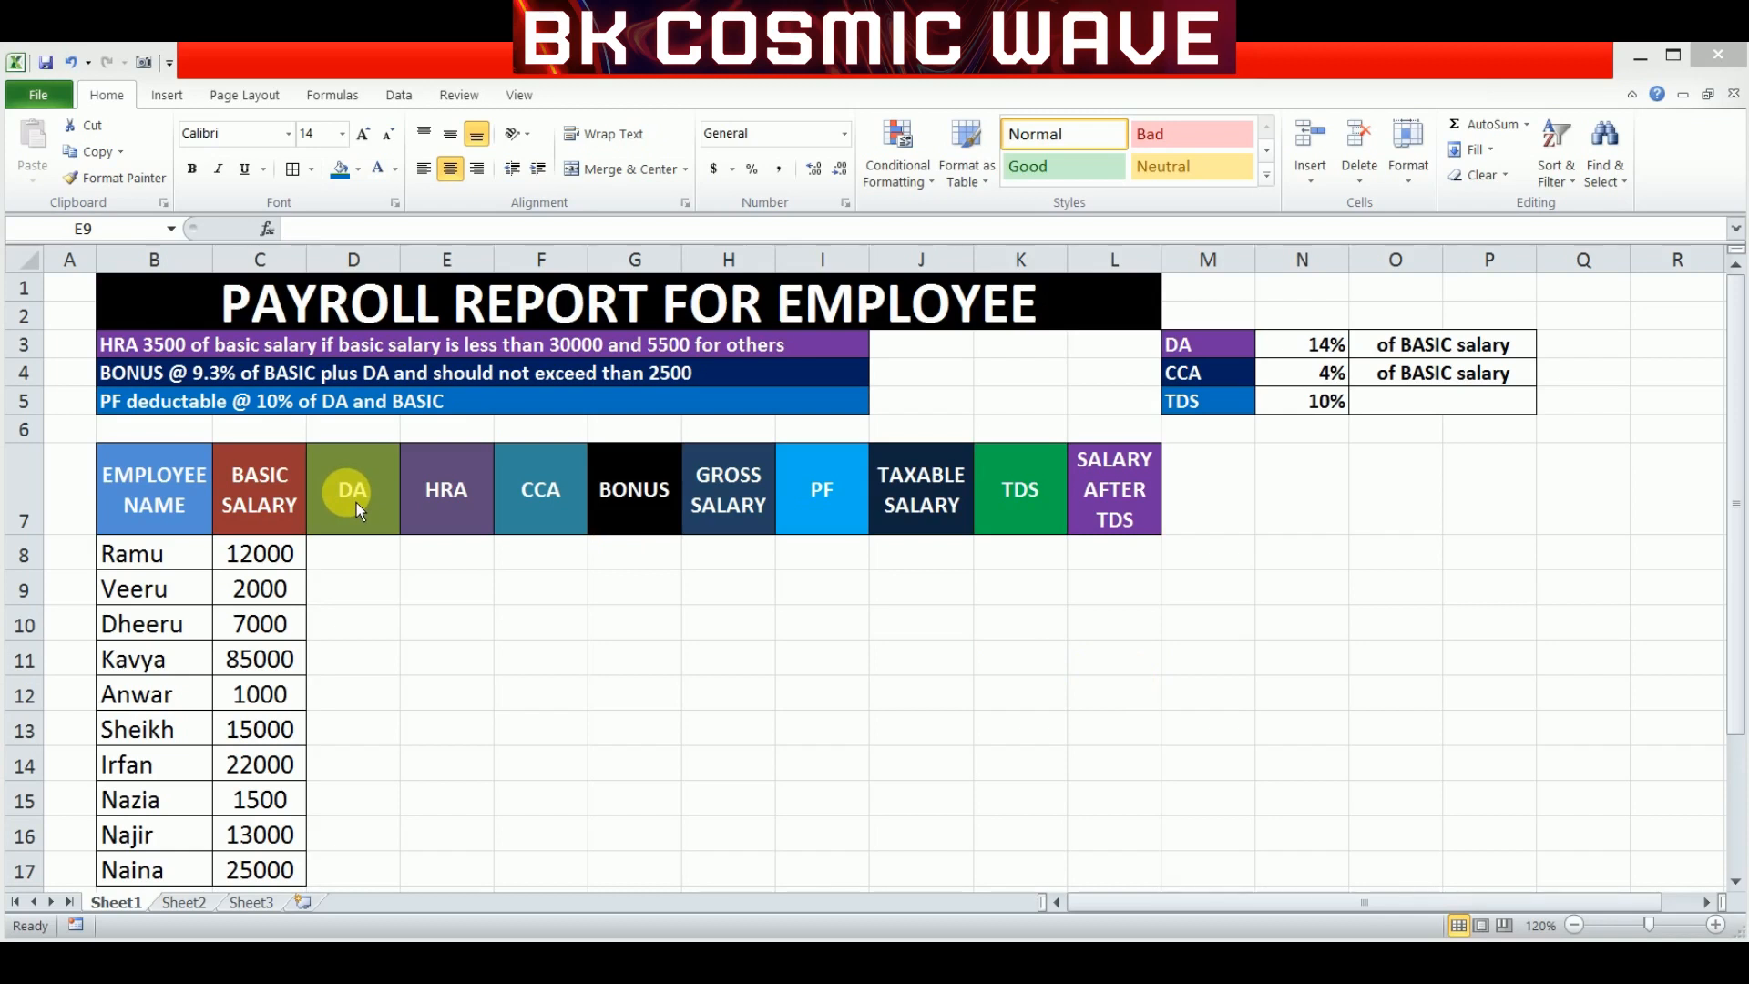
Review the HRA, bonus and PF rules listed above the payroll table in B3, B4 and B5.
left_click(173, 346)
left_click(174, 346)
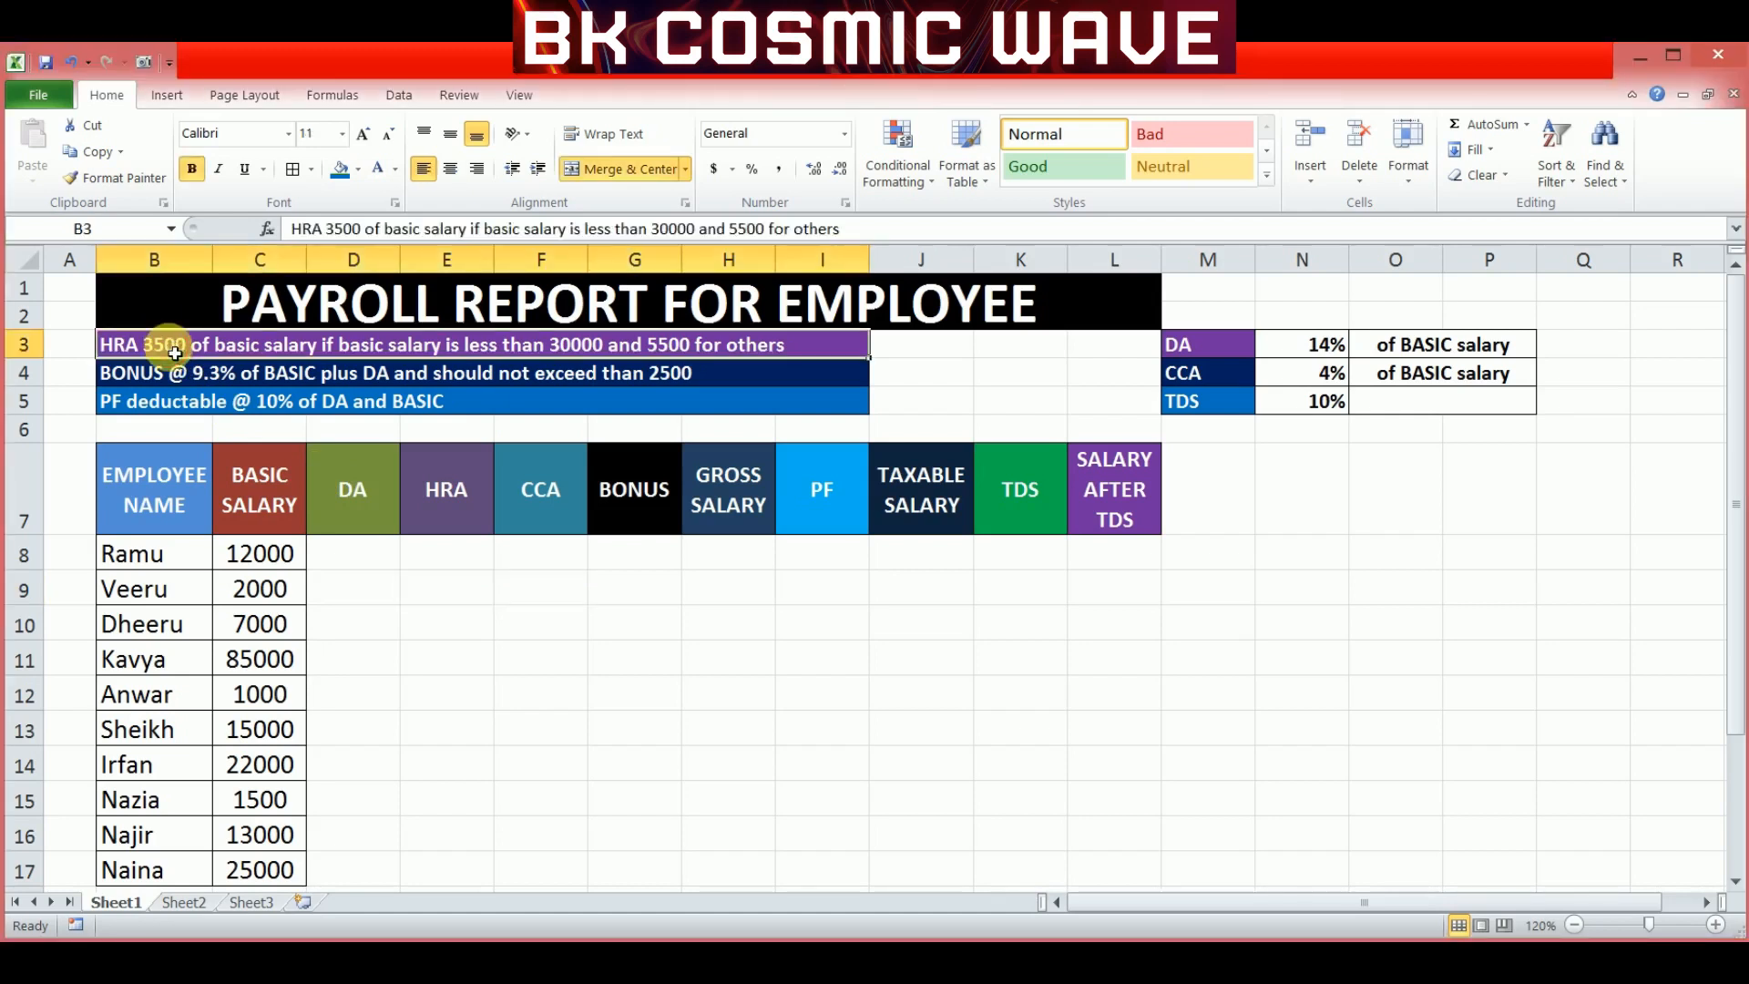
left_click(180, 377)
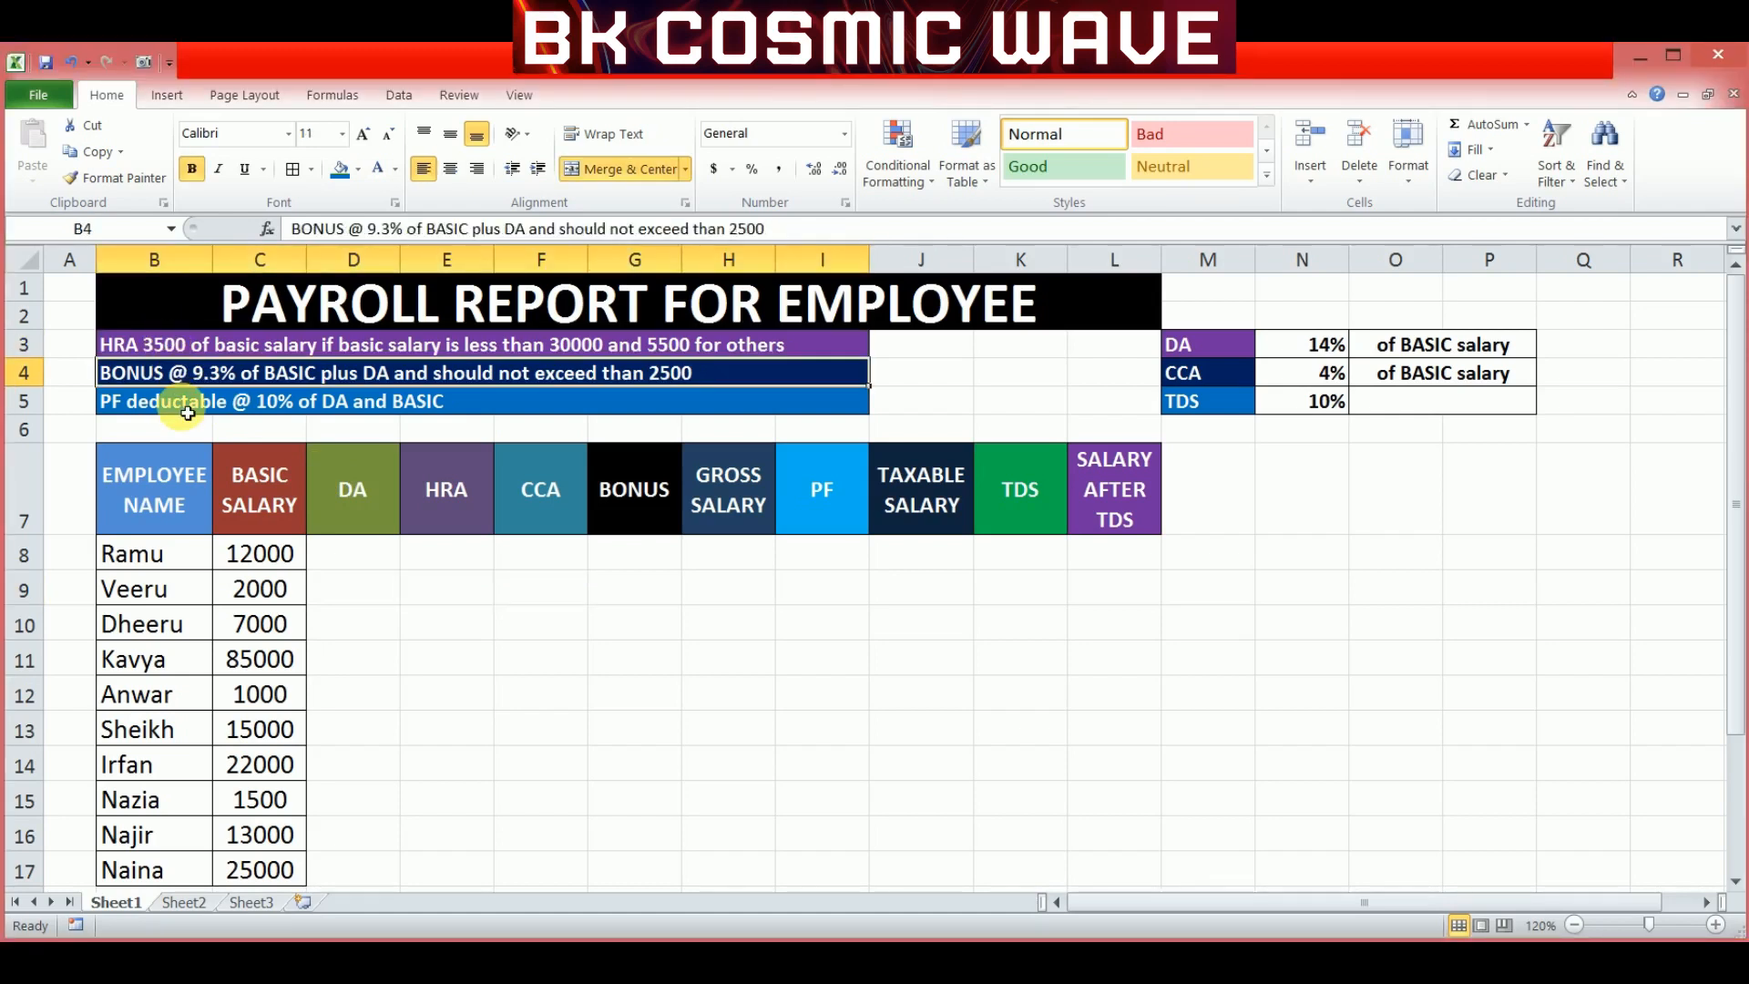
left_click(188, 414)
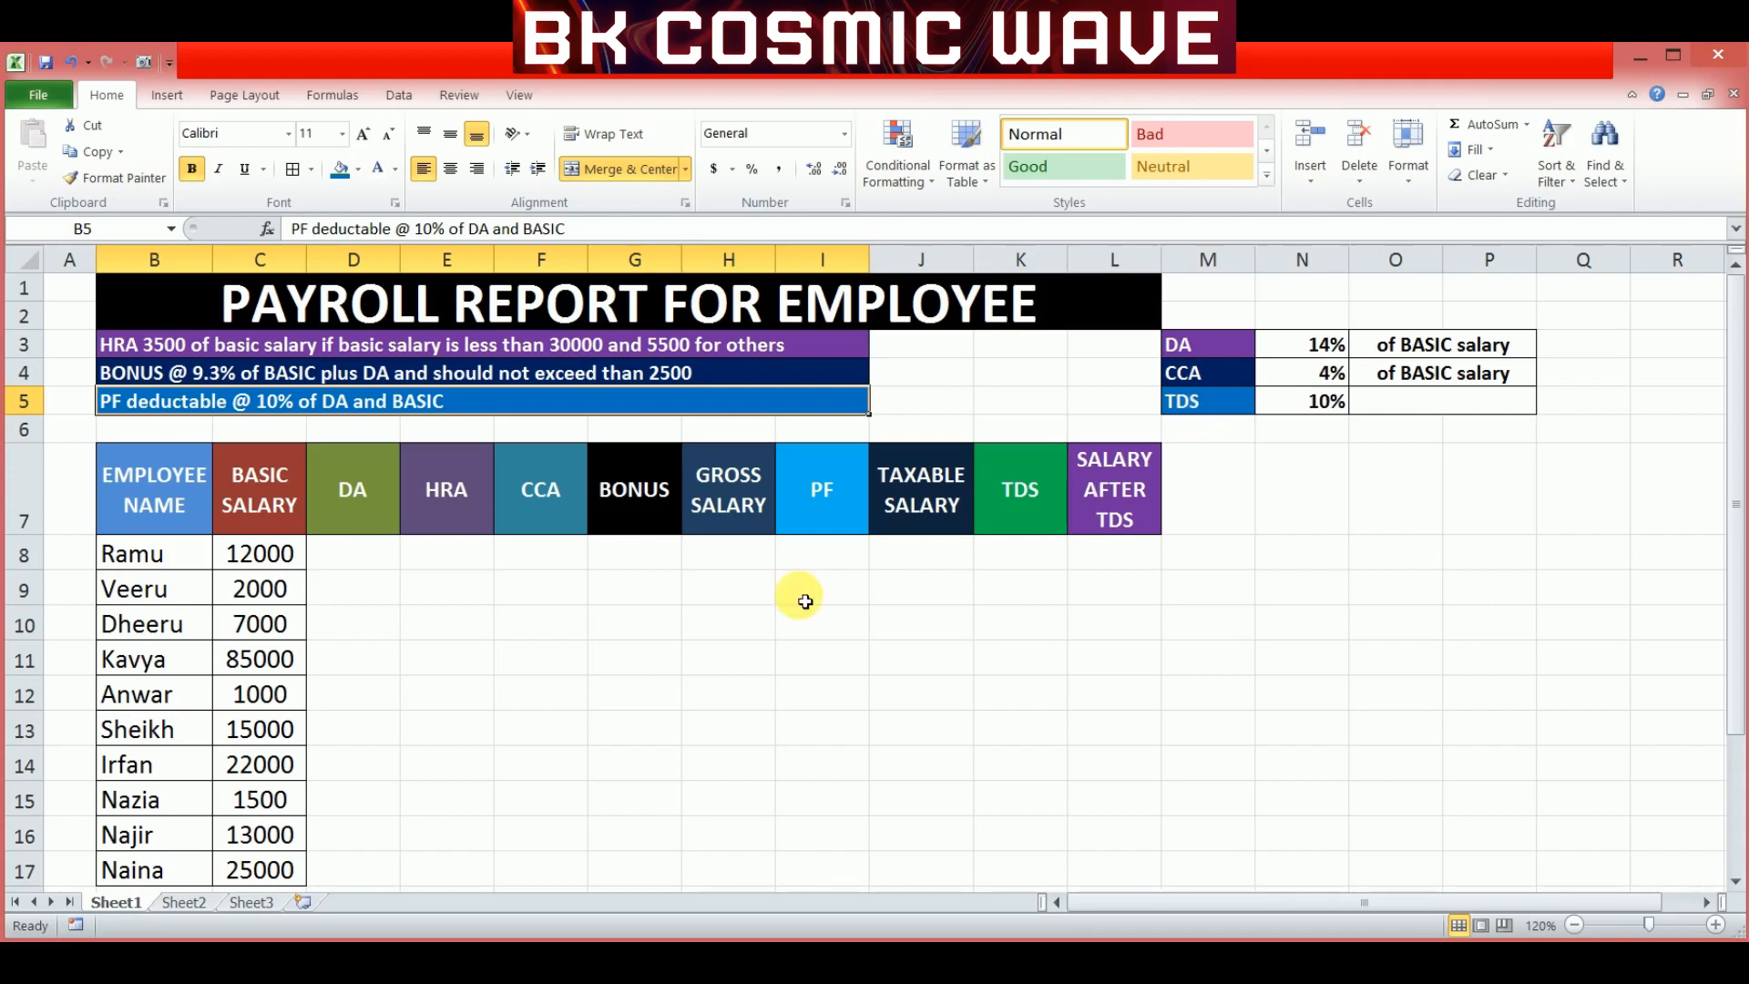
Enter the formula =C8*N3 in D8 to calculate the first employee's DA from the basic salary and DA rate.
left_click(356, 572)
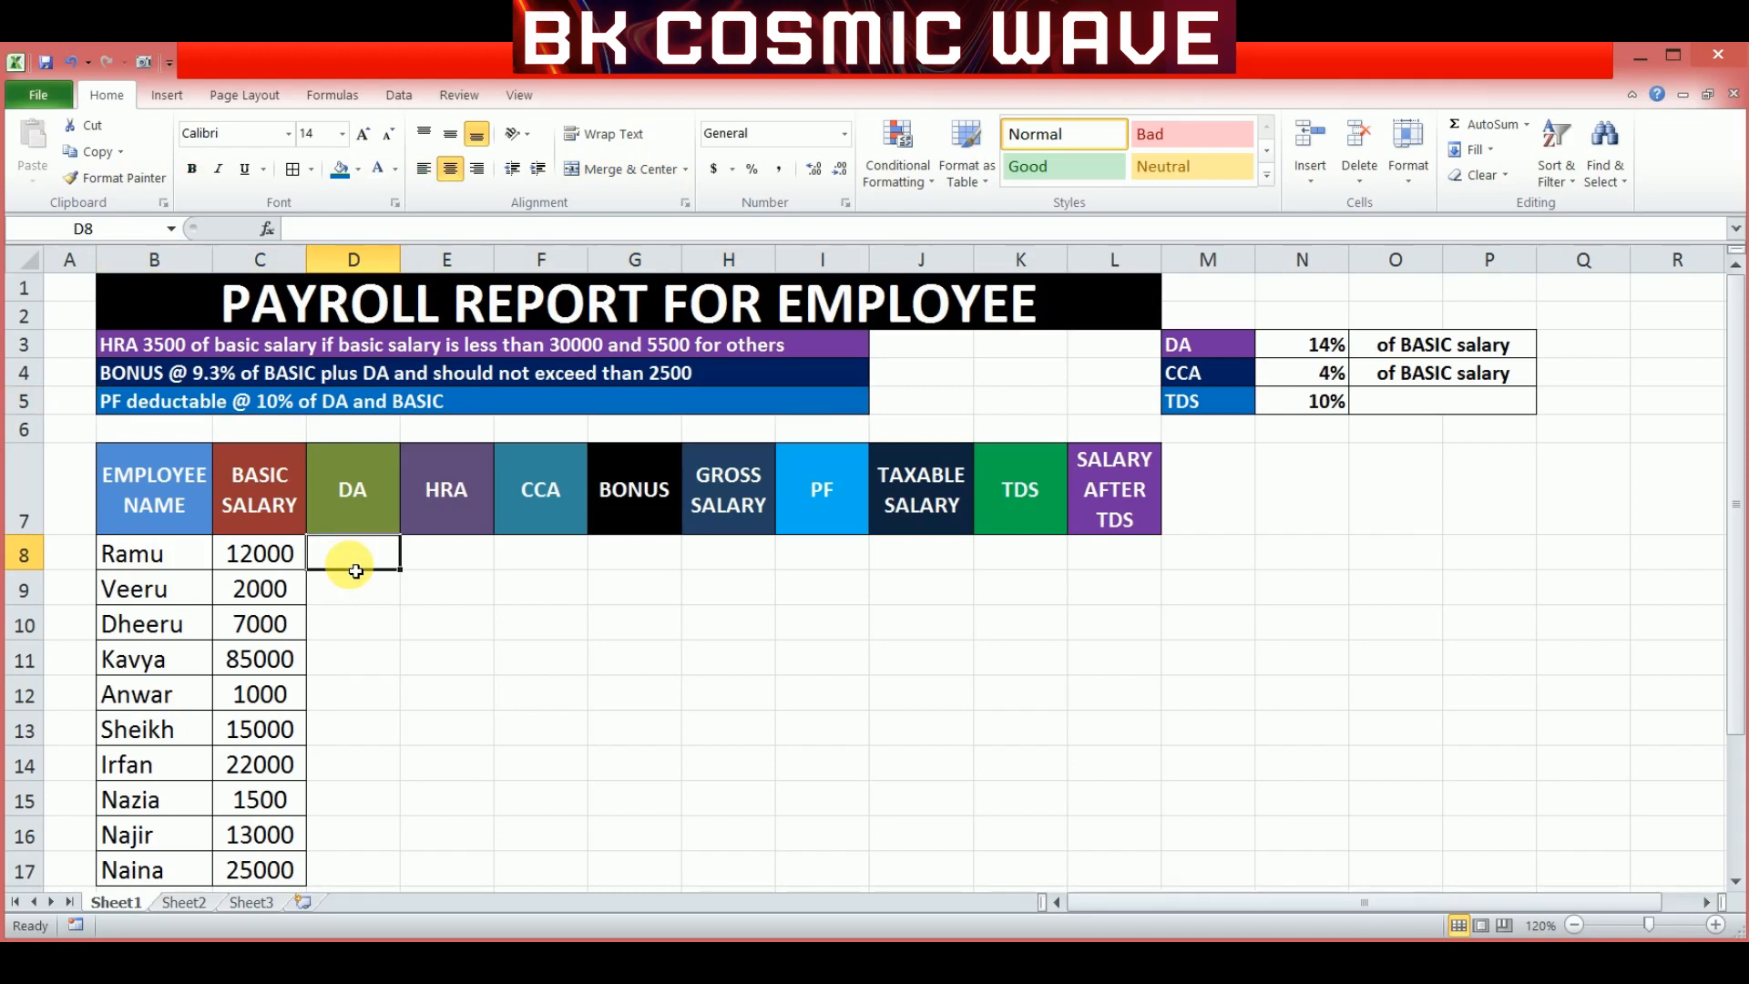
type("=")
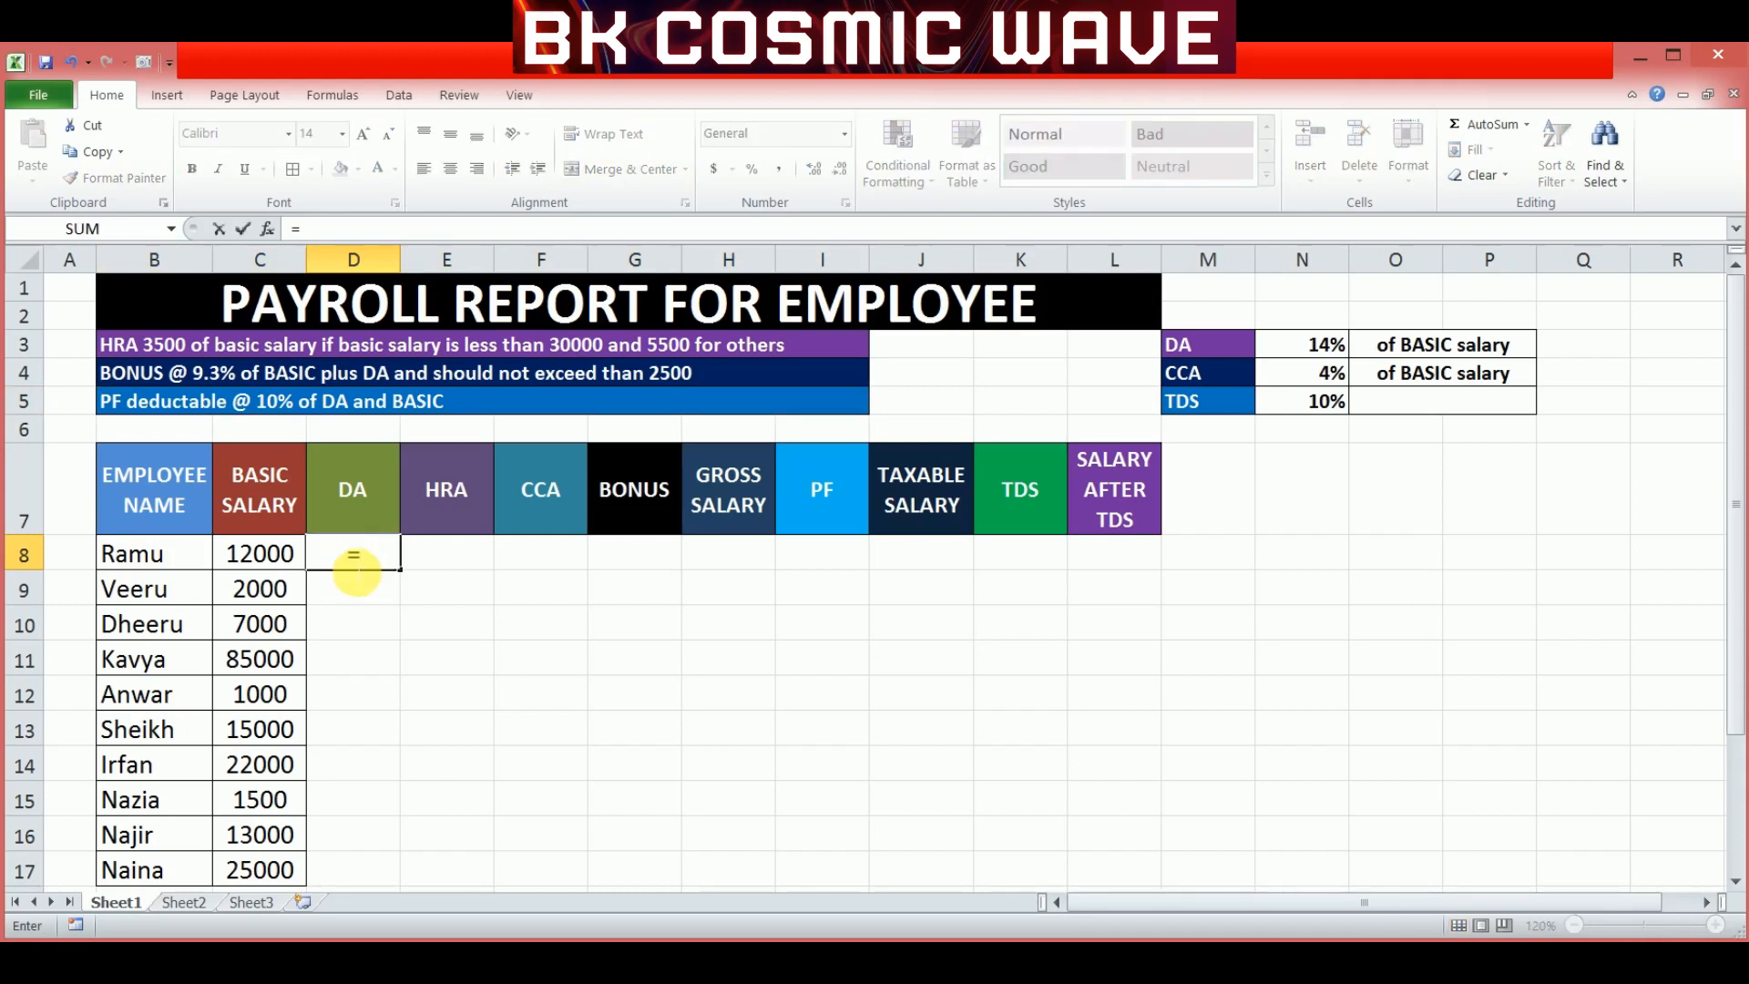
left_click(265, 564)
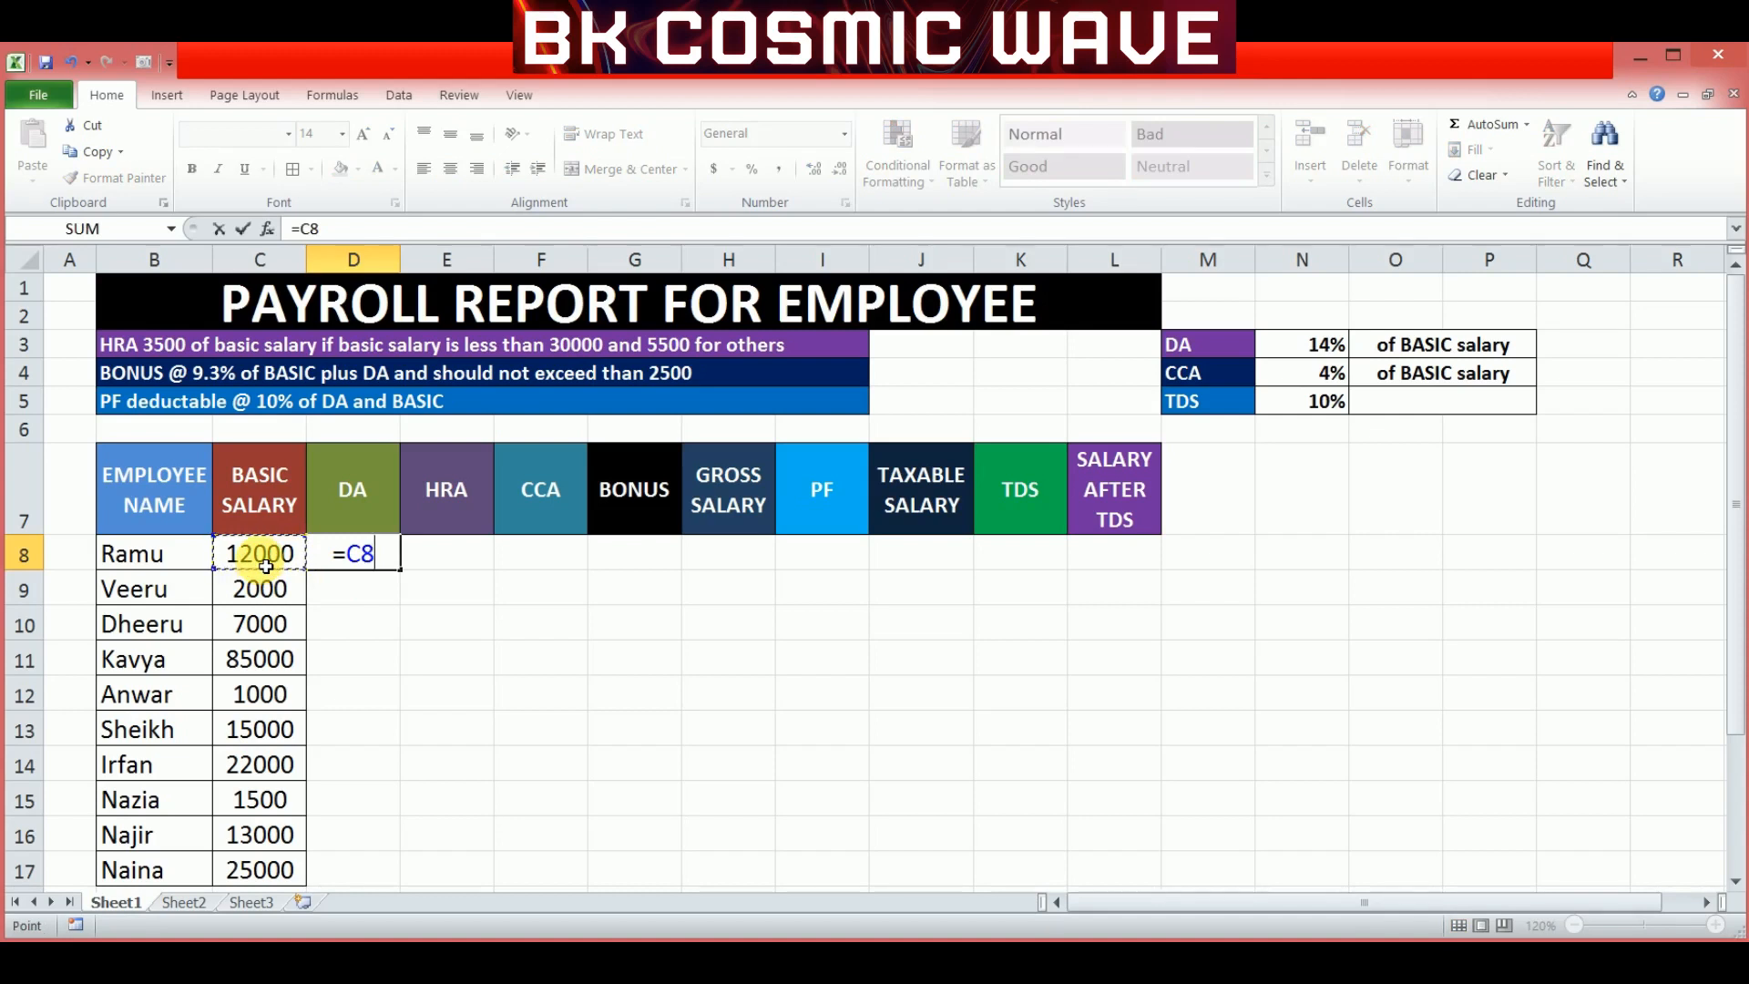
type("*")
left_click(1320, 356)
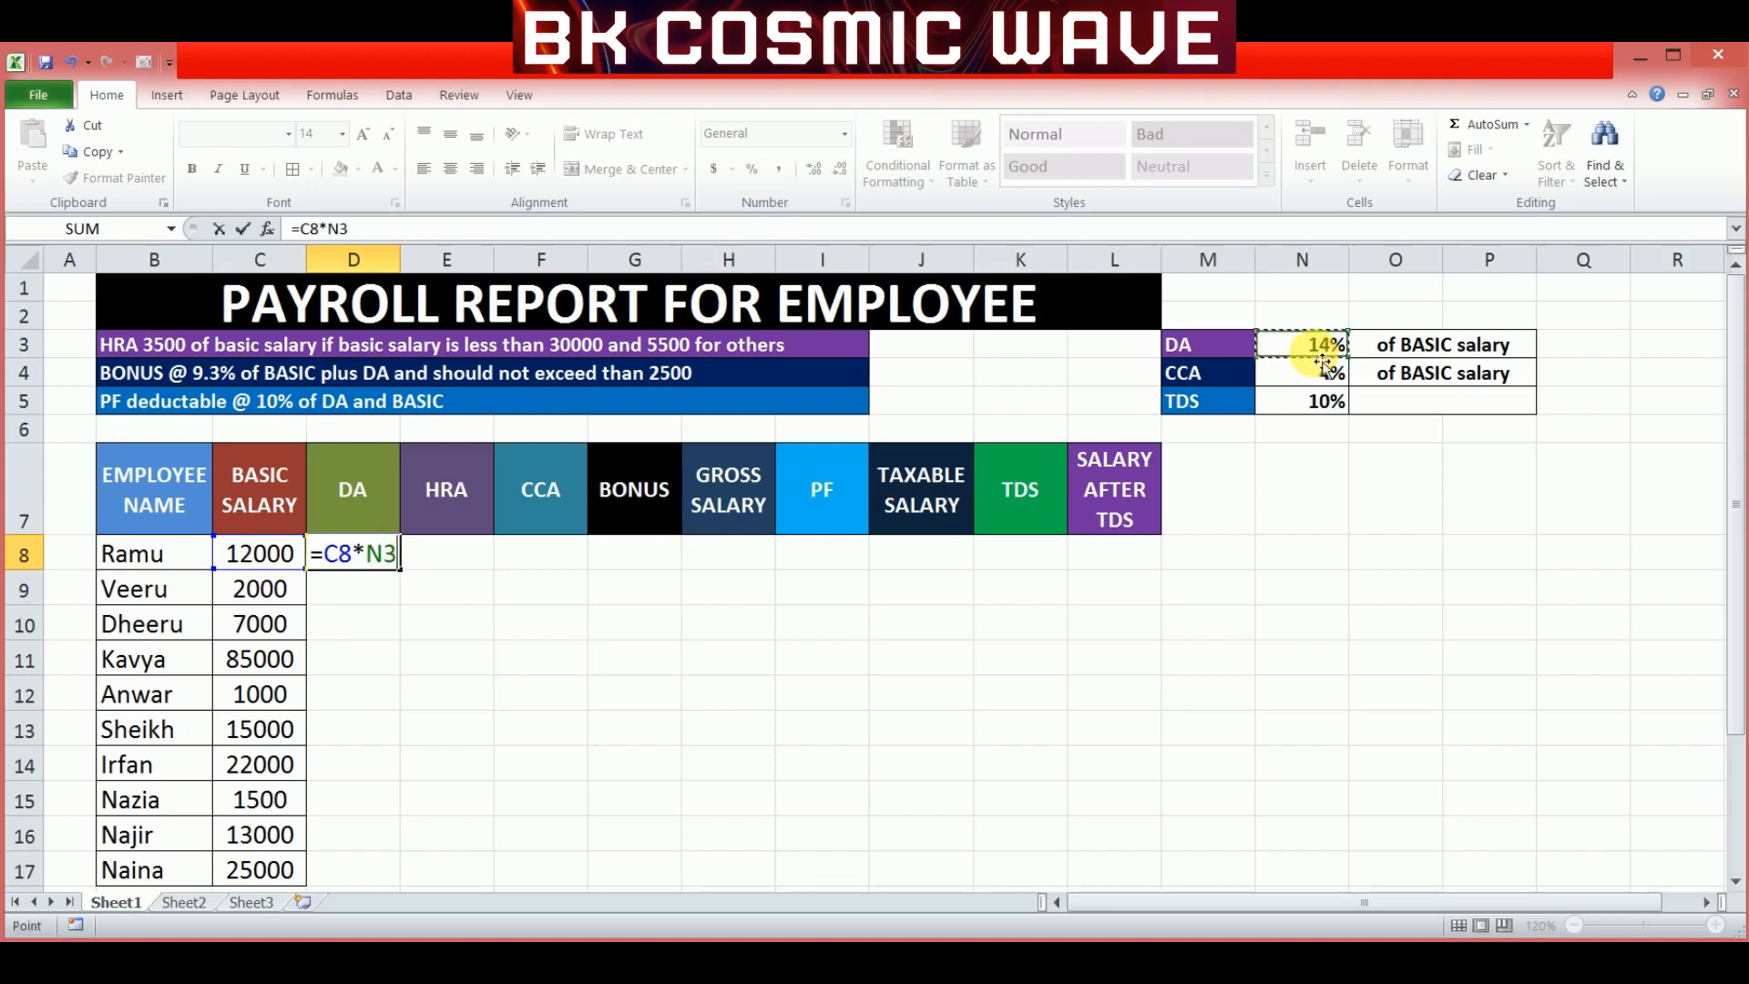
key("Return")
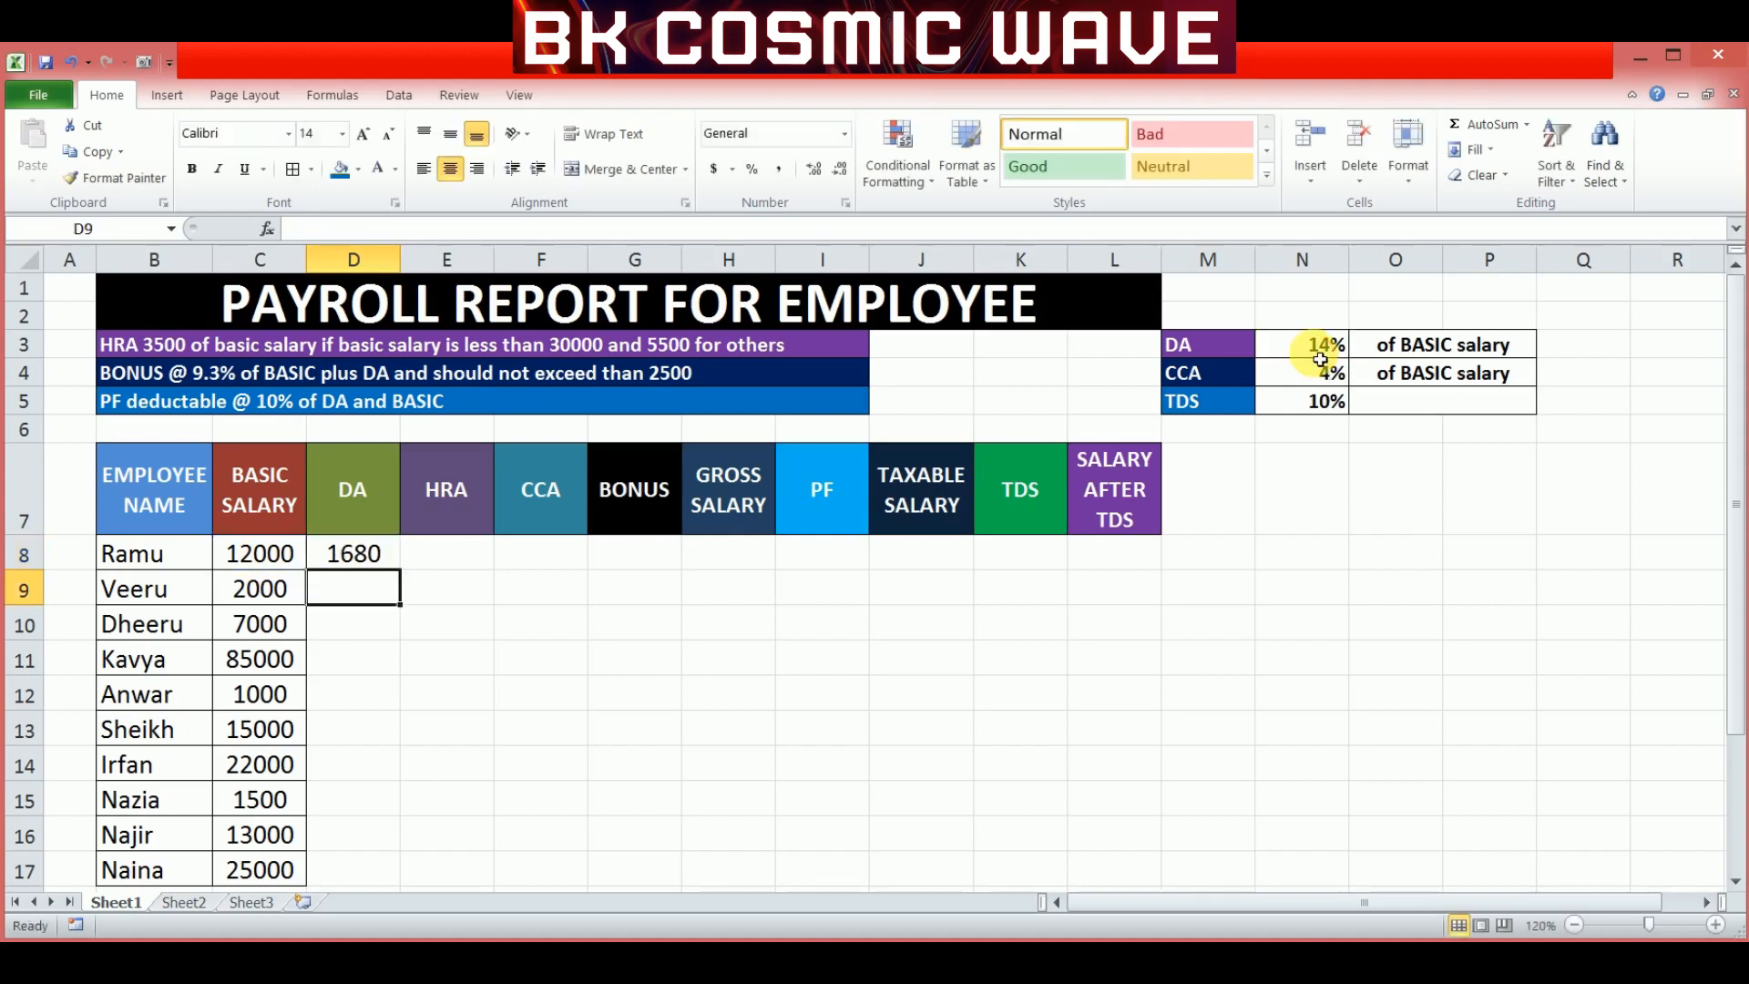
Fill the DA formula with its relative rate reference from D8 down to D17, and inspect the rates in N3:N5.
left_click(339, 565)
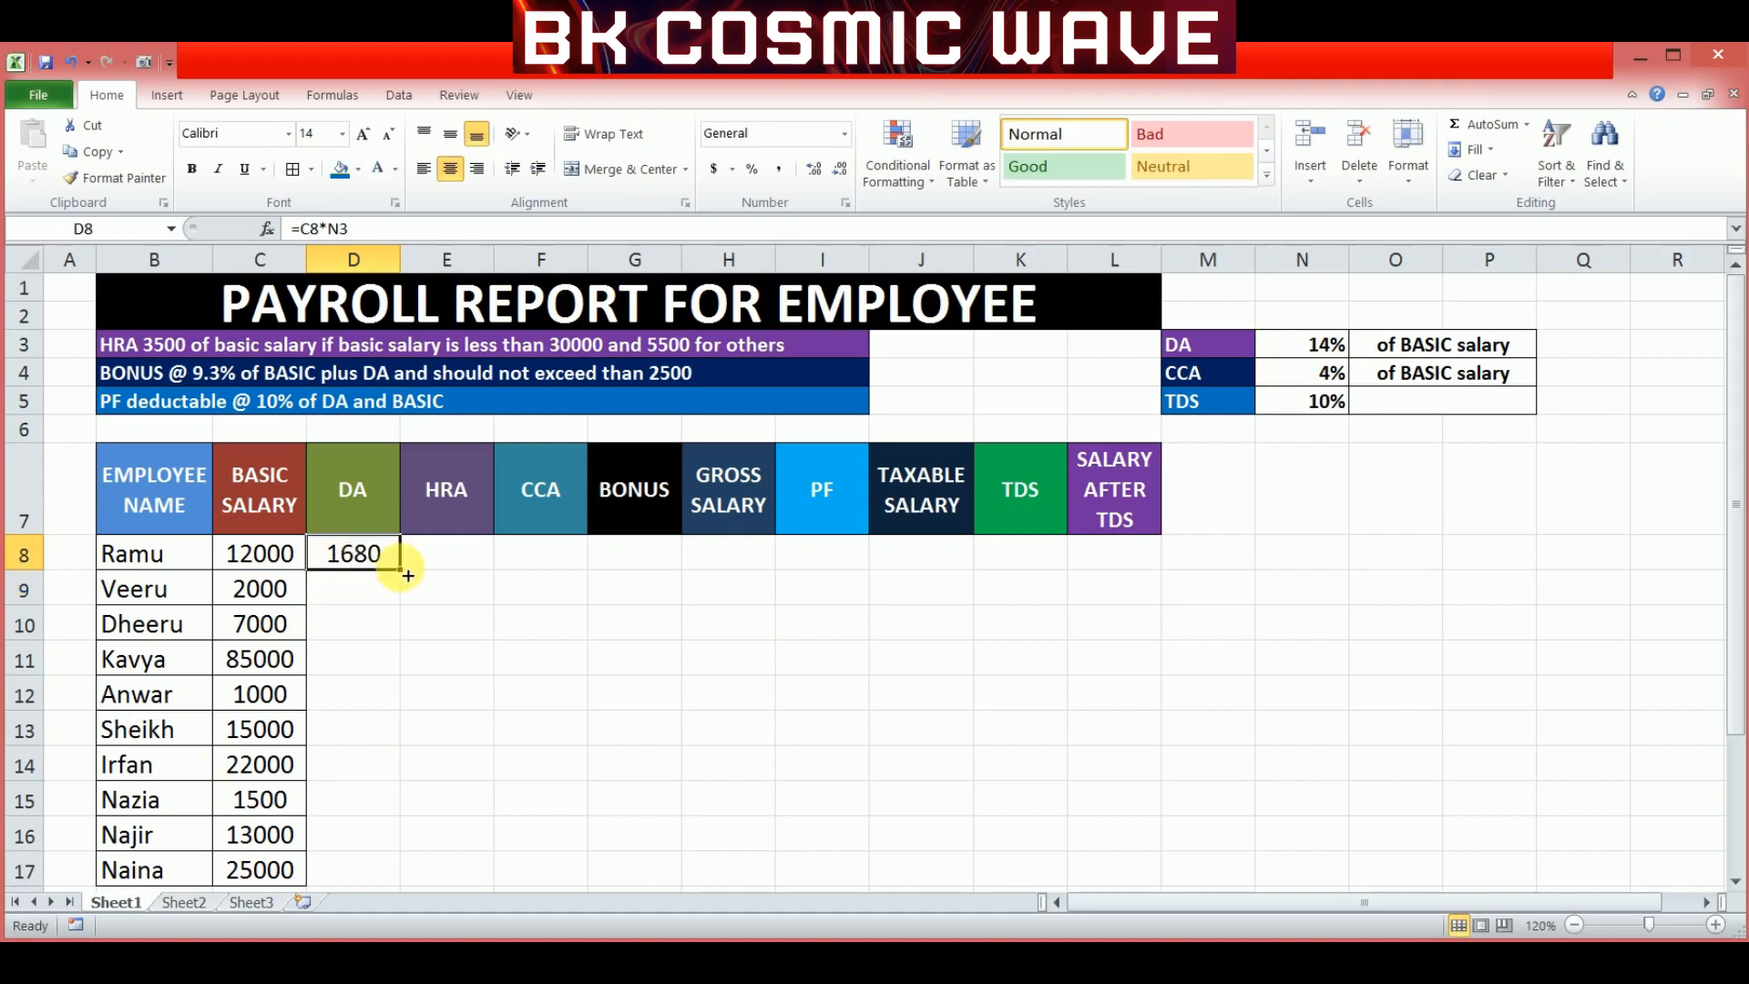
left_click_drag(400, 571, 418, 882)
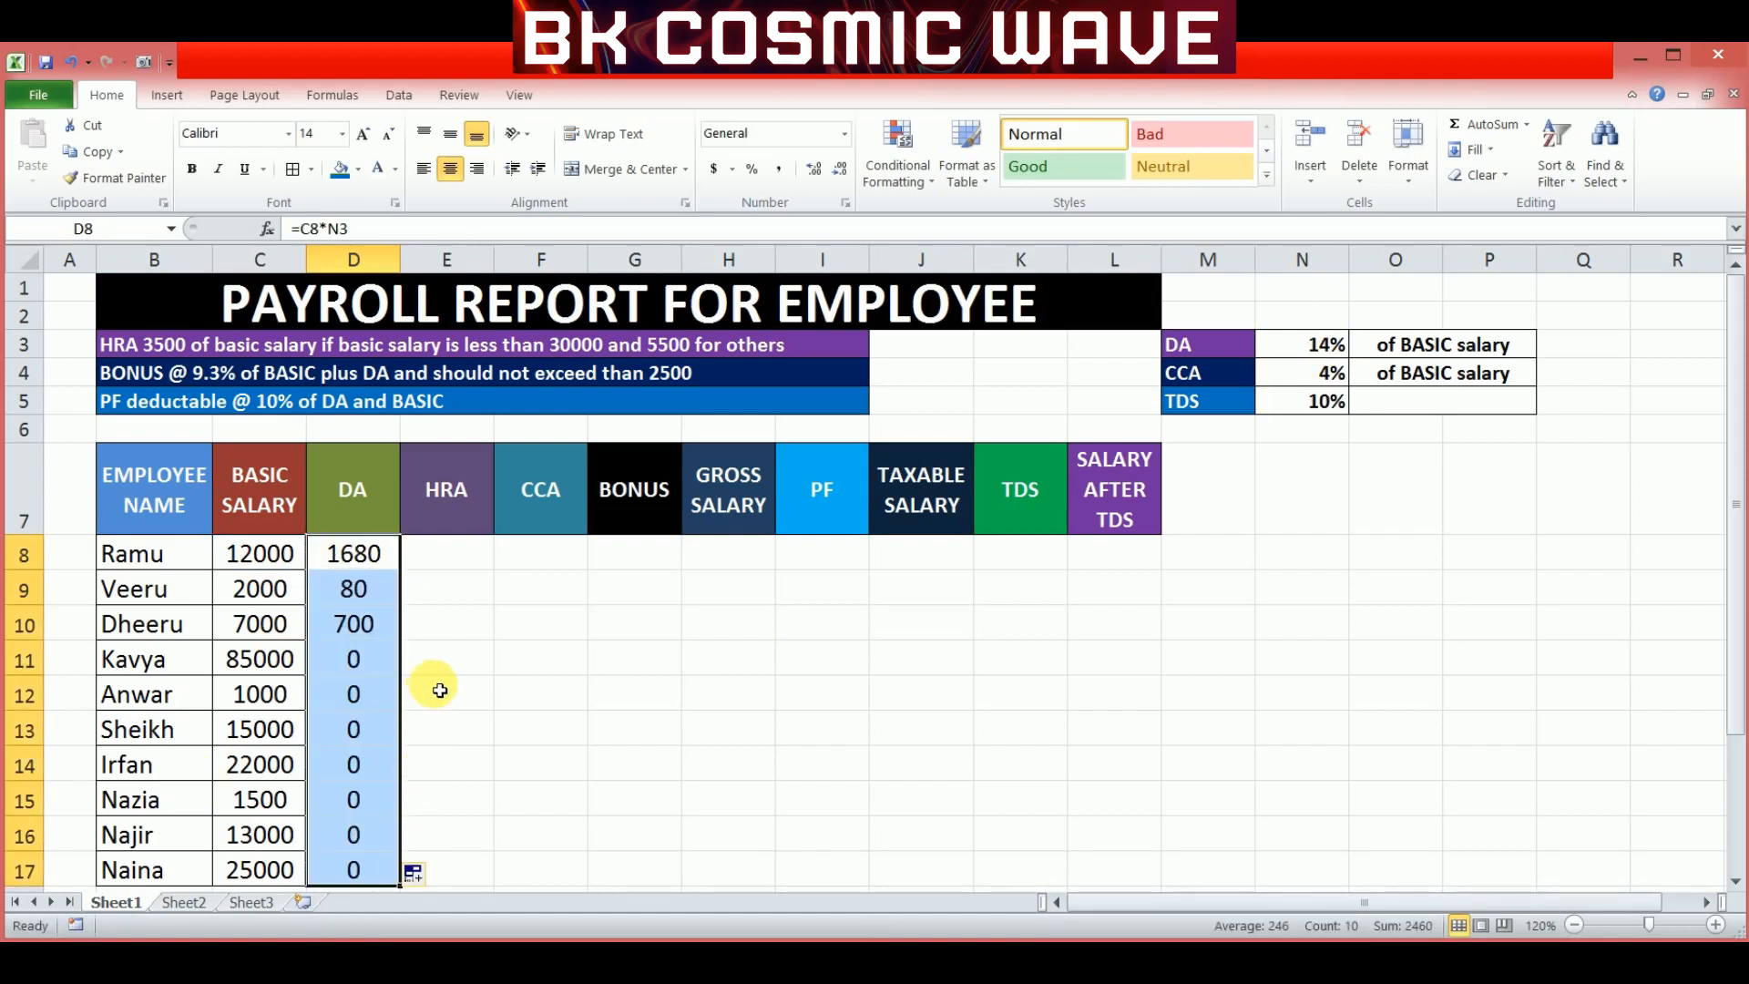
left_click_drag(376, 662, 374, 868)
left_click_drag(1325, 345, 1332, 406)
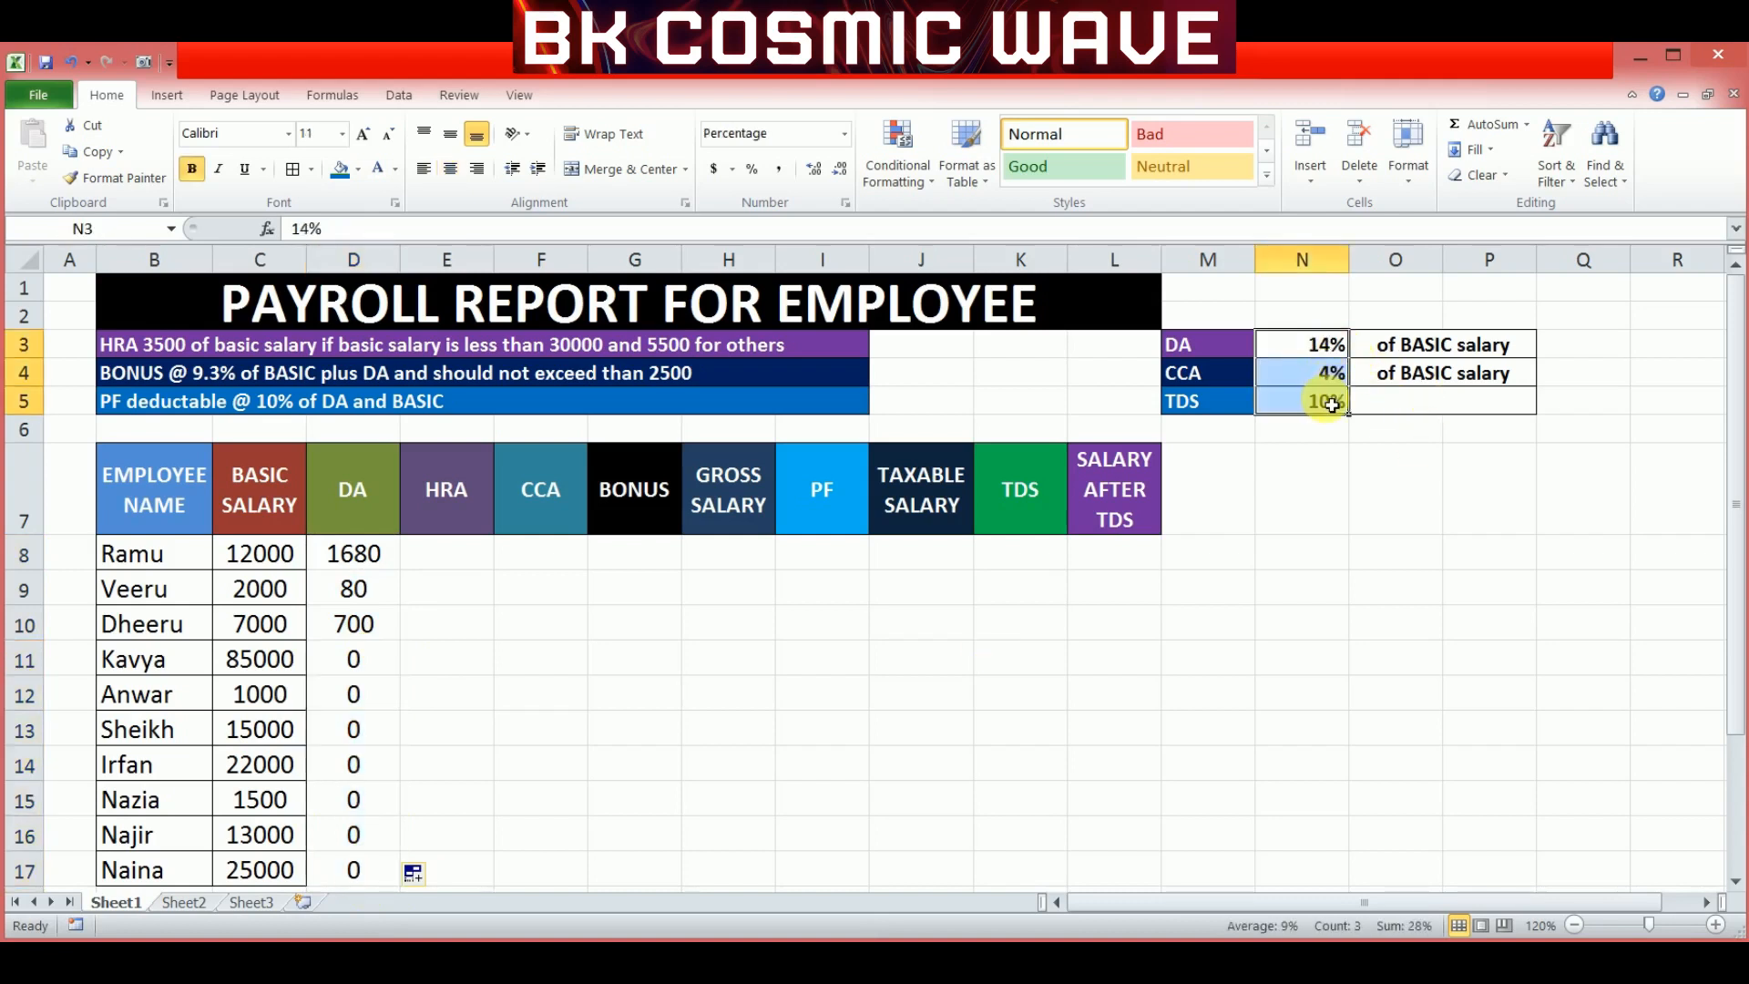
left_click(1341, 461)
left_click(1316, 344)
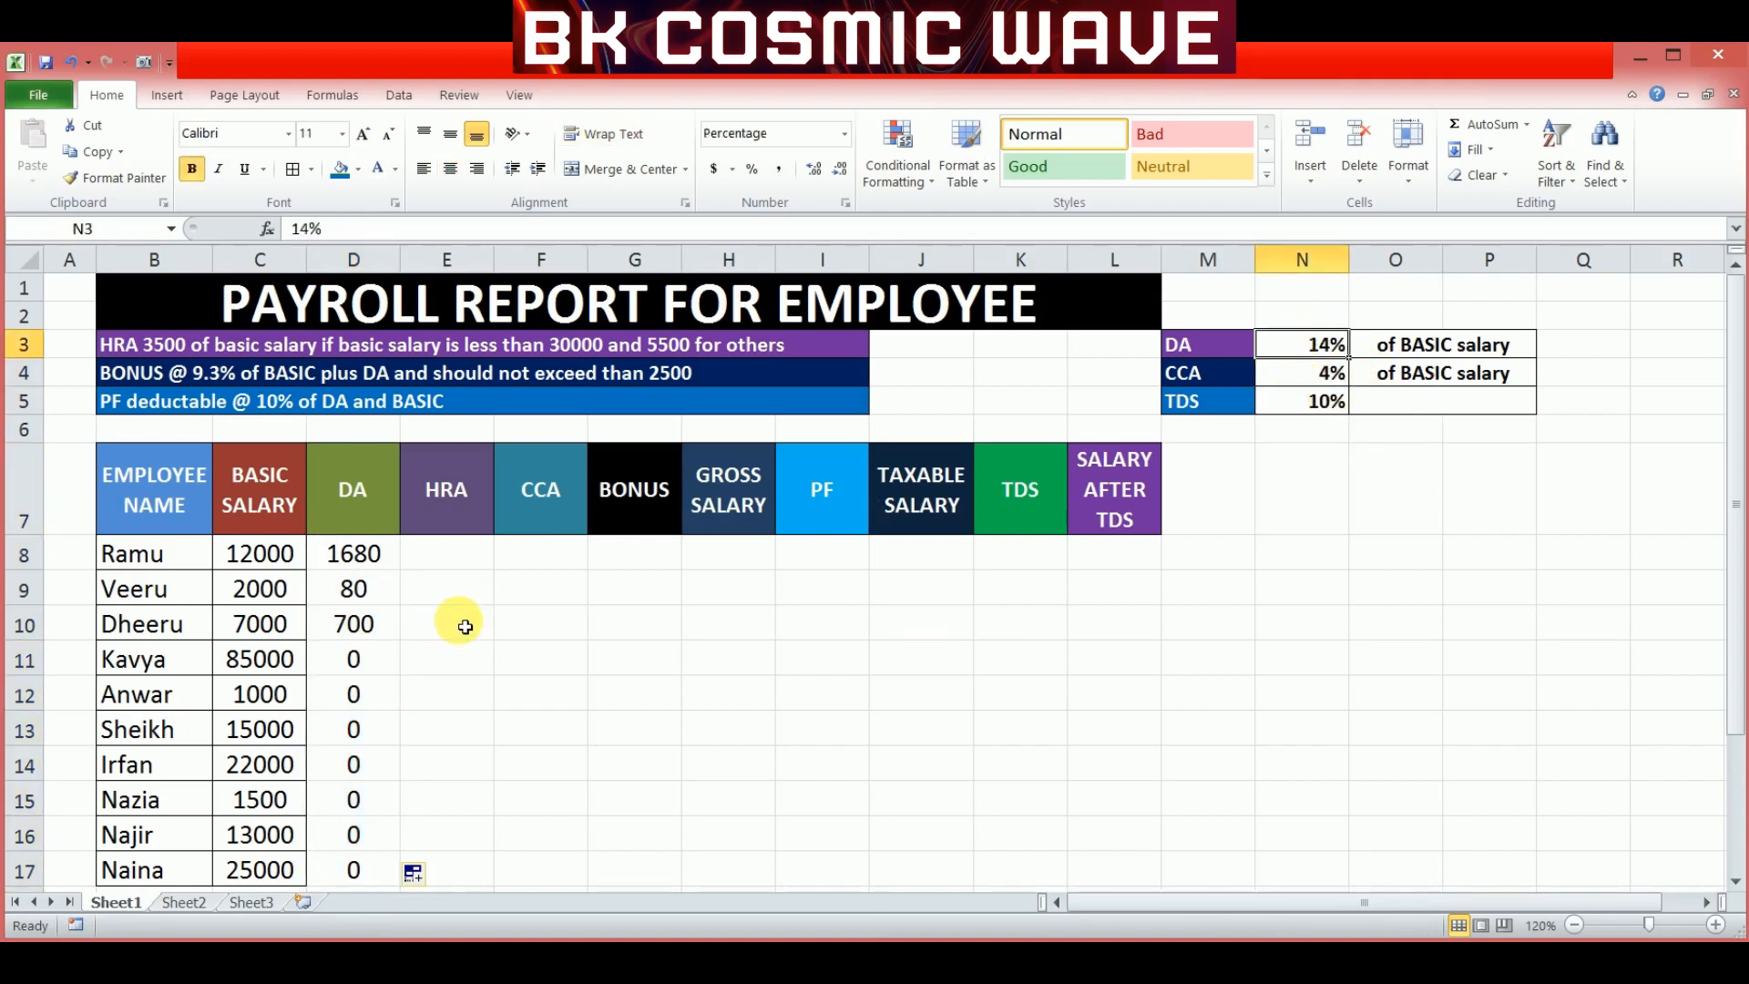
Make the DA rate reference in D8 absolute so the formula reads =C8*$N$3.
left_click(355, 553)
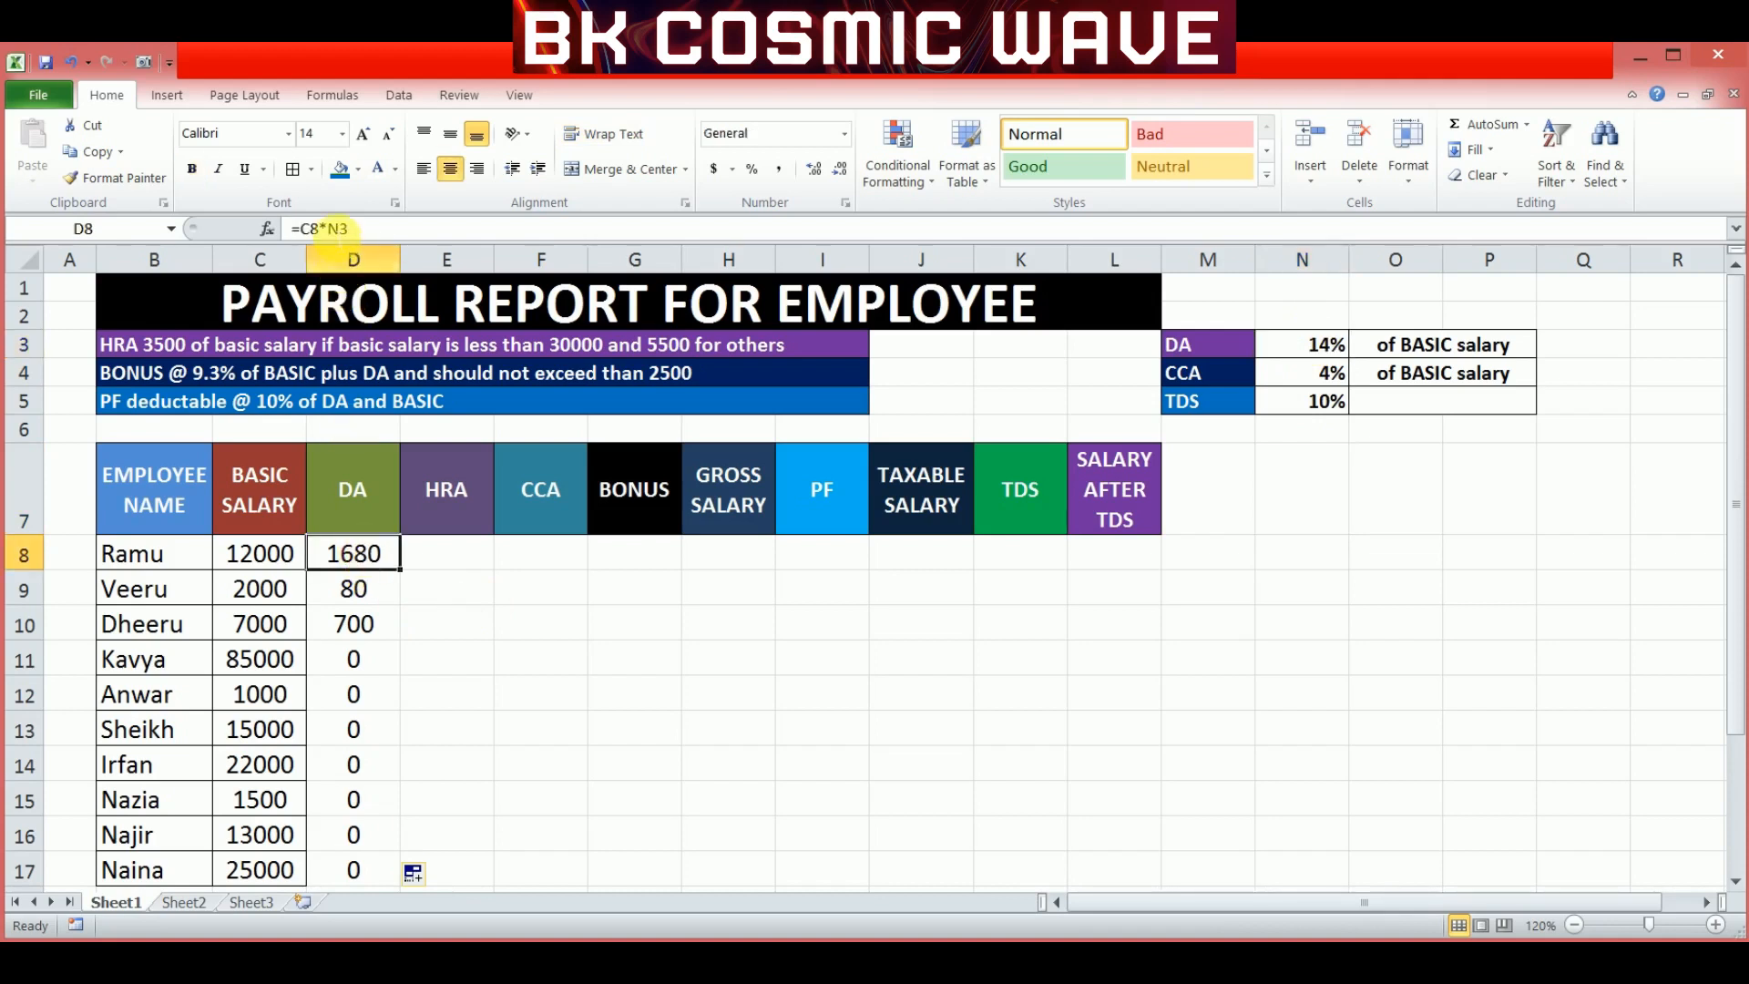
left_click(350, 229)
left_click(327, 229)
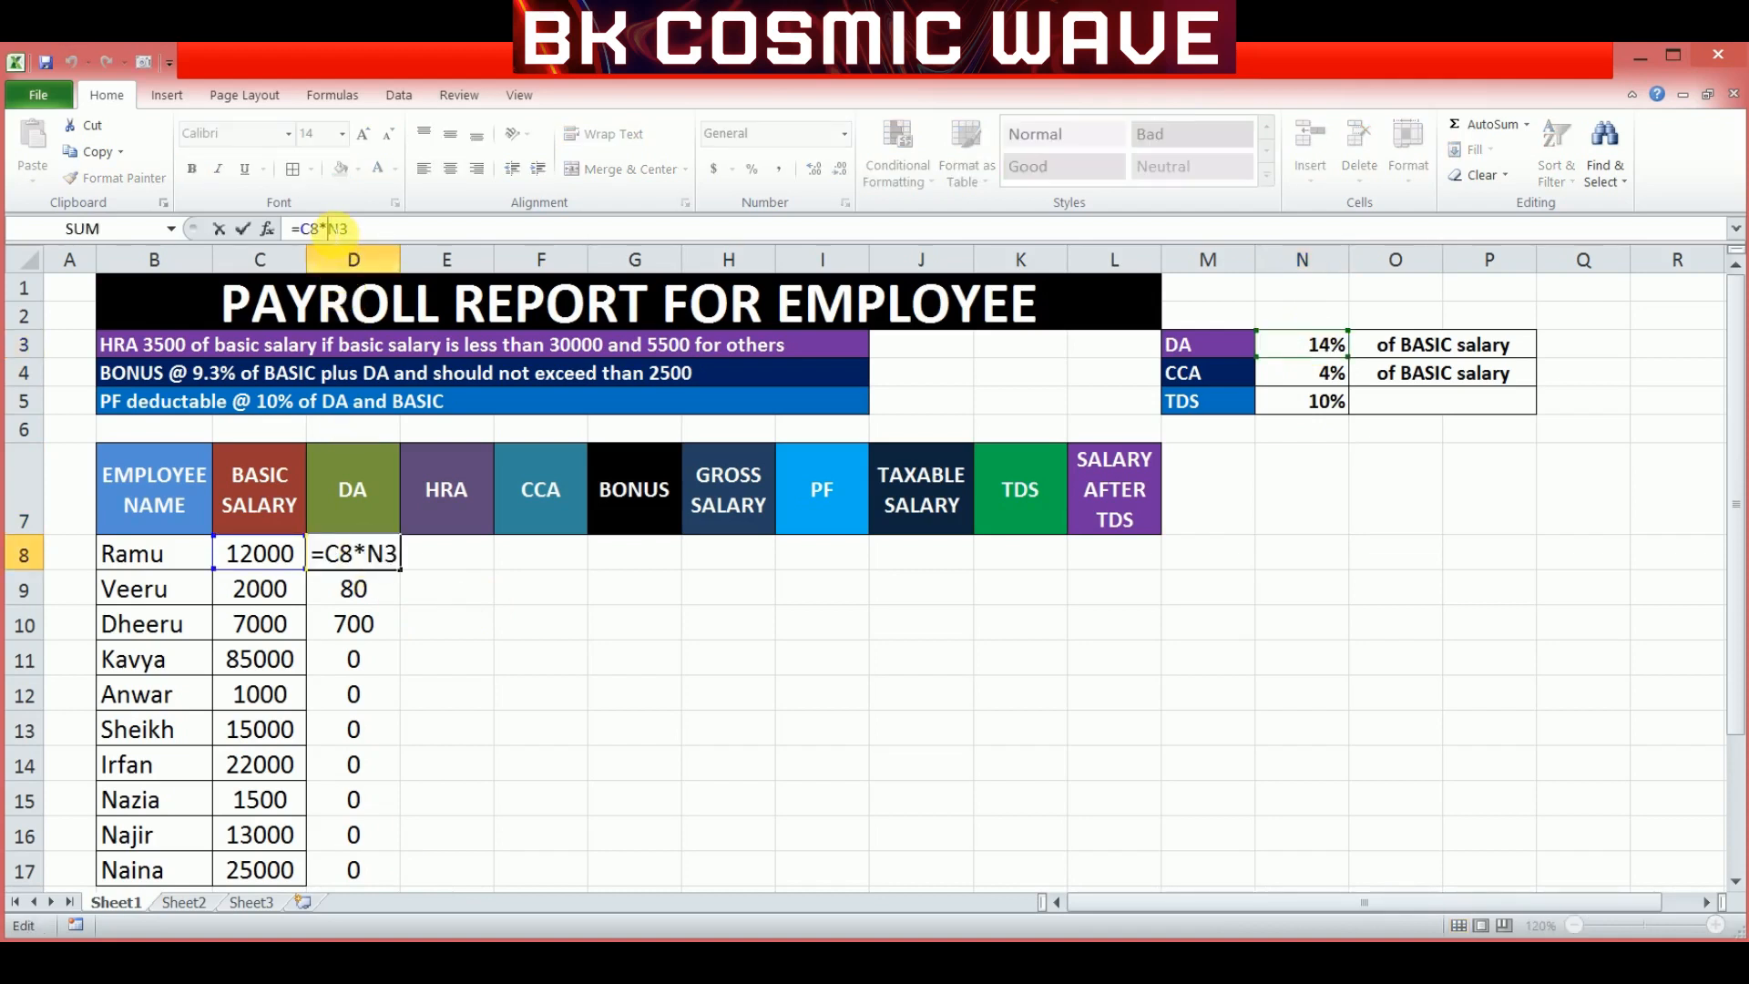
type("$")
left_click(346, 229)
type("$")
key("Return")
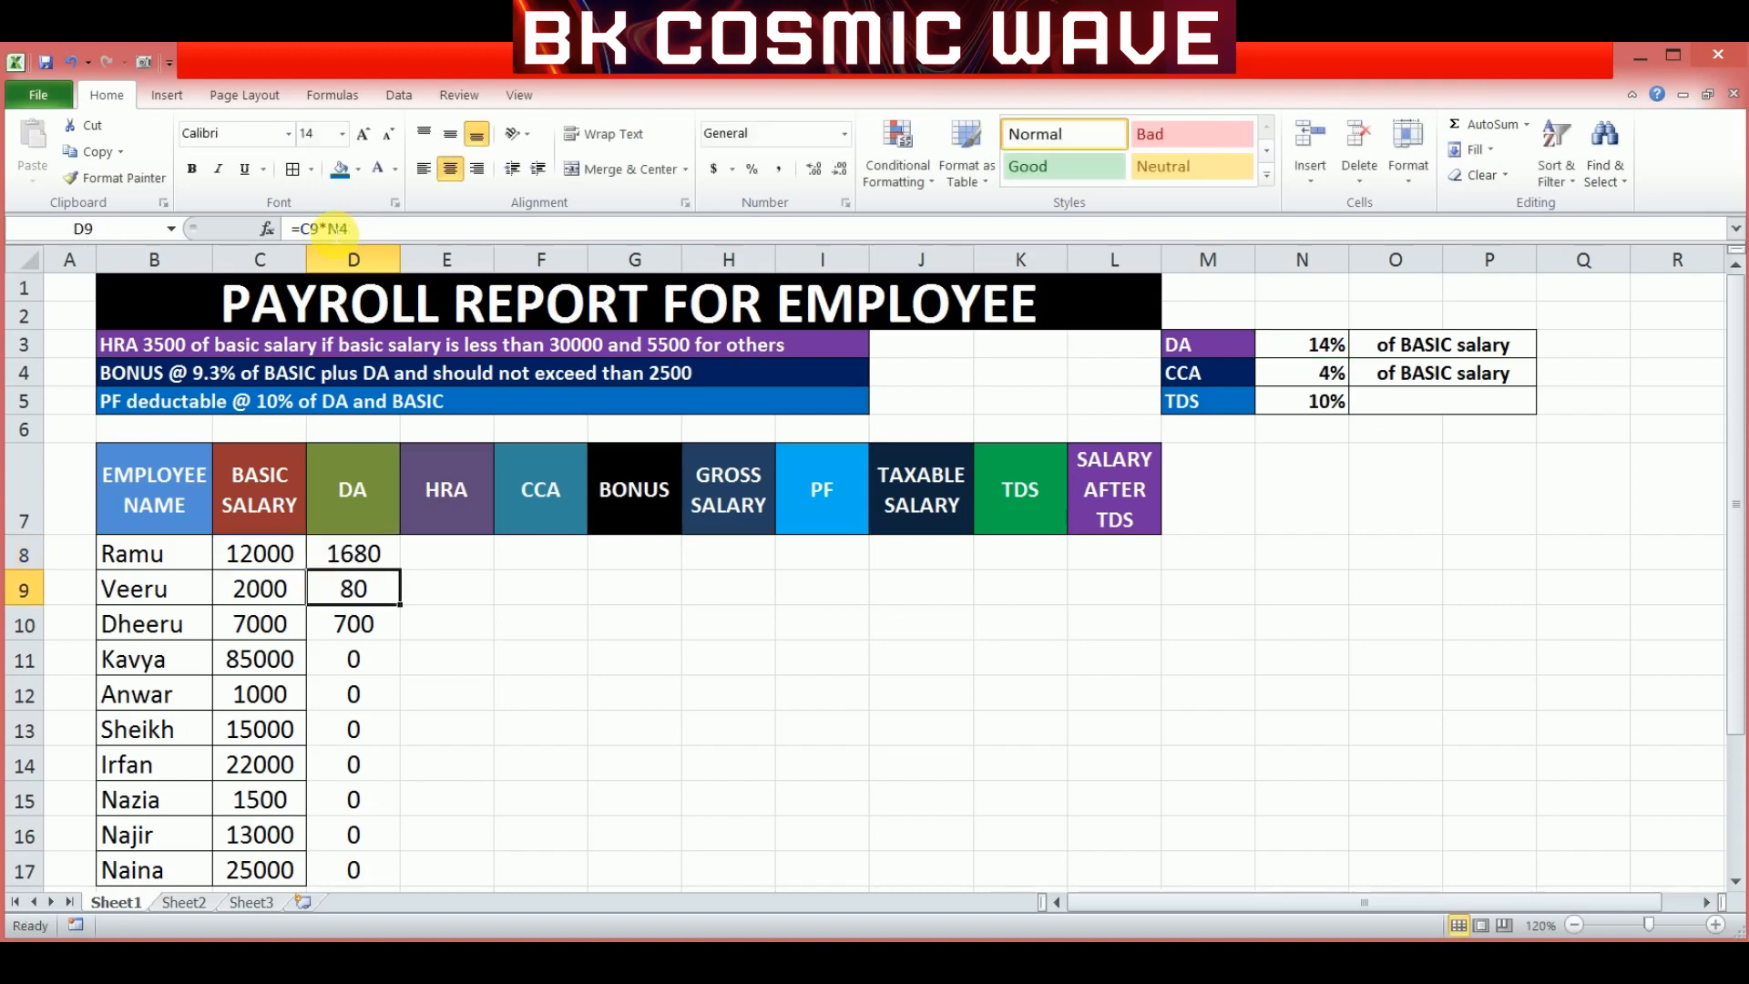
Fill the corrected DA formula from D8 down through D17 for all employees.
left_click(359, 555)
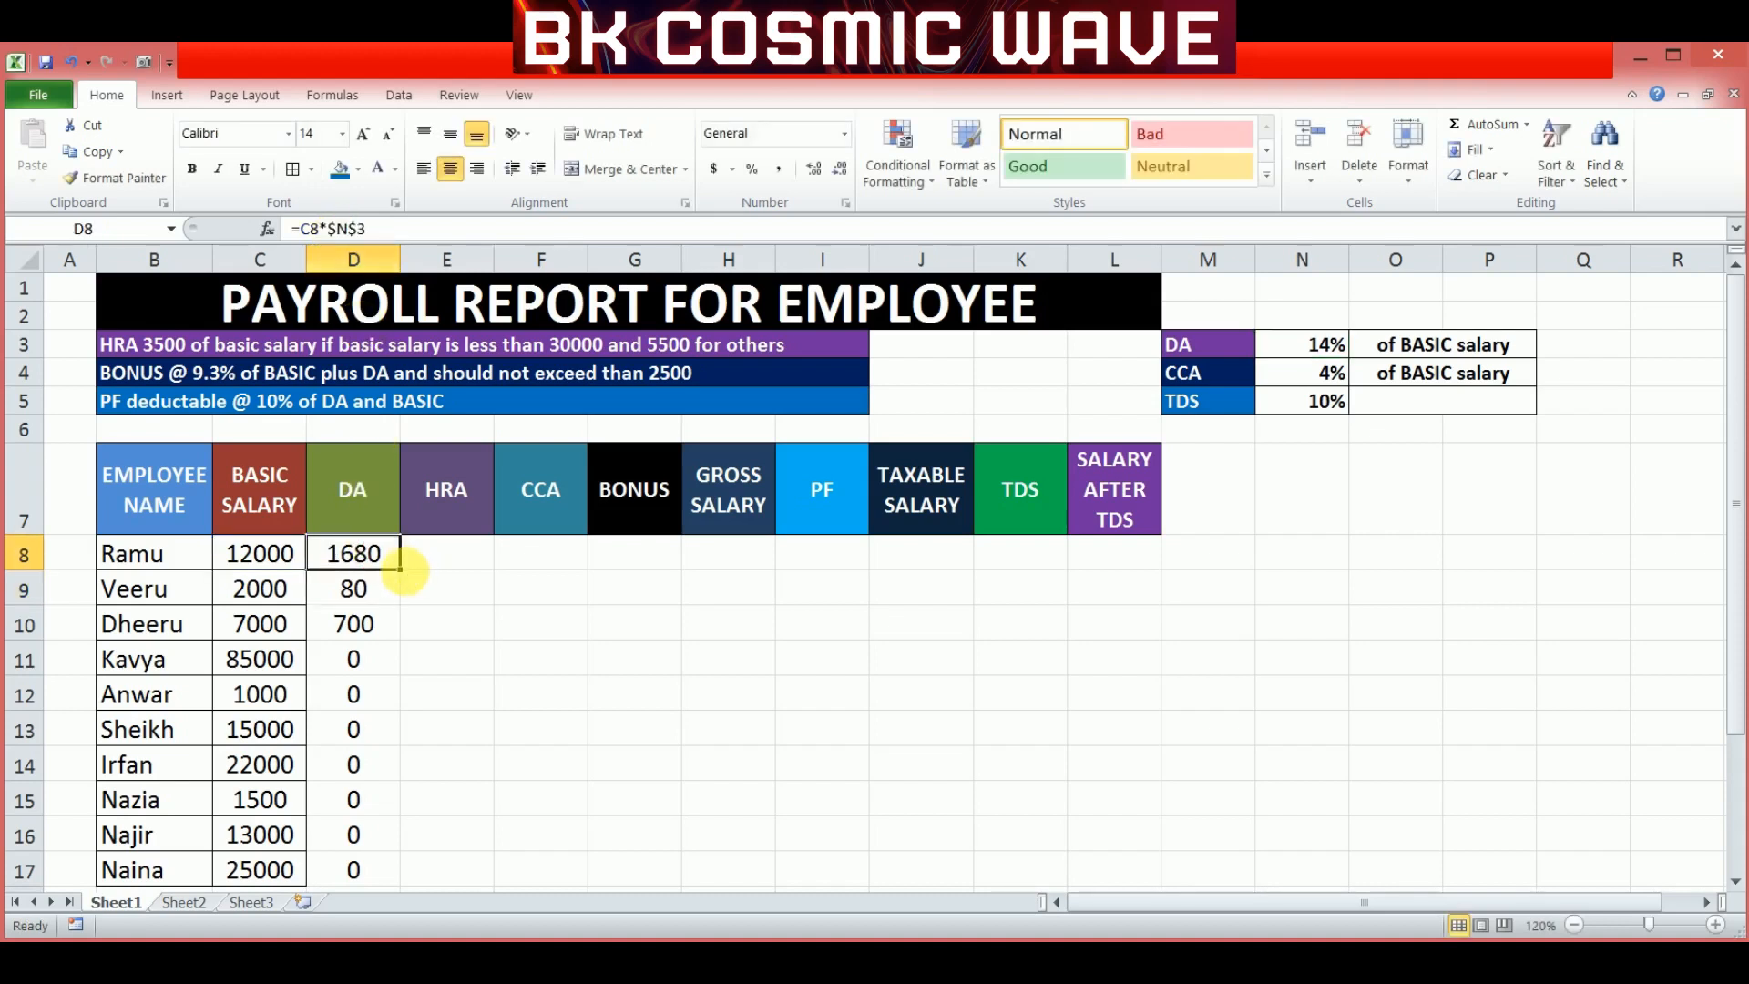
double_click(400, 570)
left_click(460, 626)
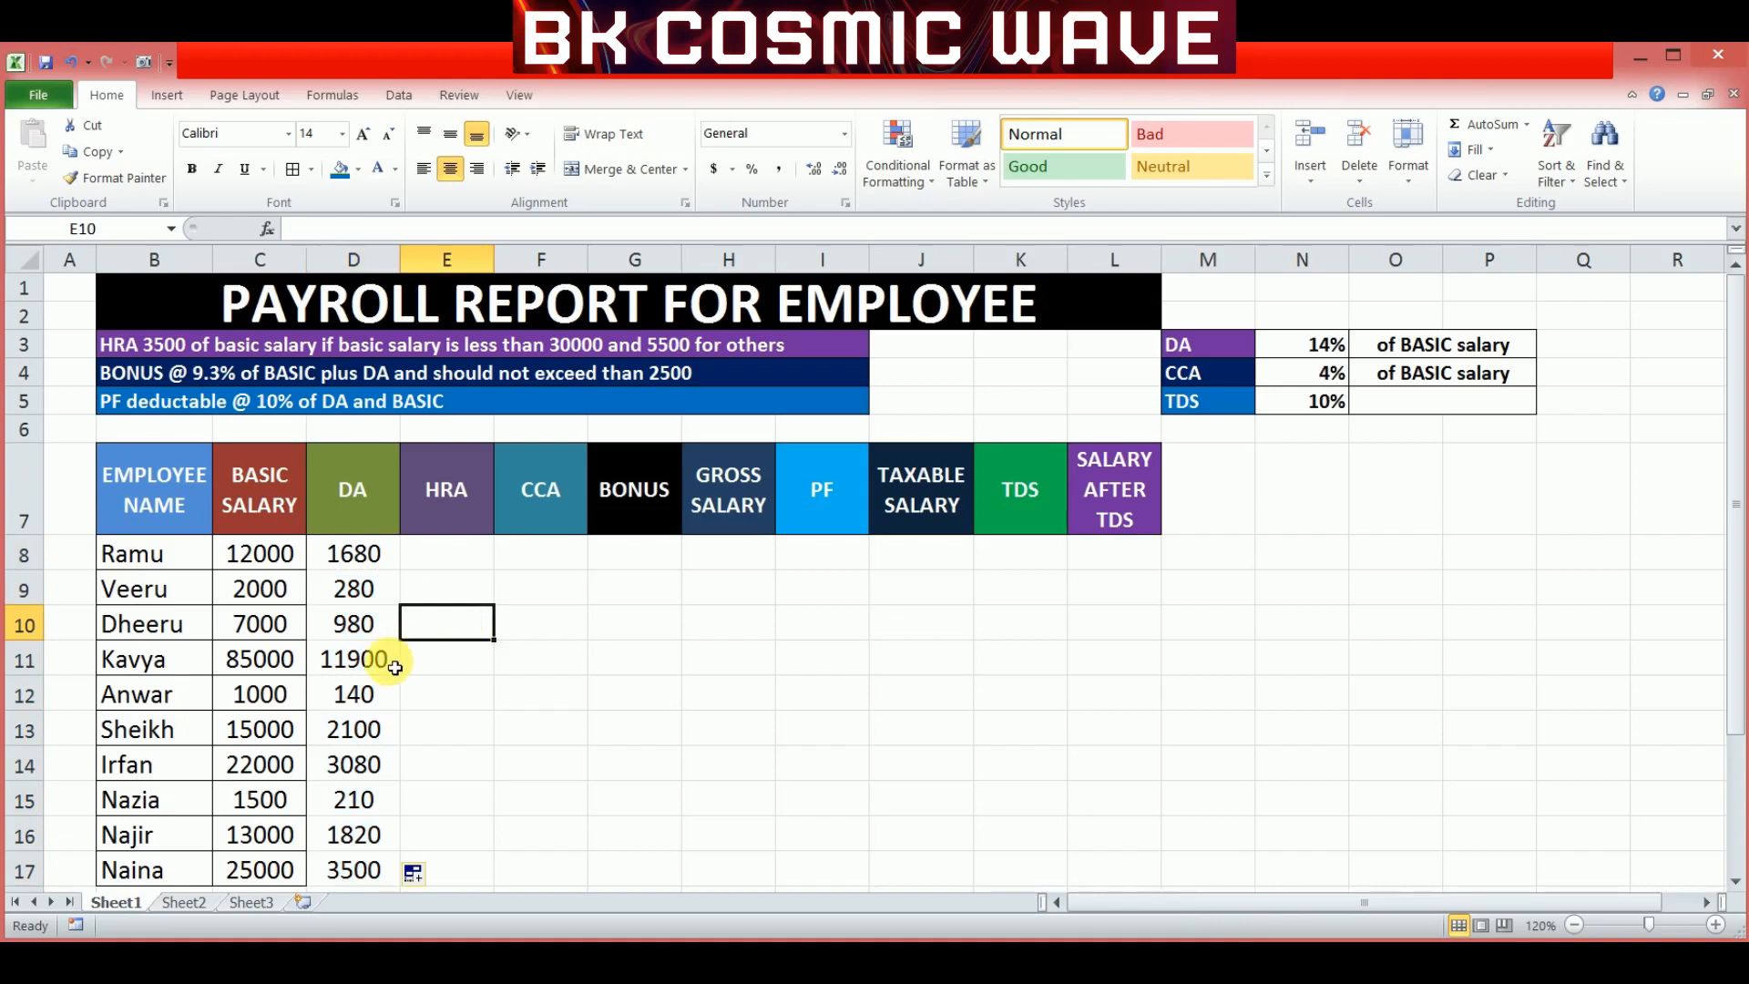
Change the basic salary threshold in the HRA rule text in B3 to 10000.
left_click(449, 555)
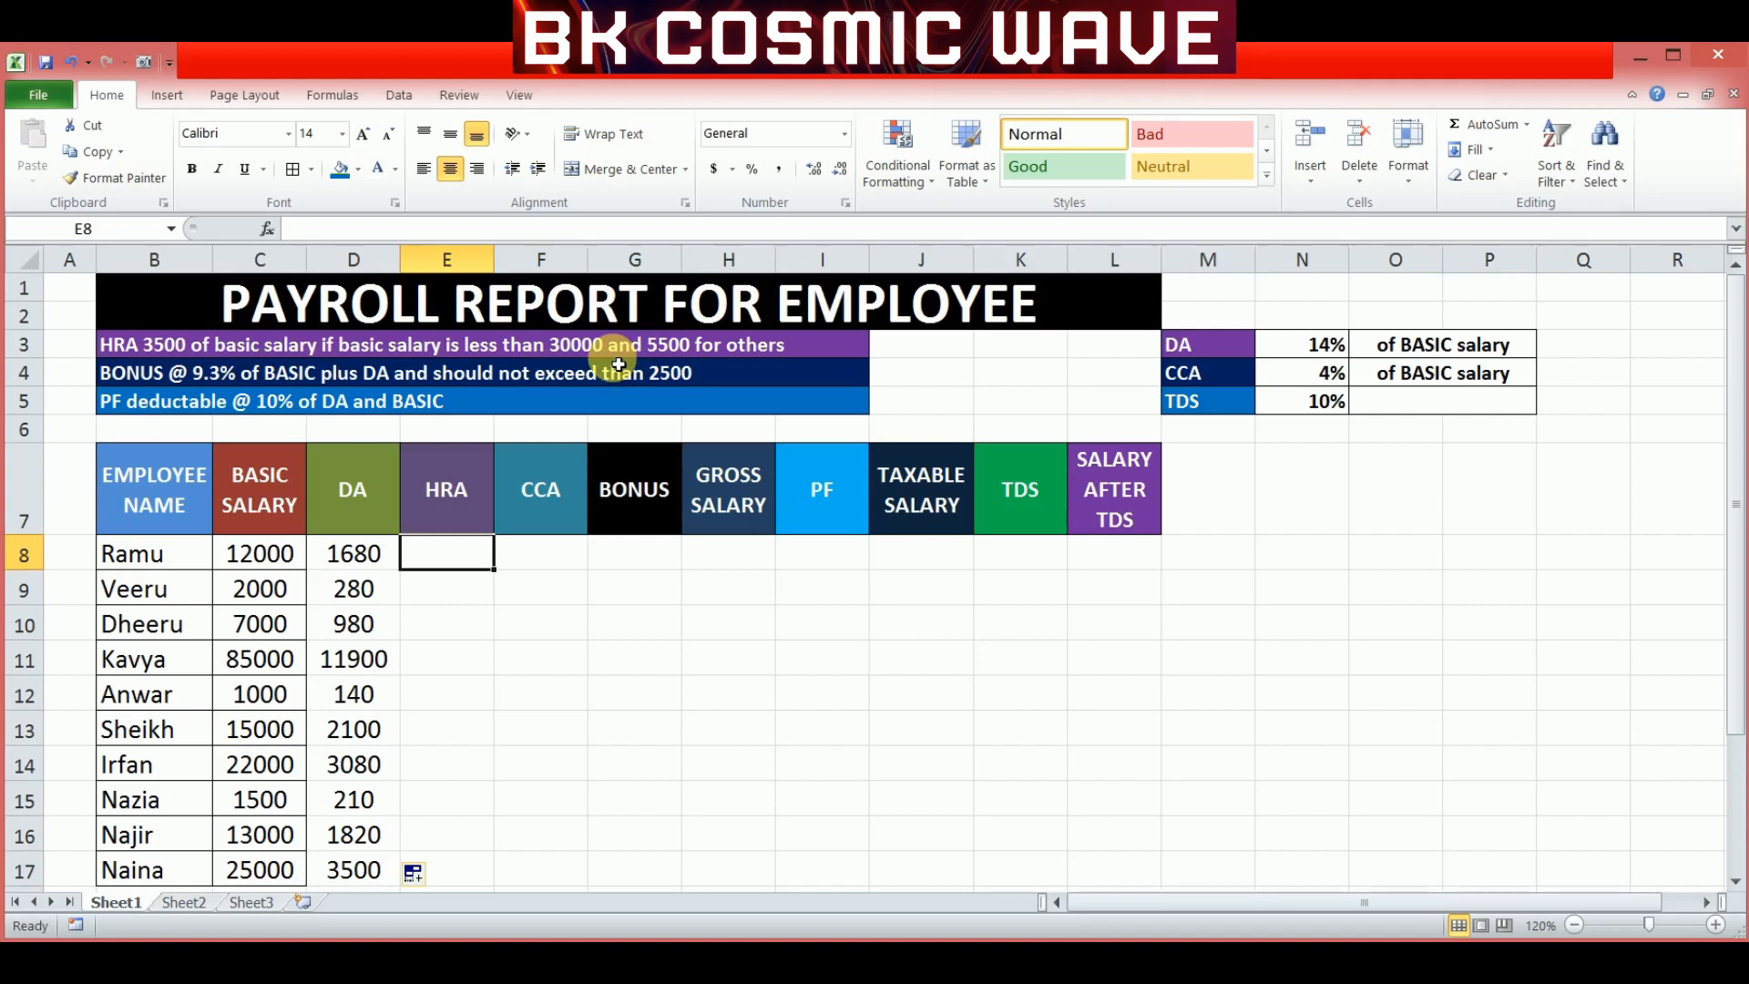
double_click(570, 348)
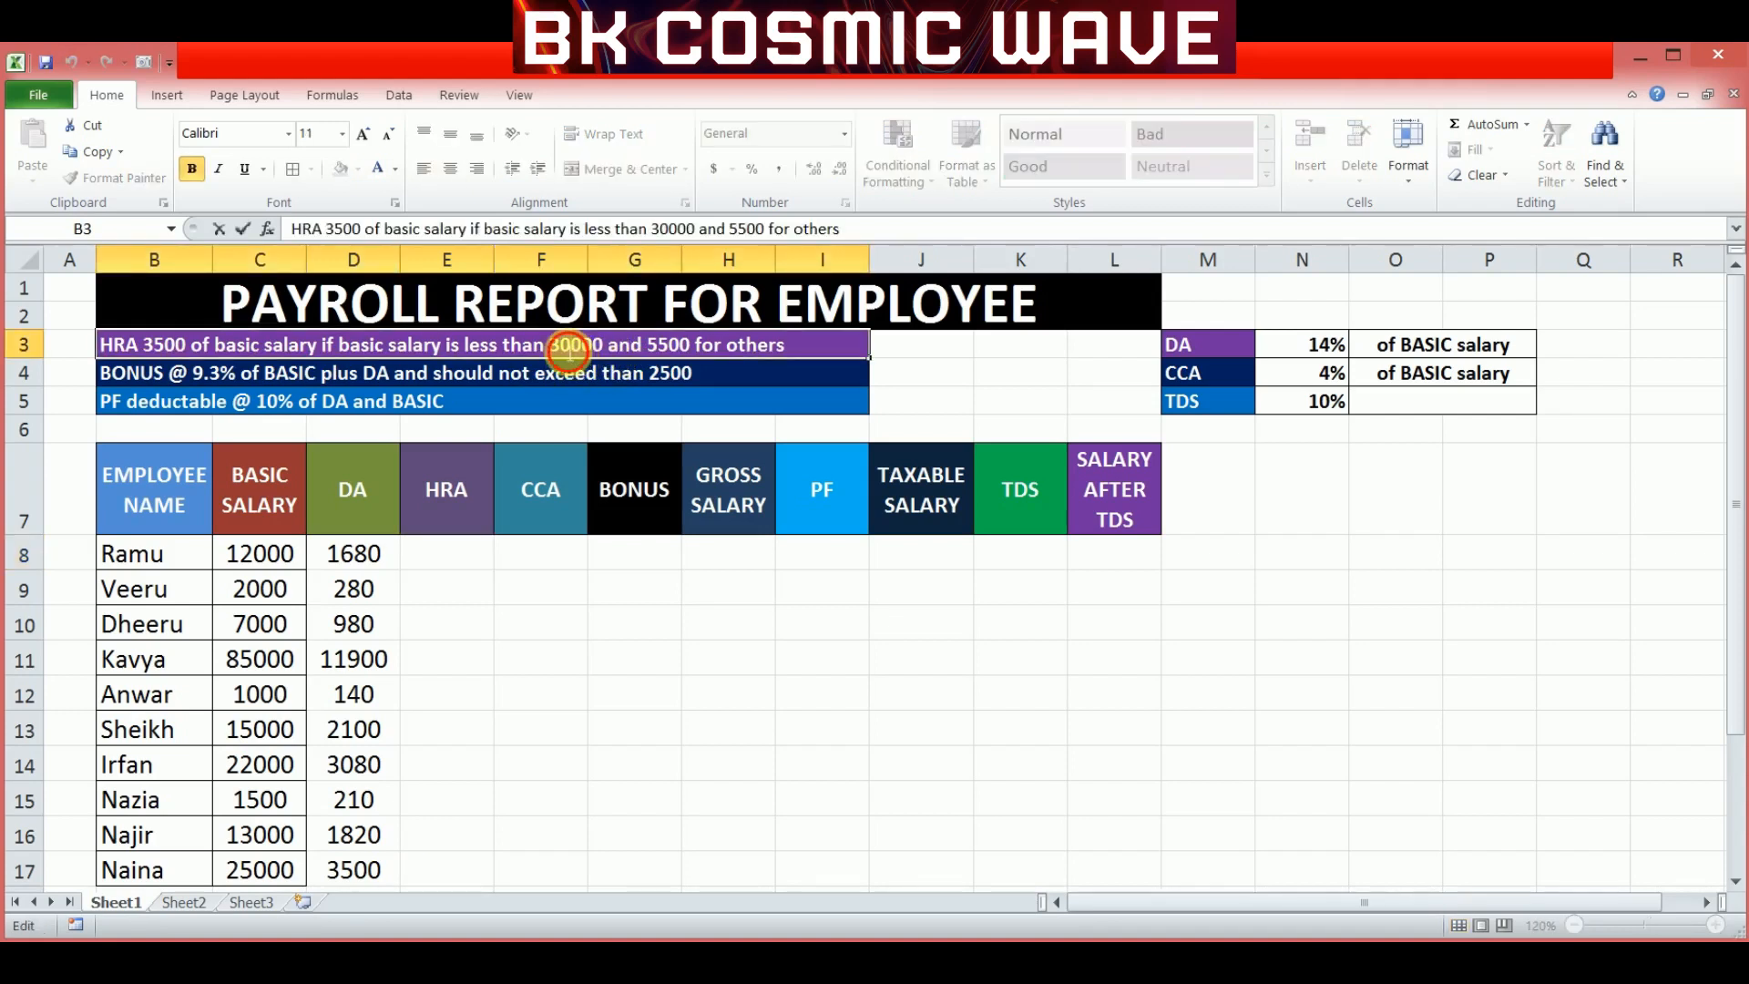
key("BackSpace")
type("1")
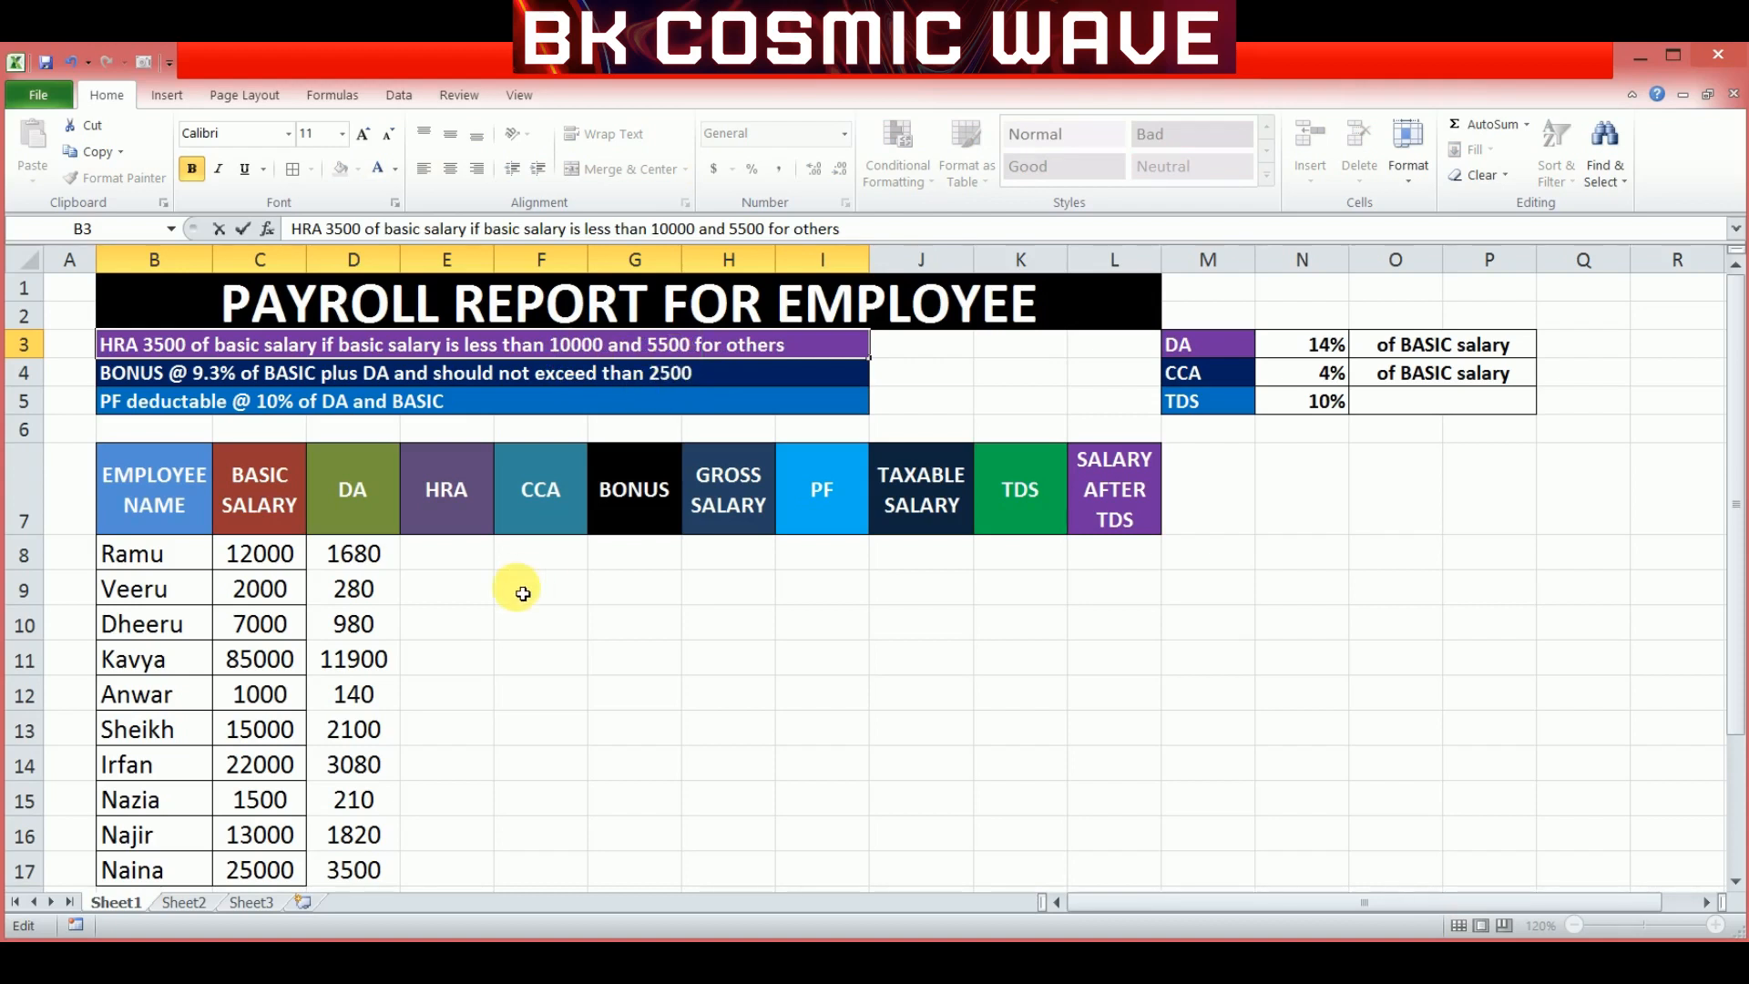
Enter the formula =IF(C8<10000,3500,5500) in E8 to calculate the first employee's HRA.
left_click(474, 563)
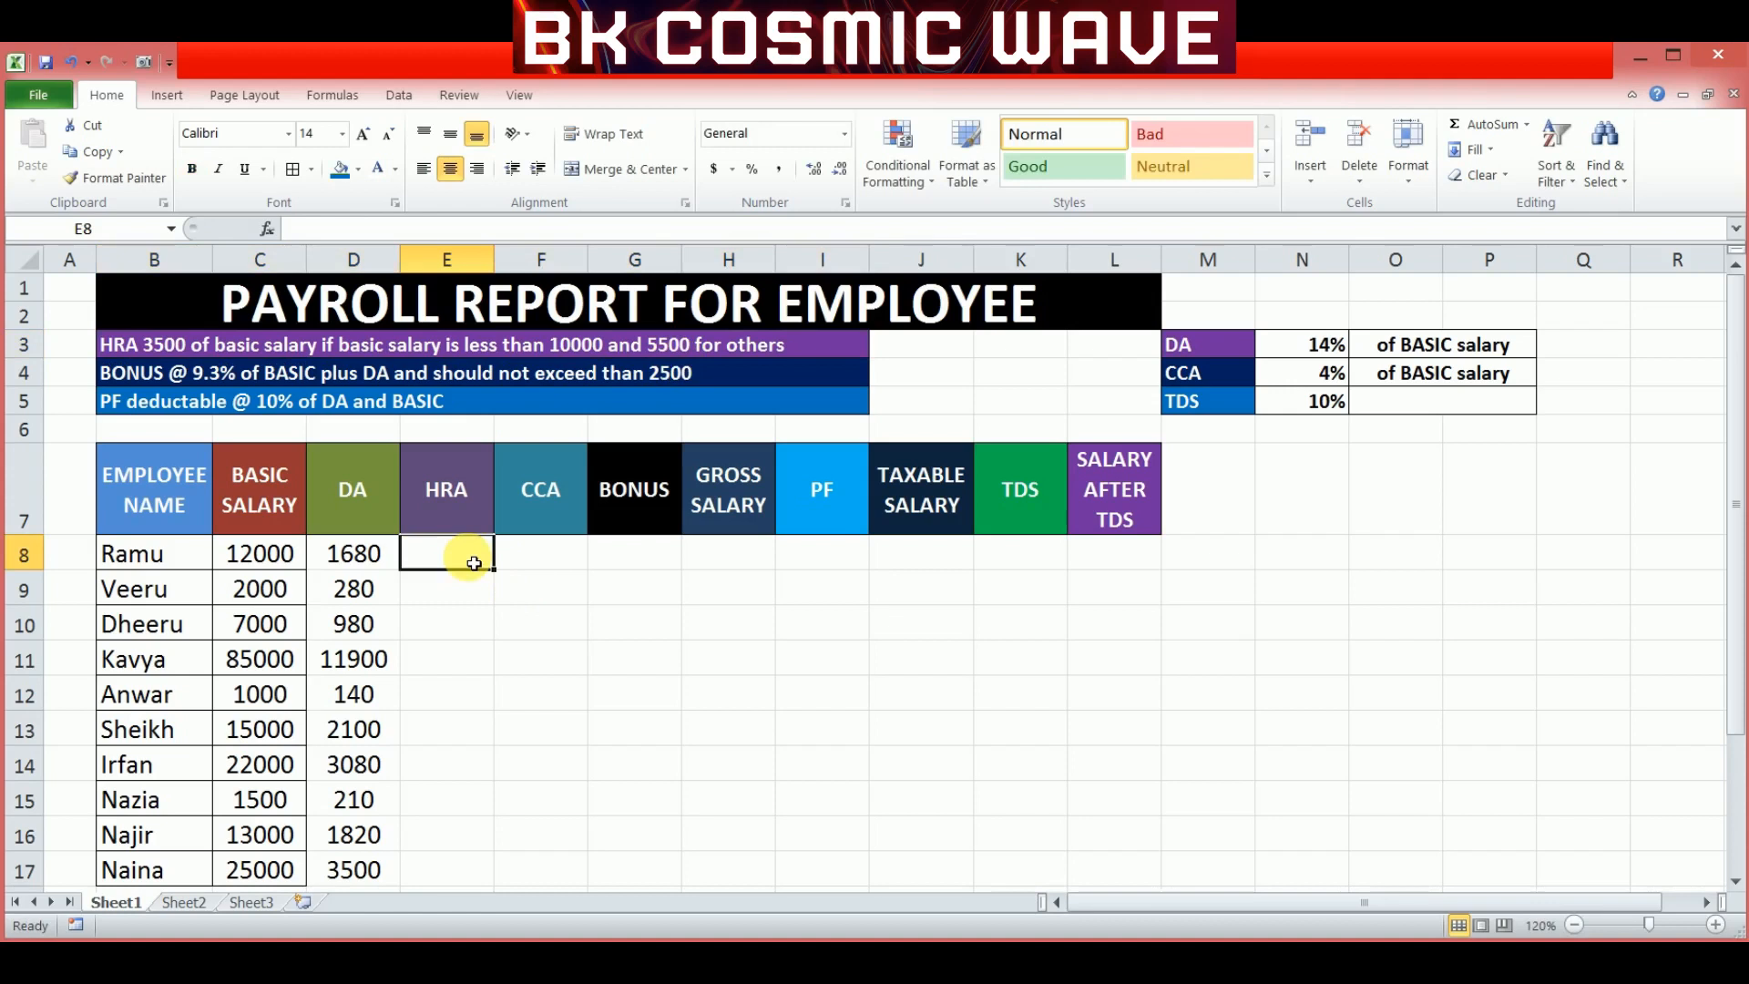
type("=")
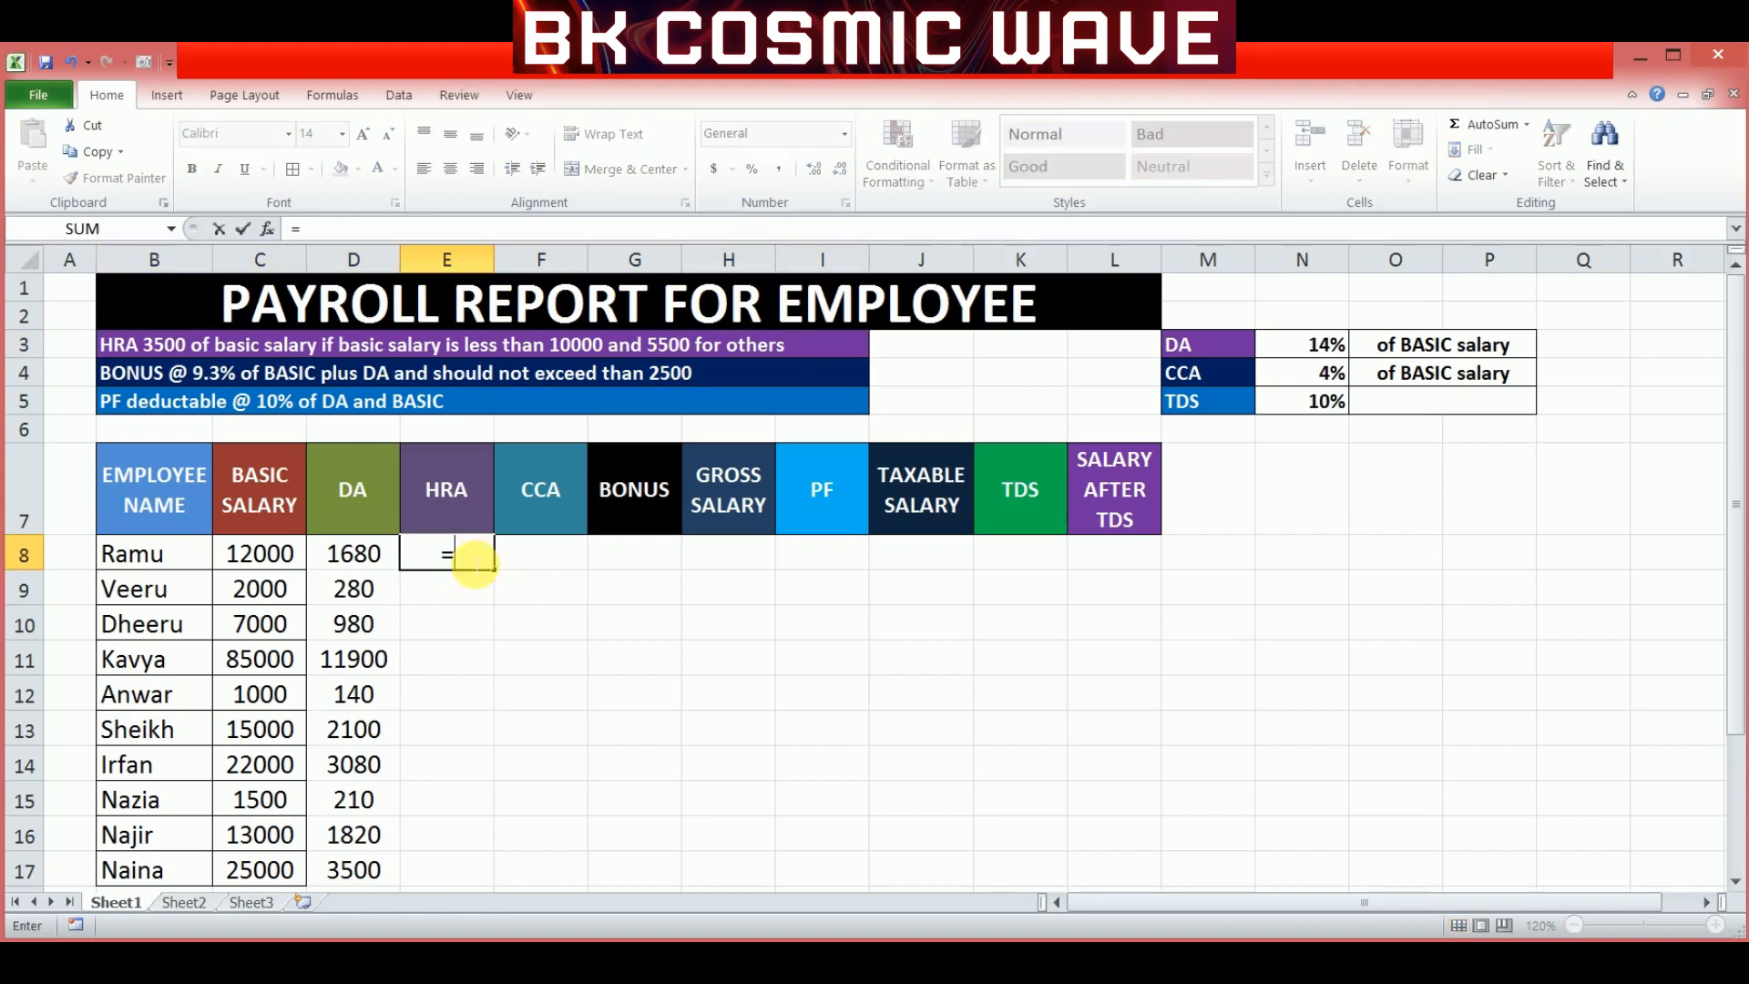
type("if(")
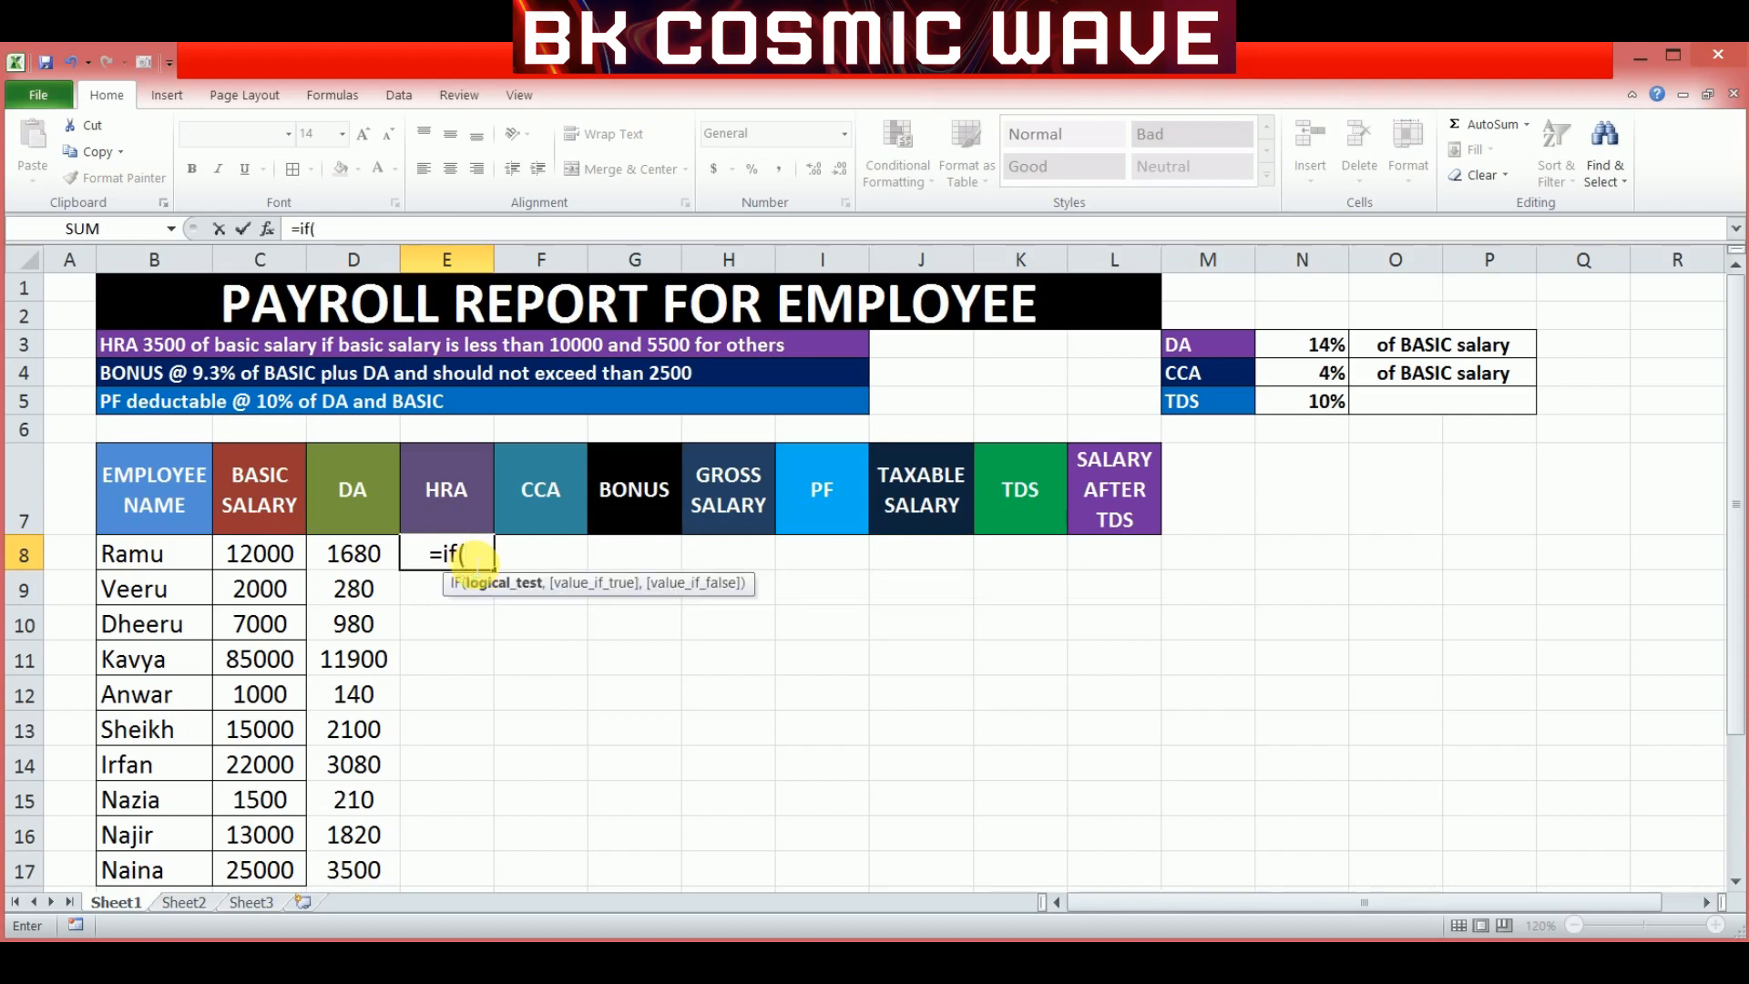
left_click(278, 565)
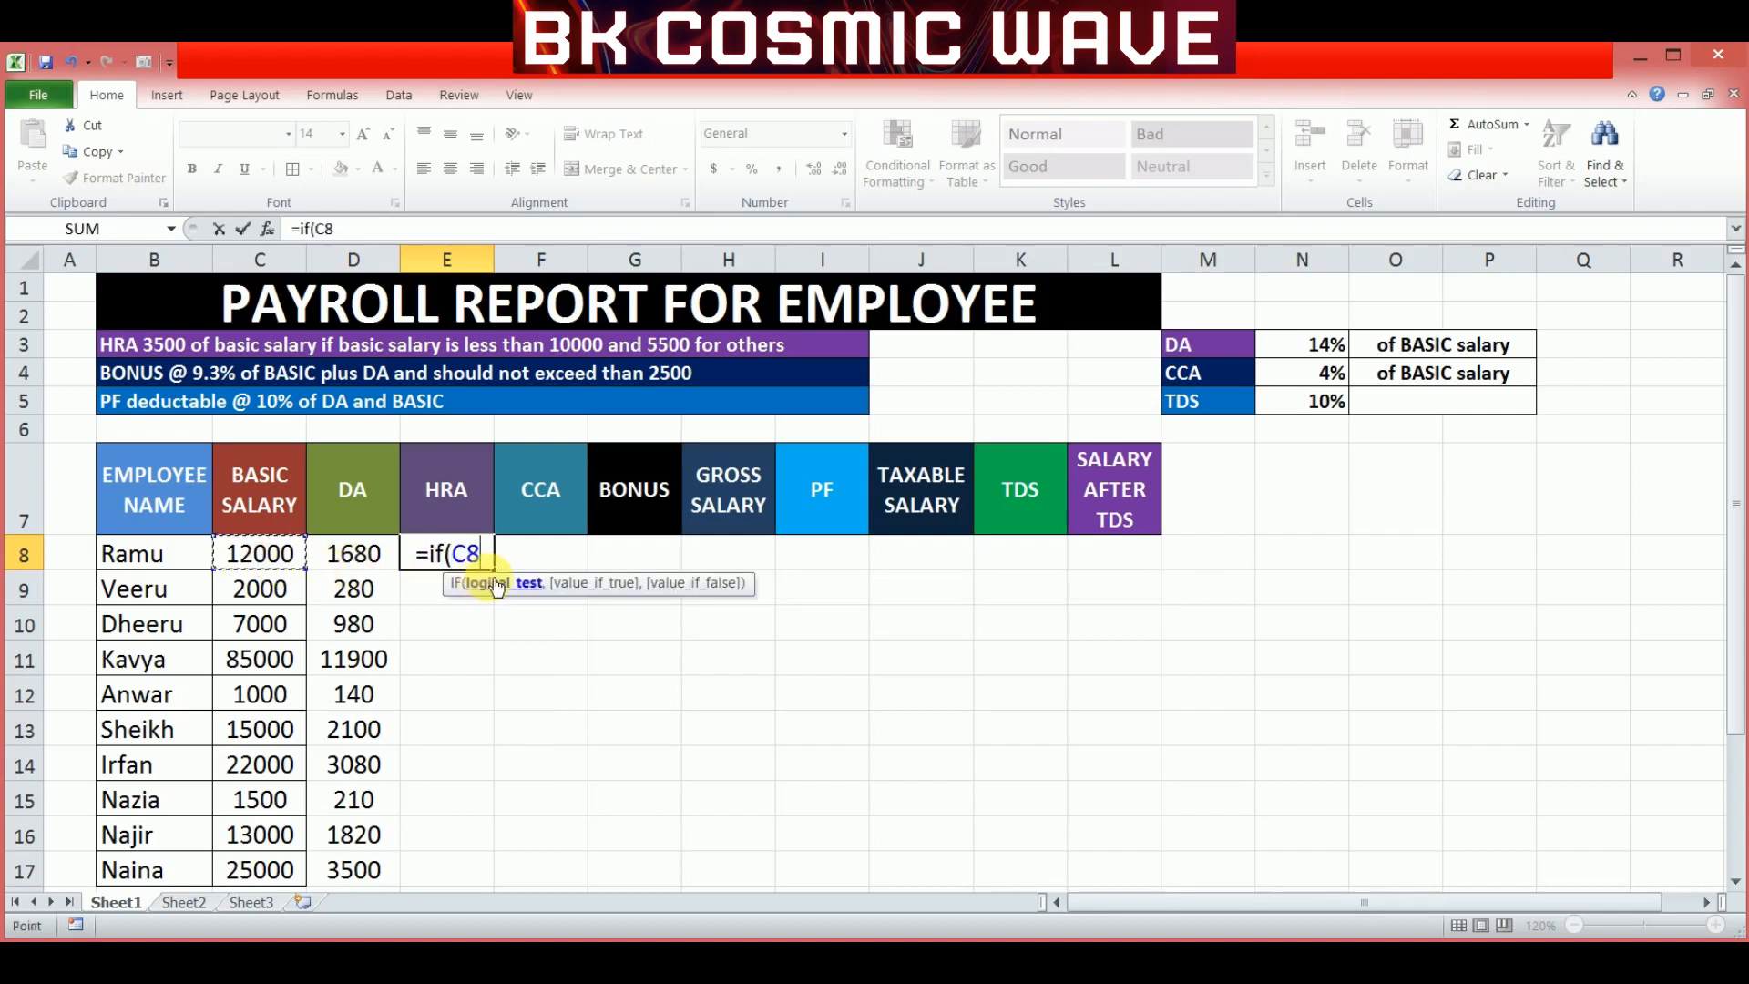
type("<")
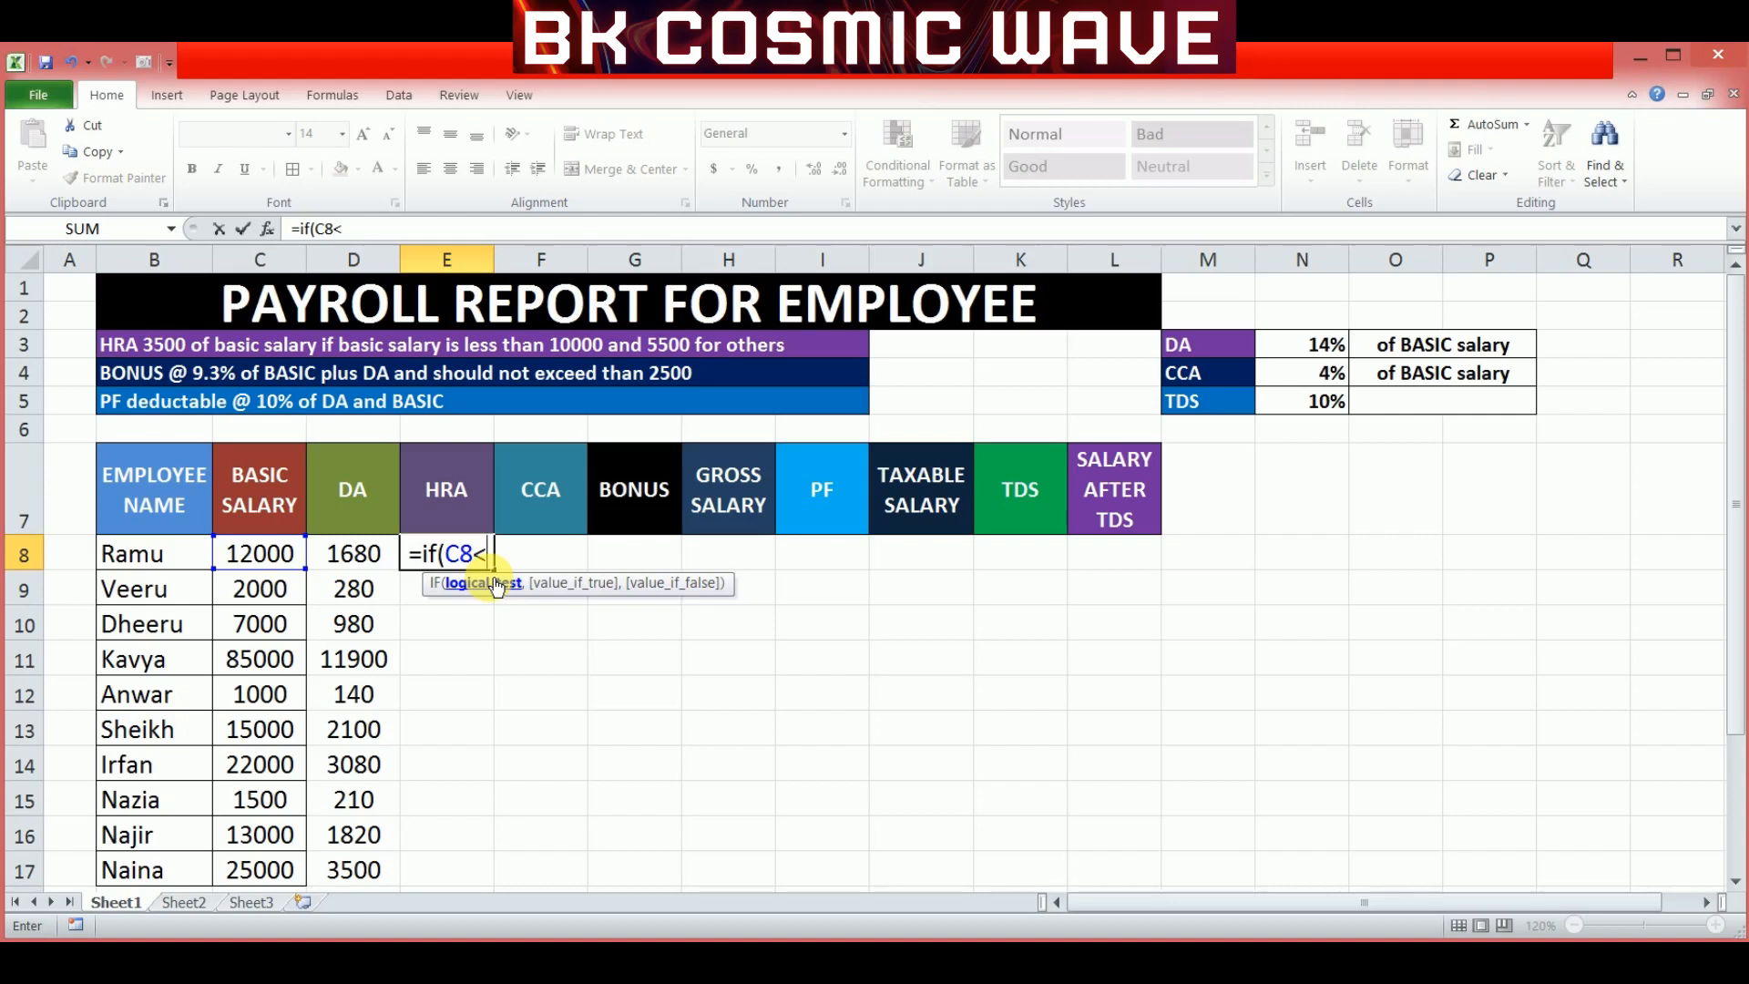
type("10000")
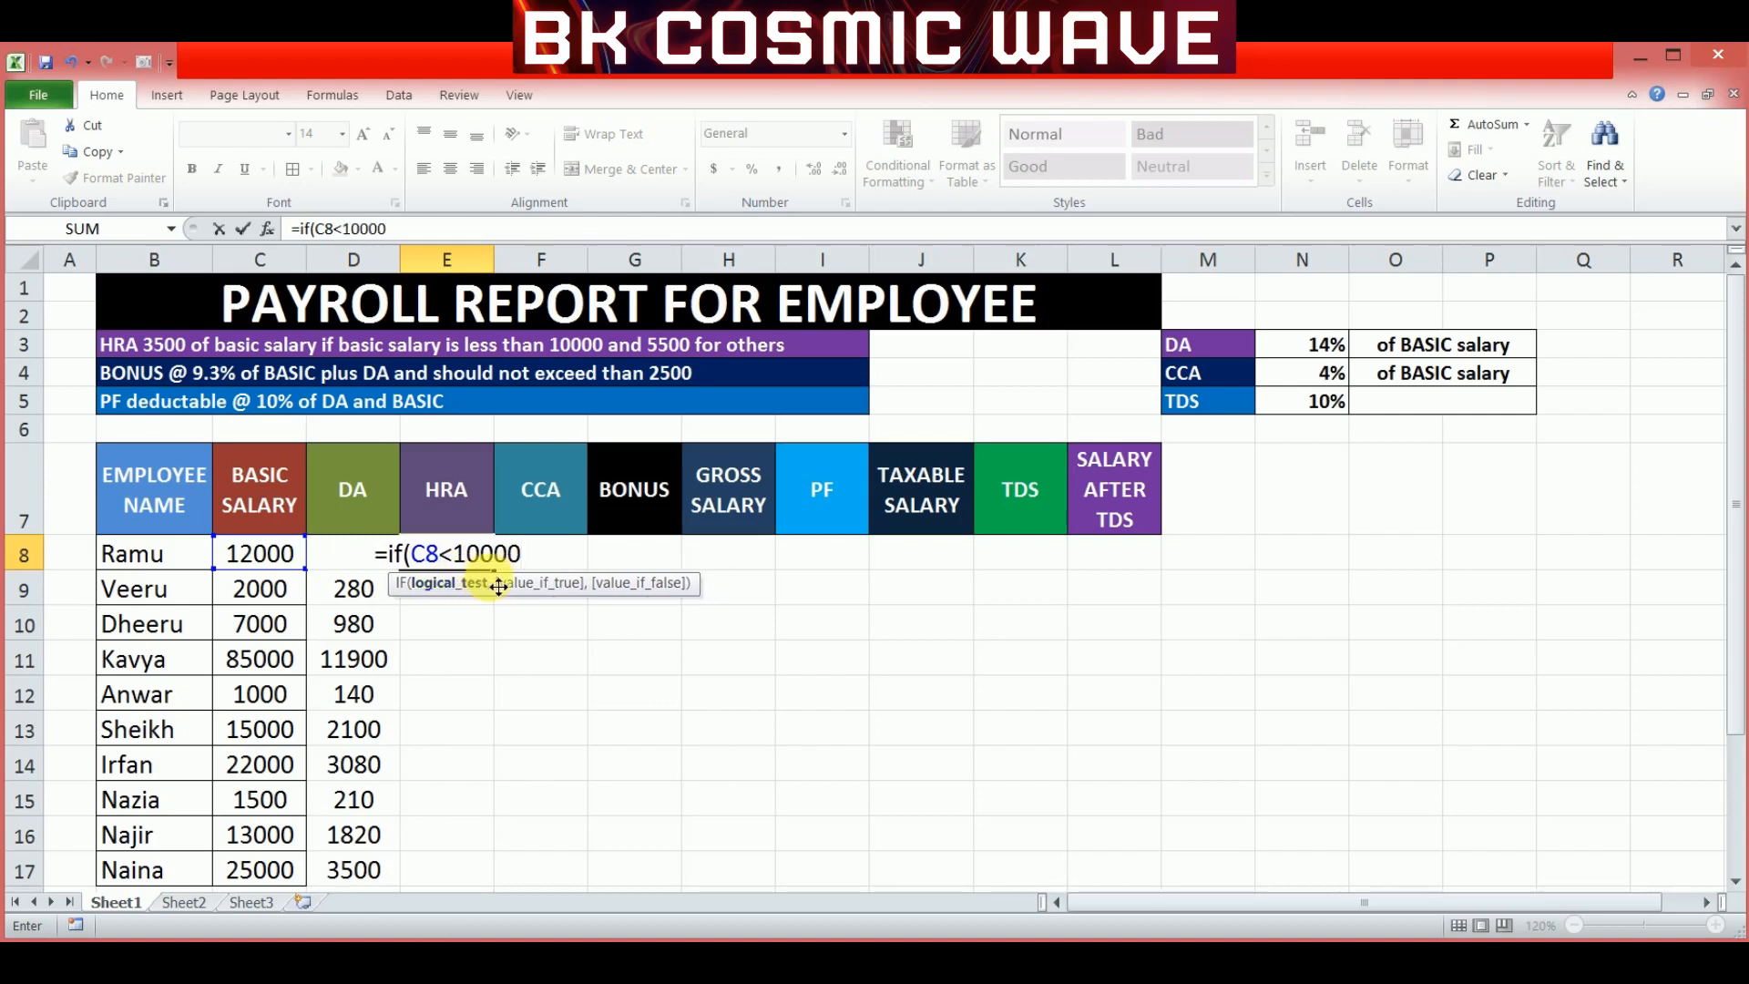
type(",")
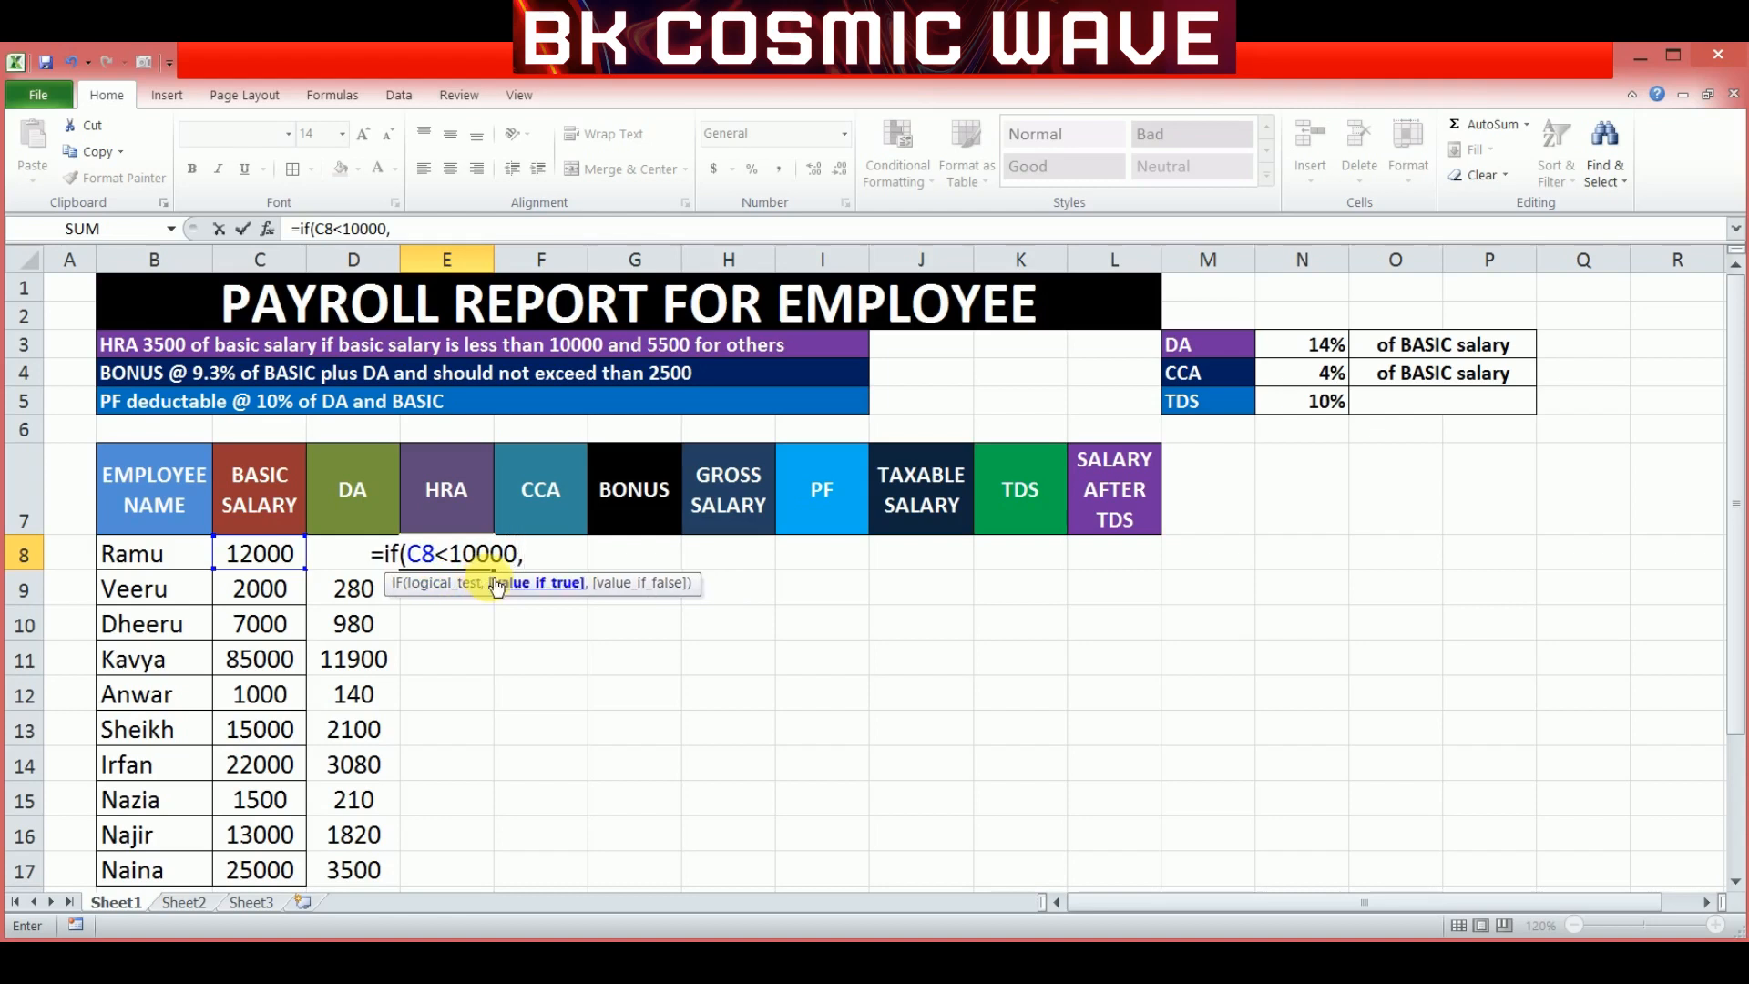
type("3")
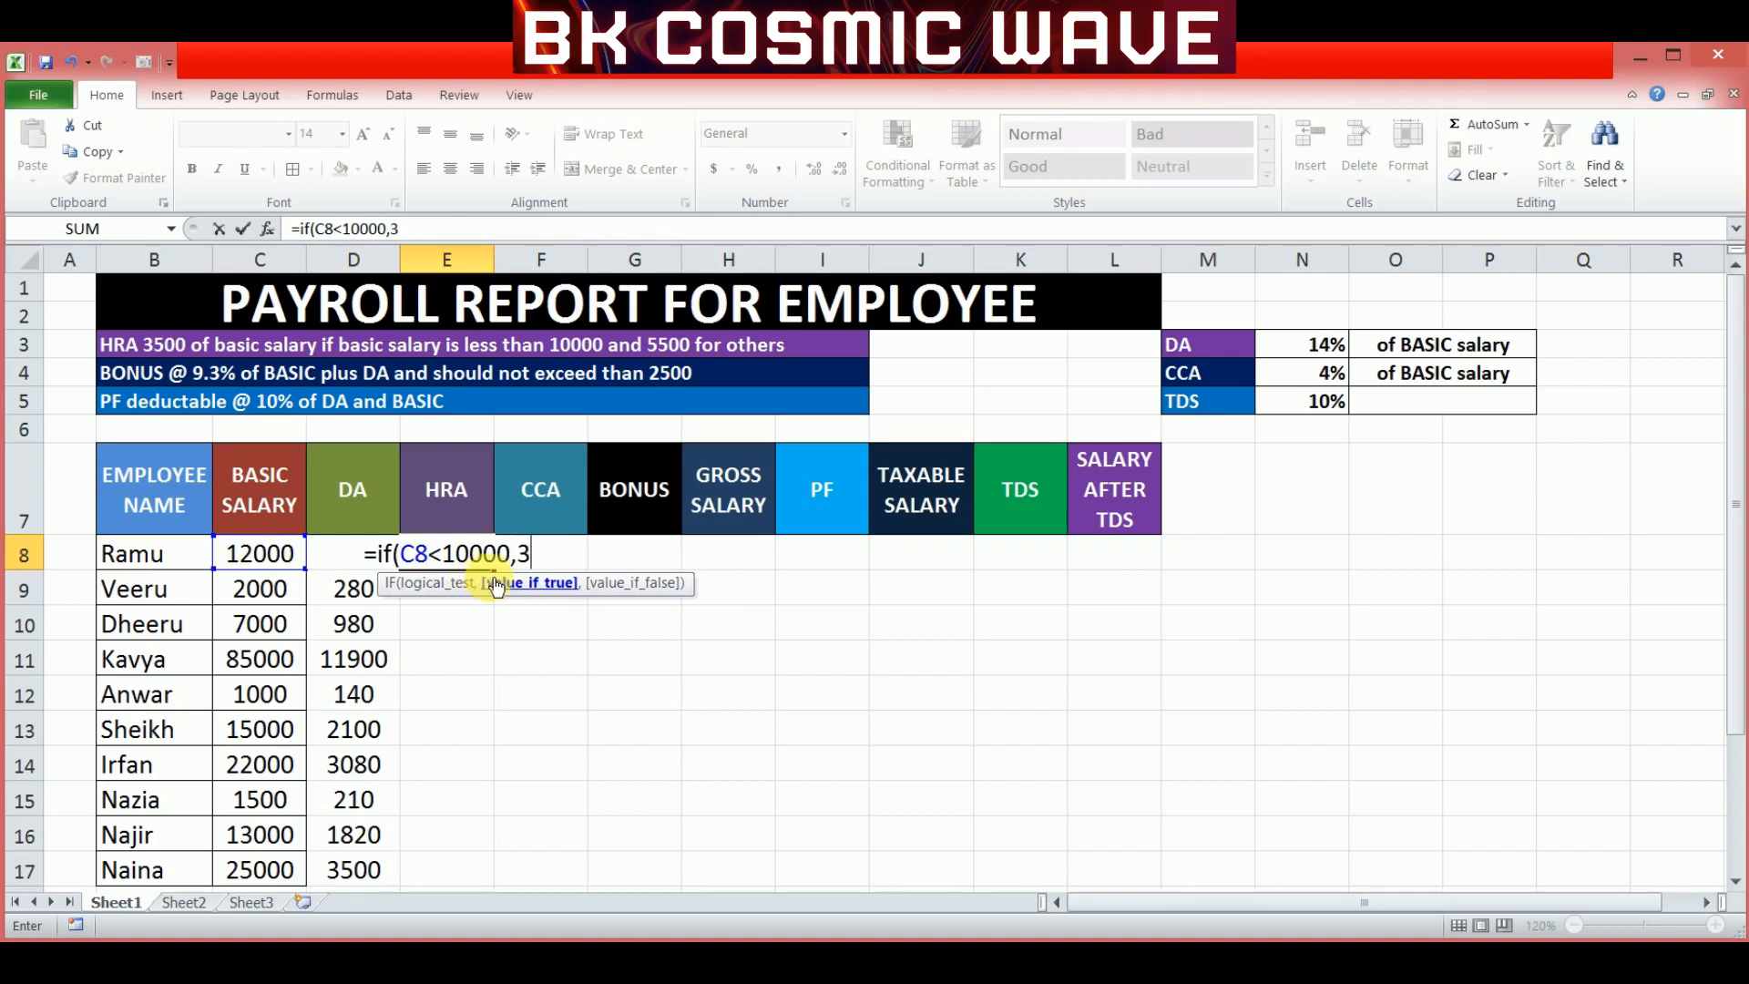
type("500")
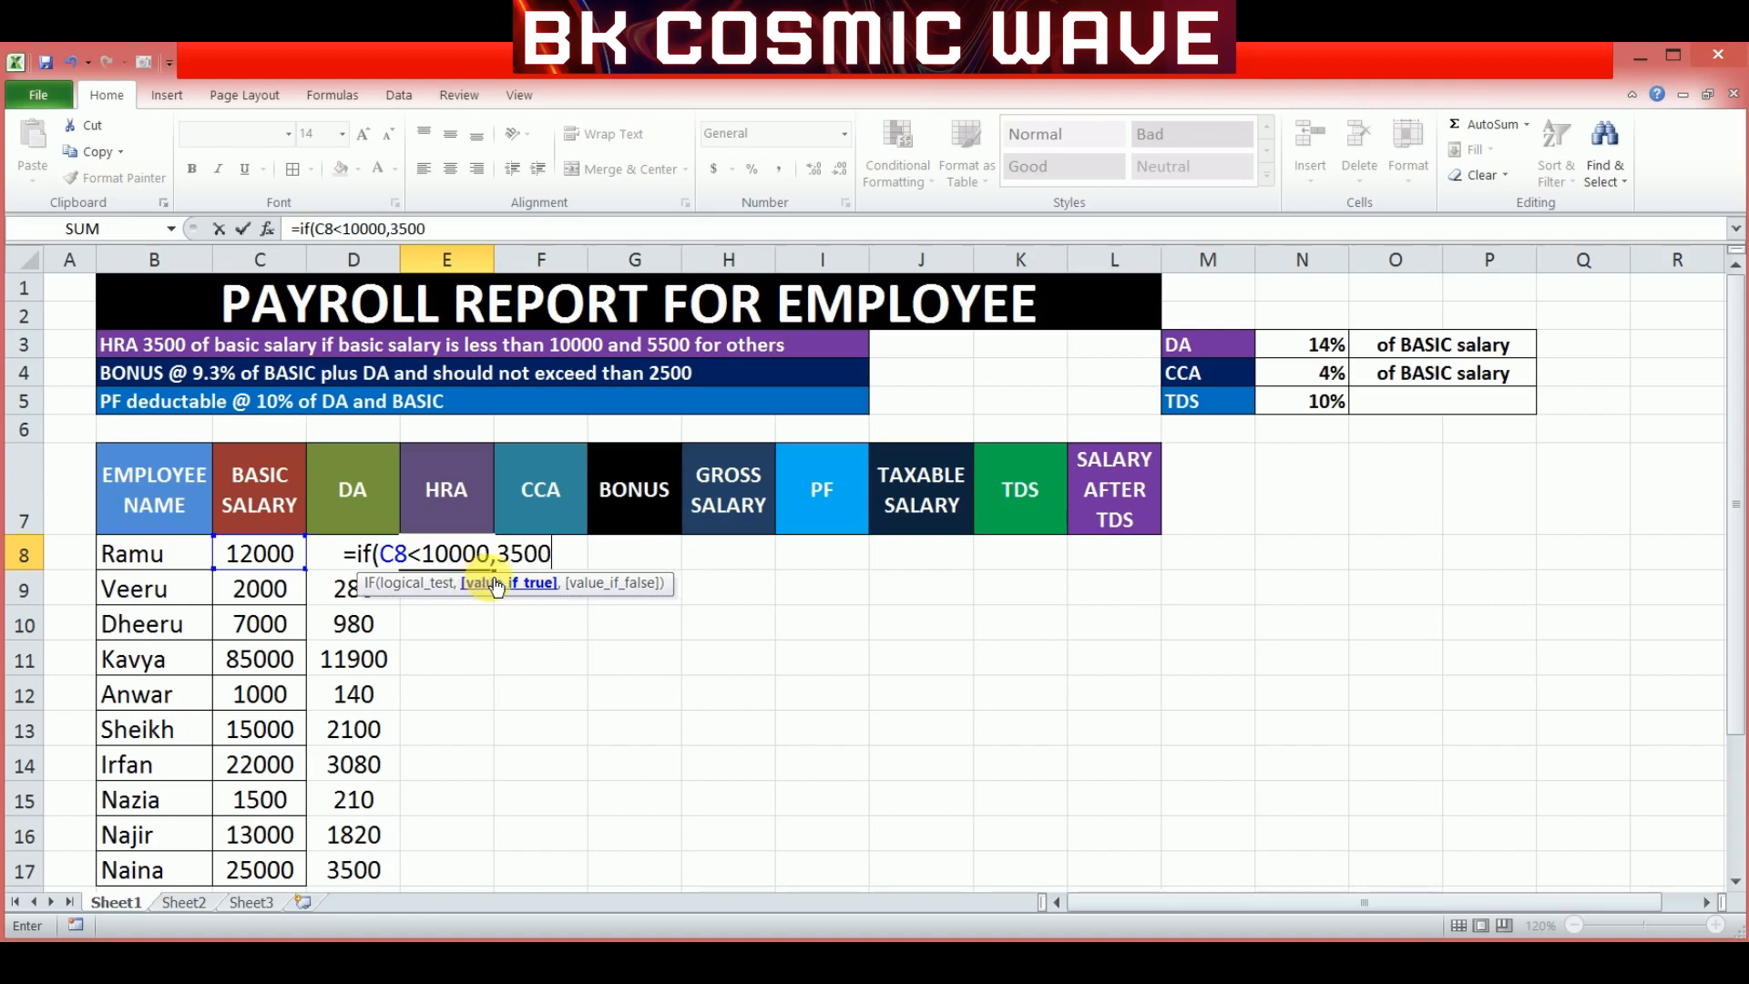
type(",")
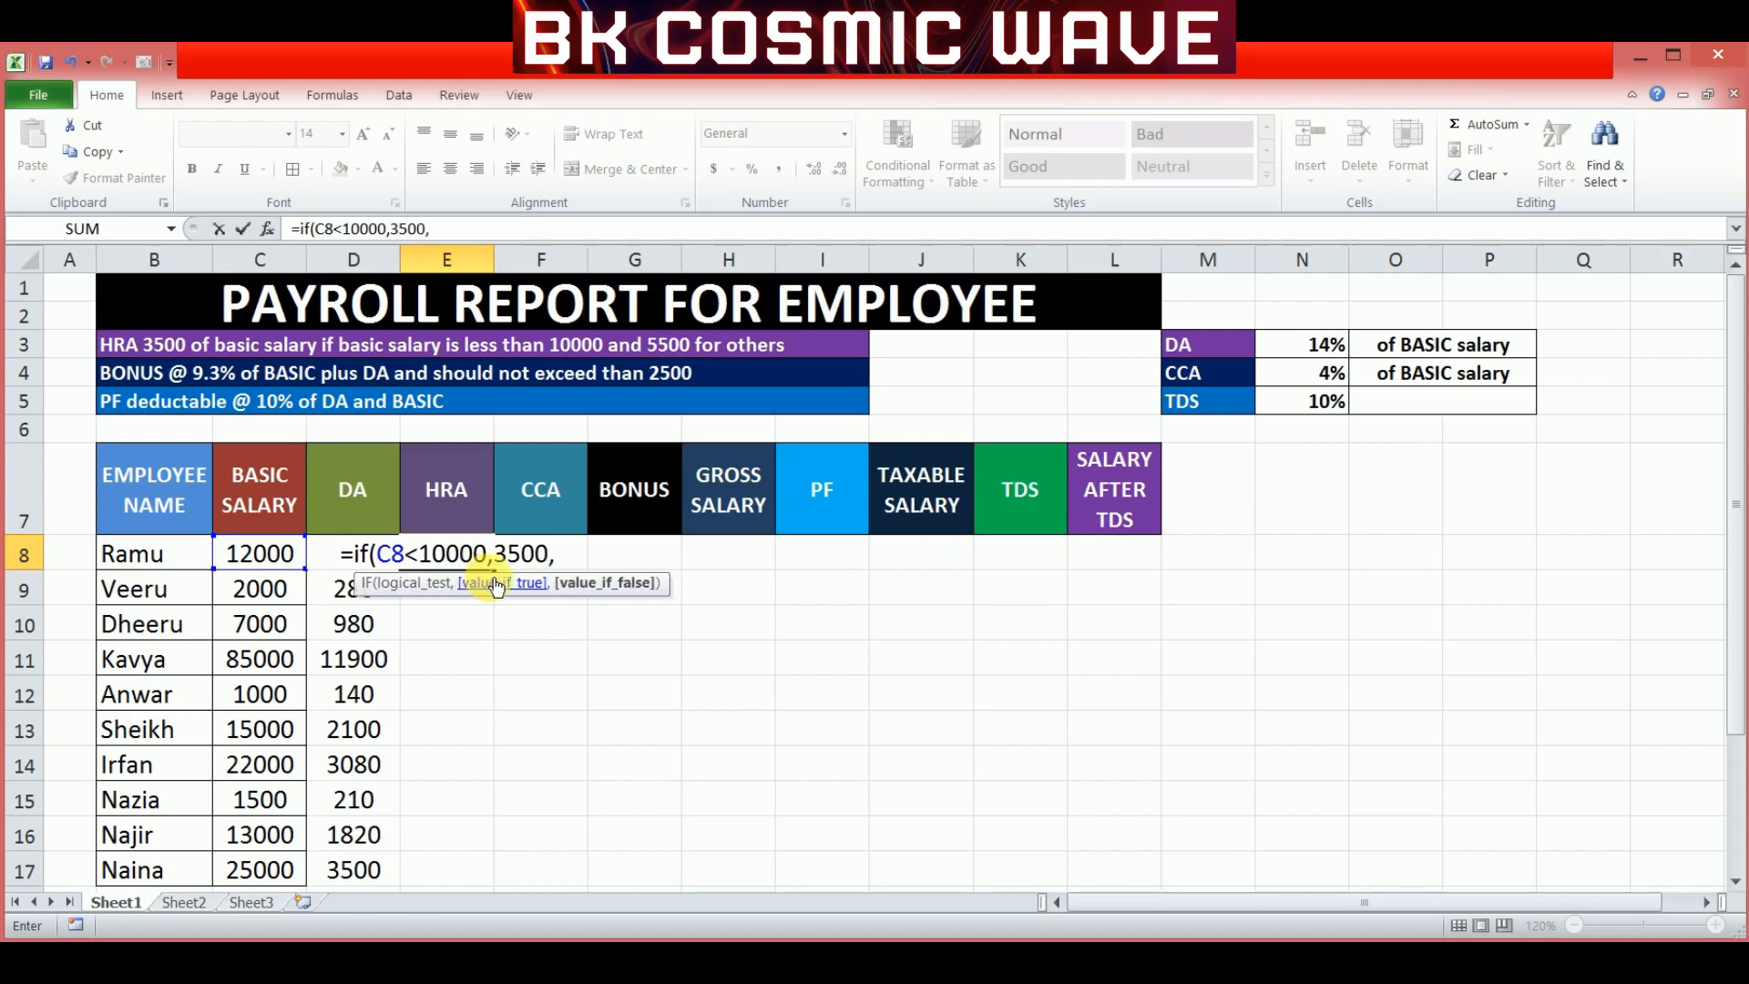
type("5000")
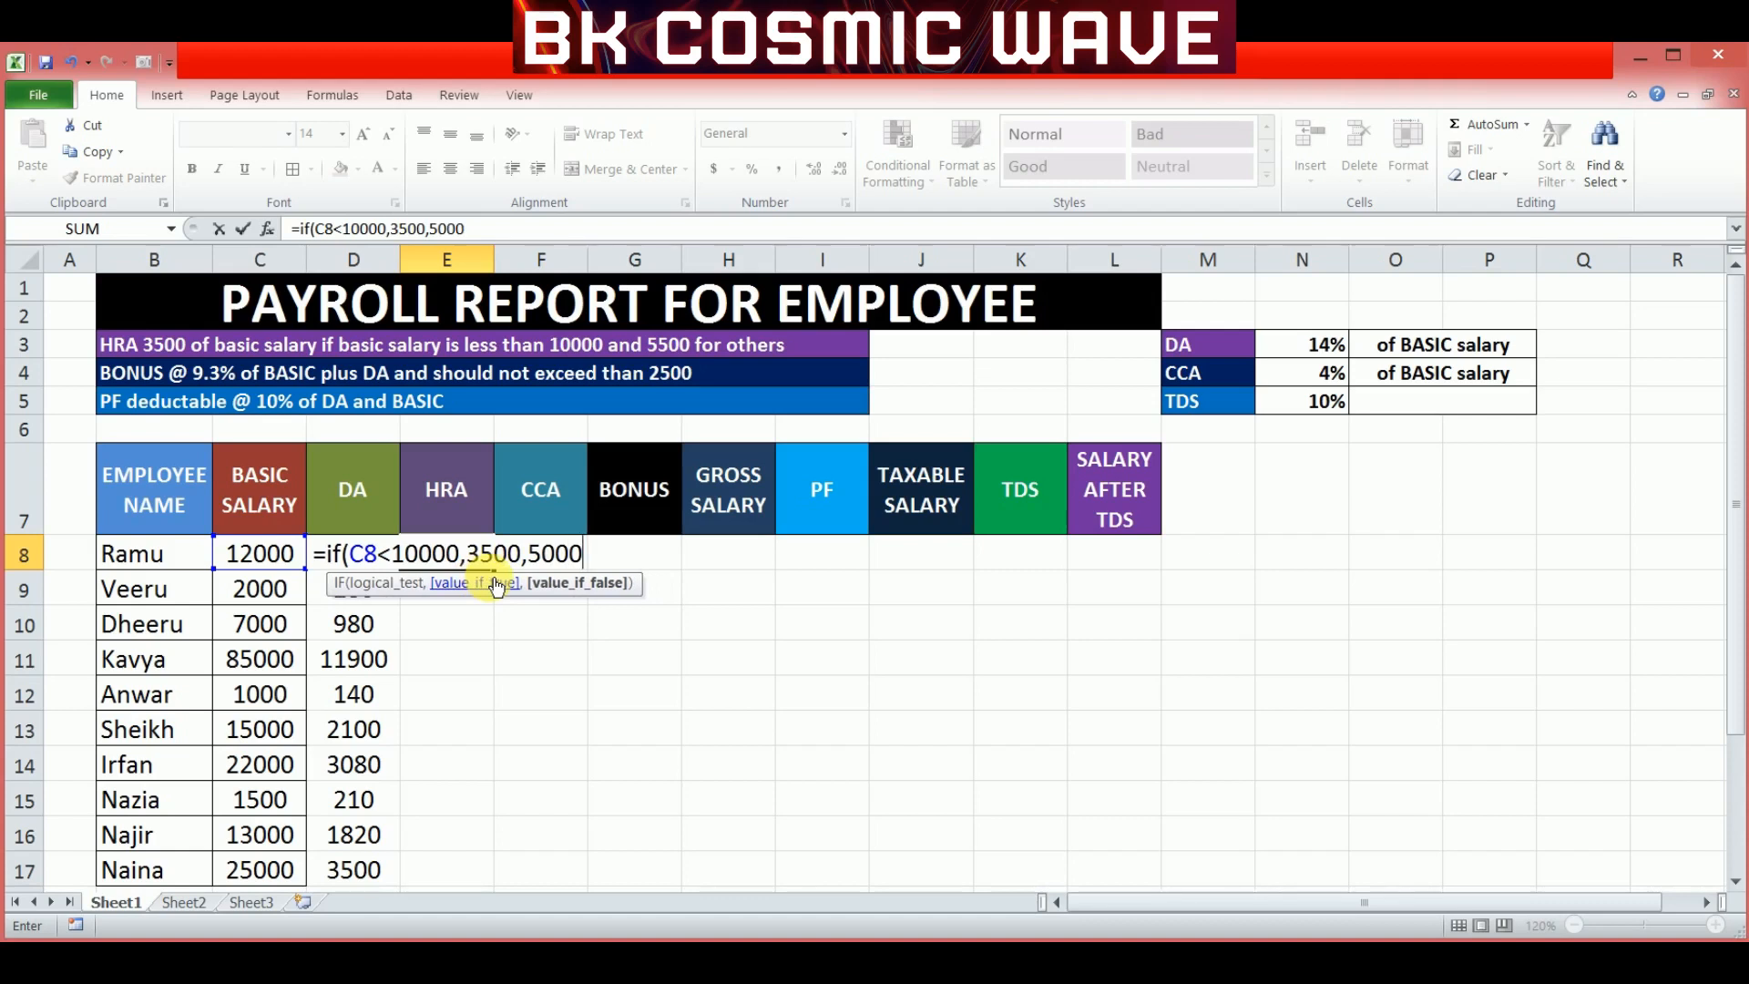
key("BackSpace")
key("BackSpace")
key("BackSpace")
type("500)")
key("Return")
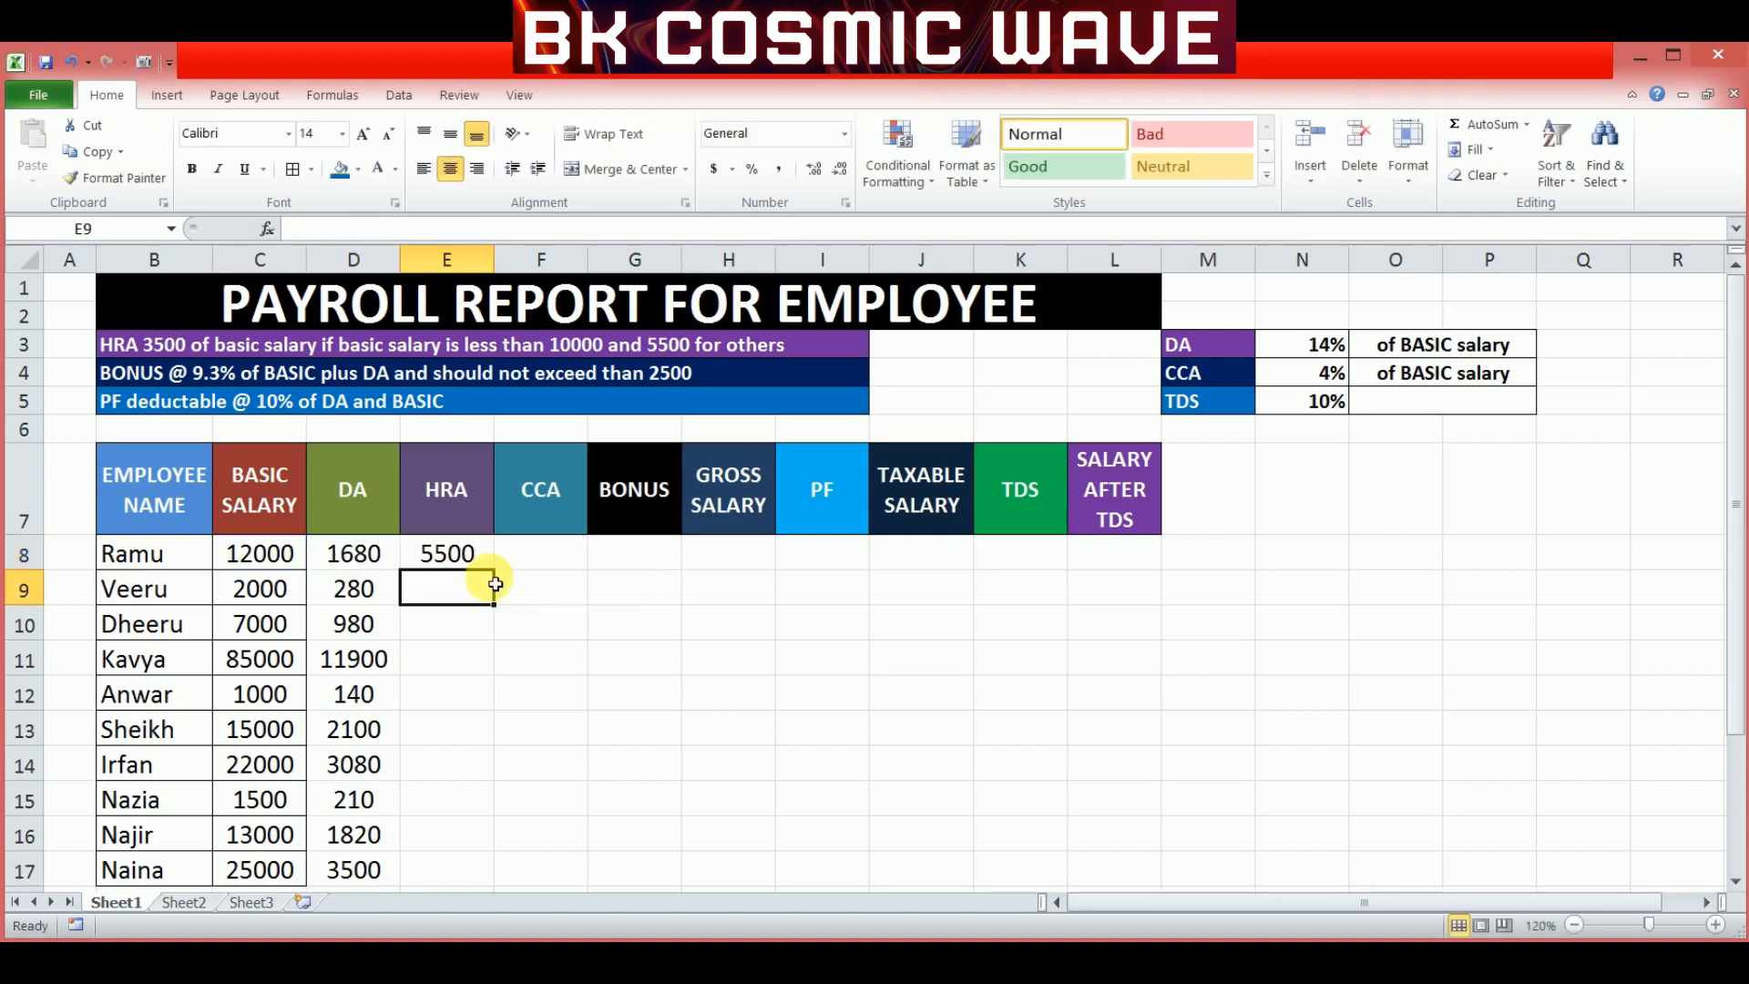
Fill the HRA formula from E8 down through E17 for all employees.
left_click(469, 556)
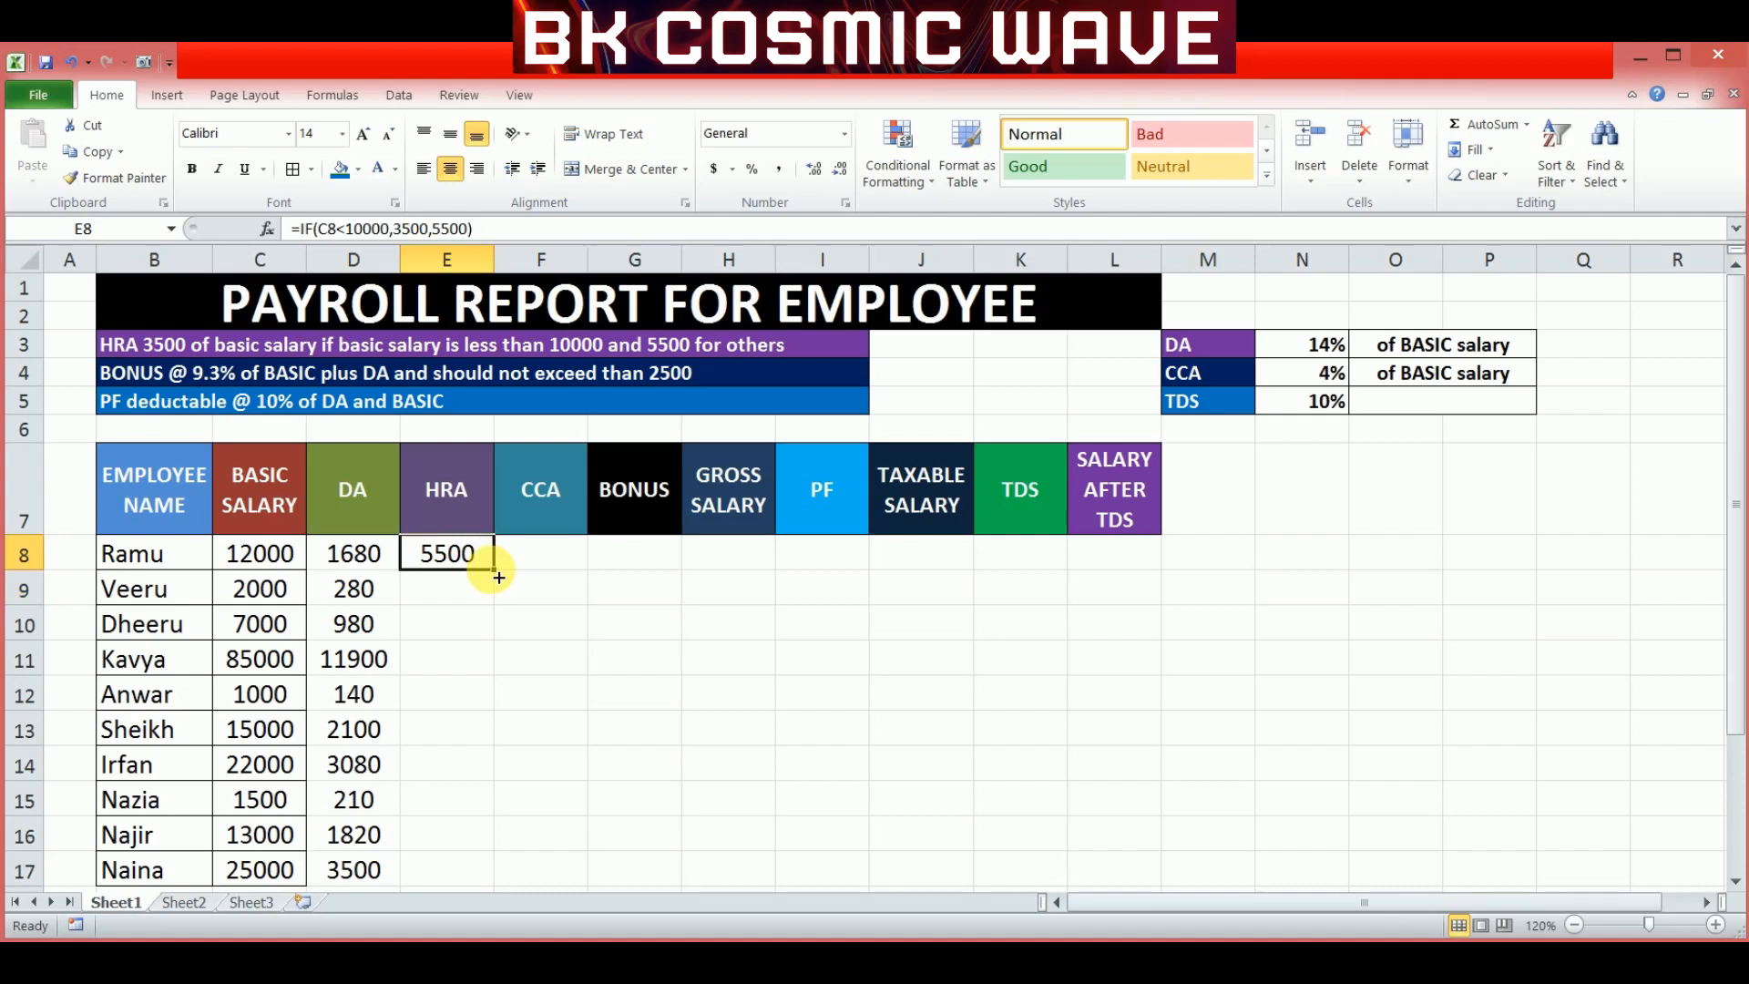
double_click(497, 574)
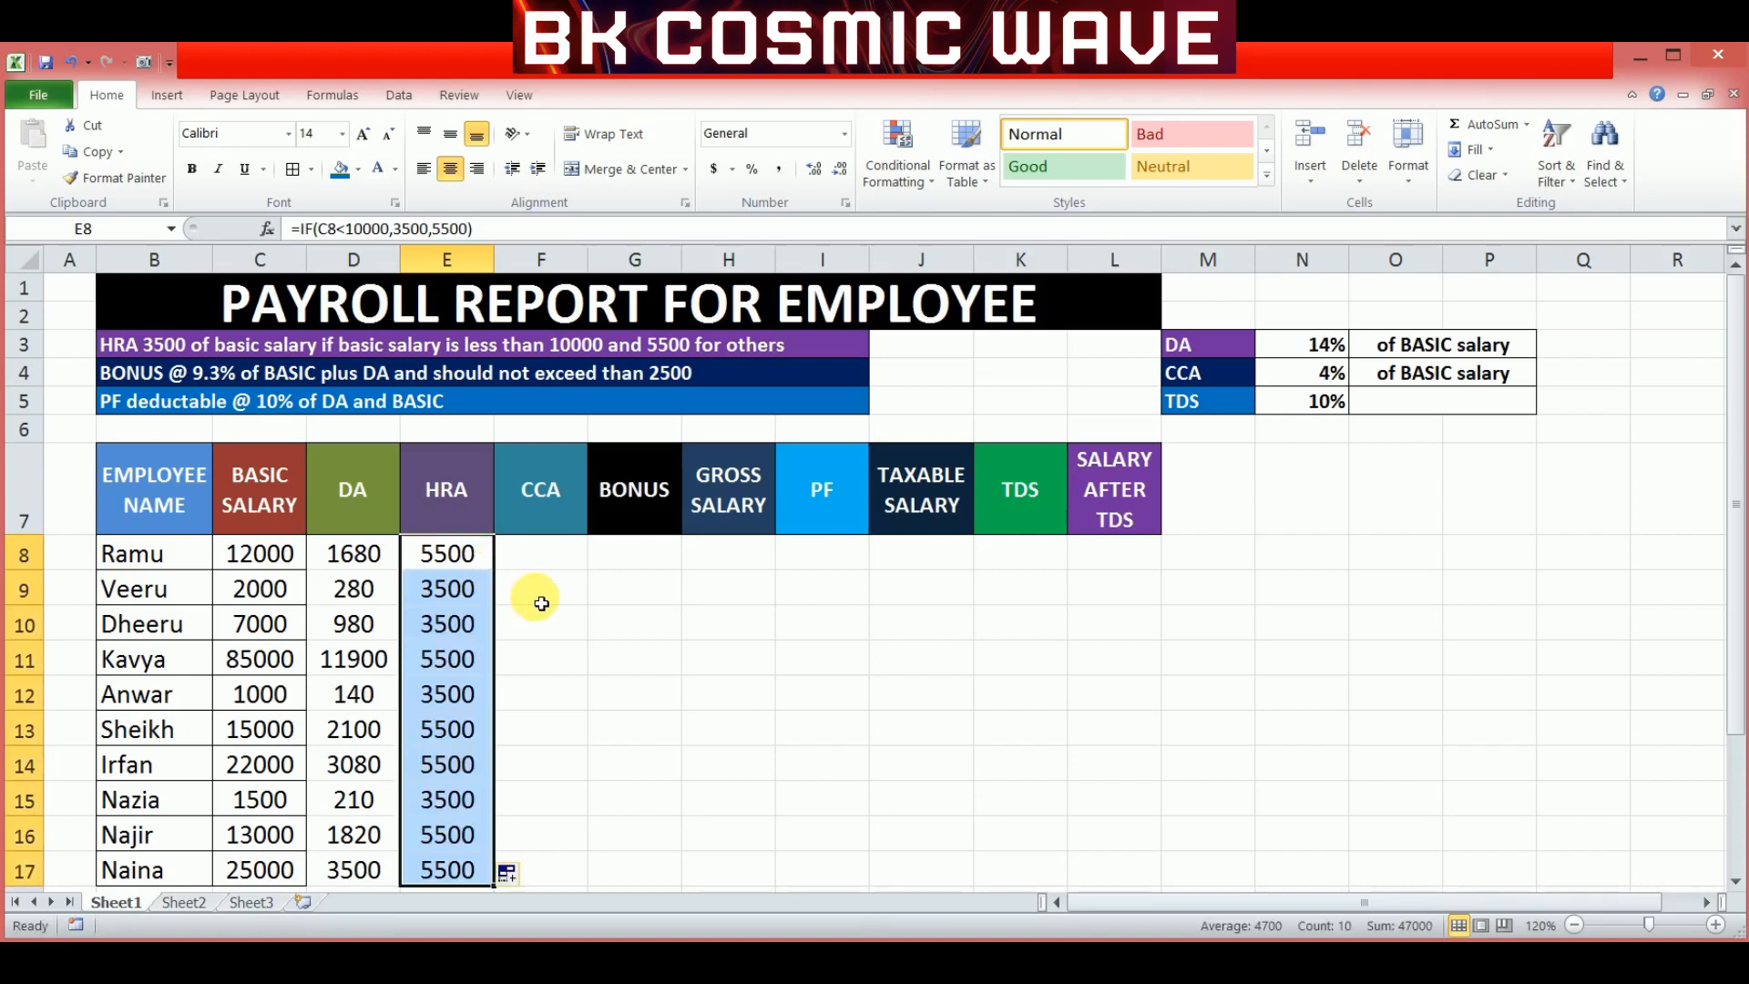
Enter the formula =C8*$N$5 in F8 to calculate the first employee's CCA.
left_click(540, 572)
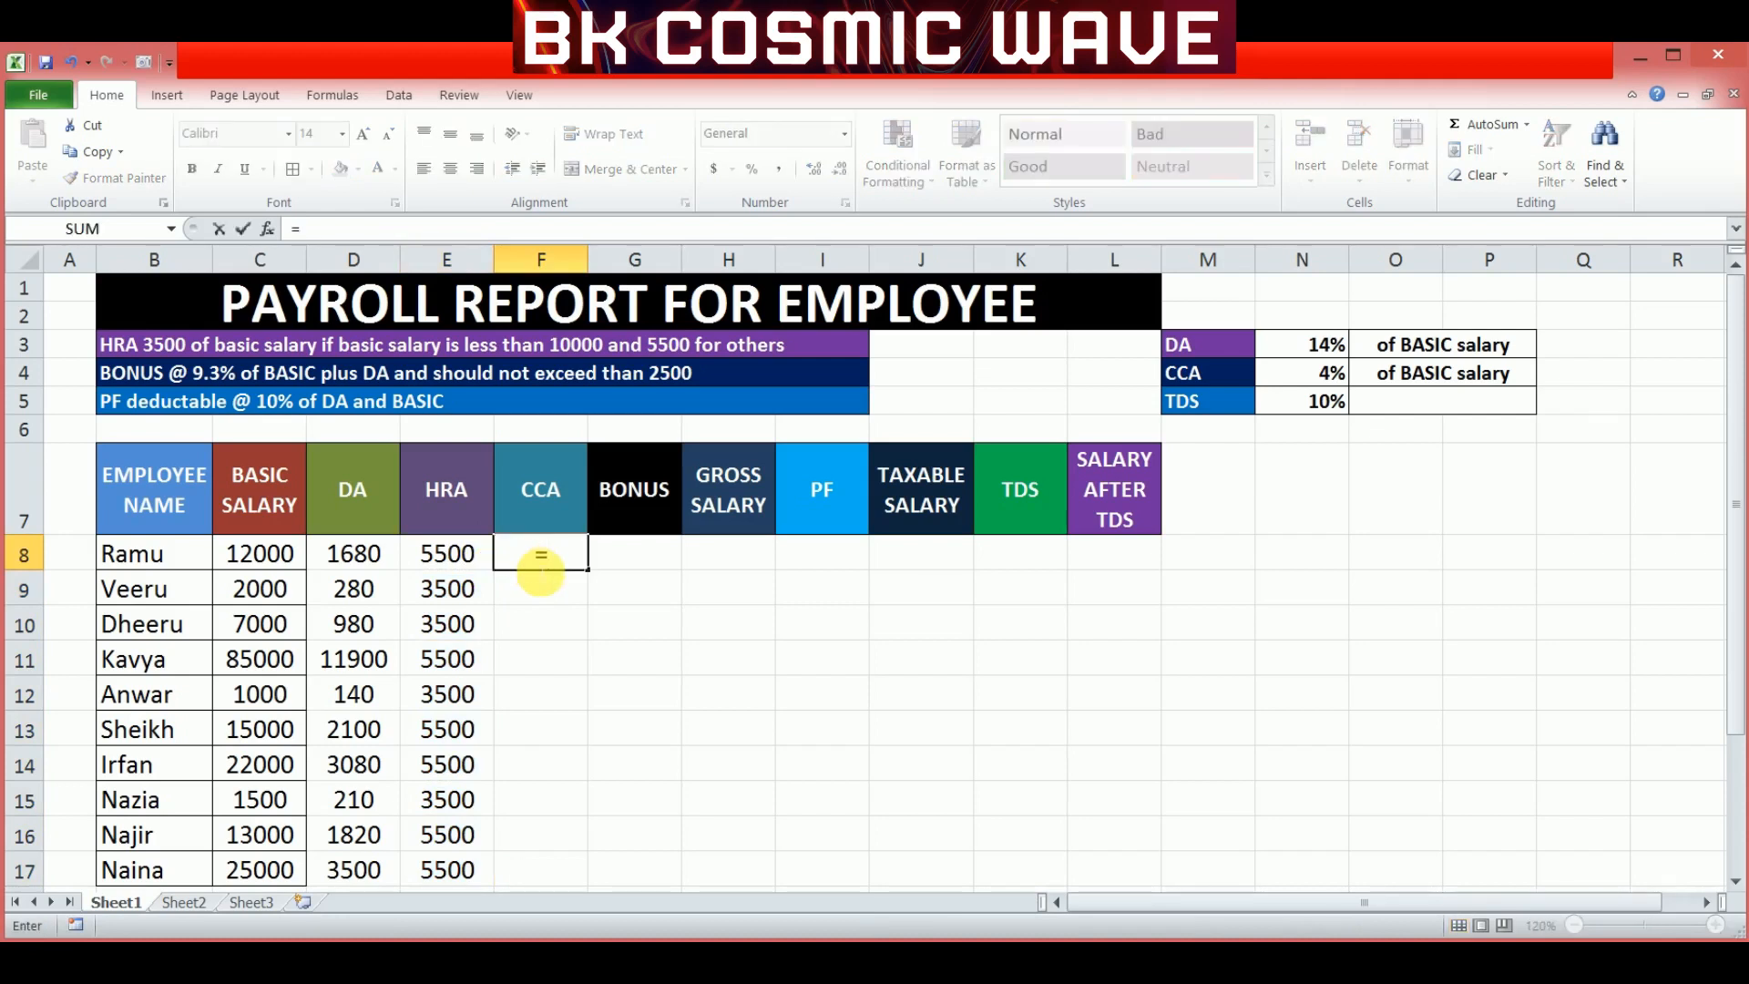
left_click(273, 561)
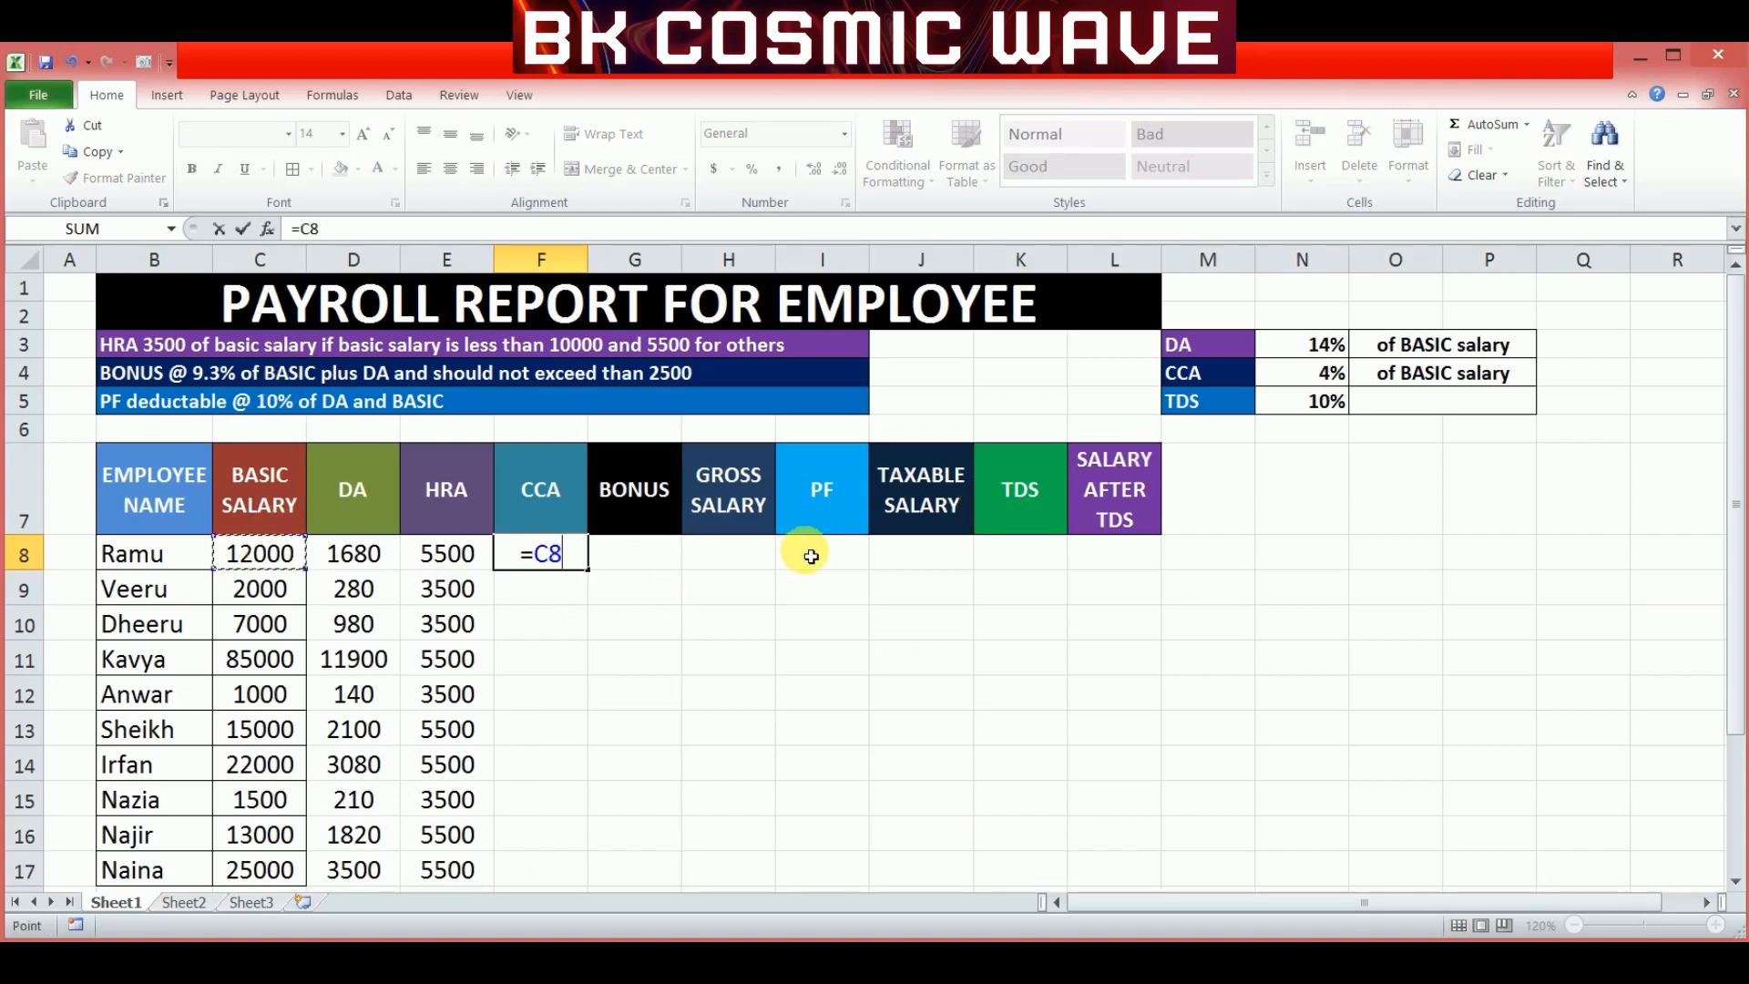
type("*")
left_click(1323, 408)
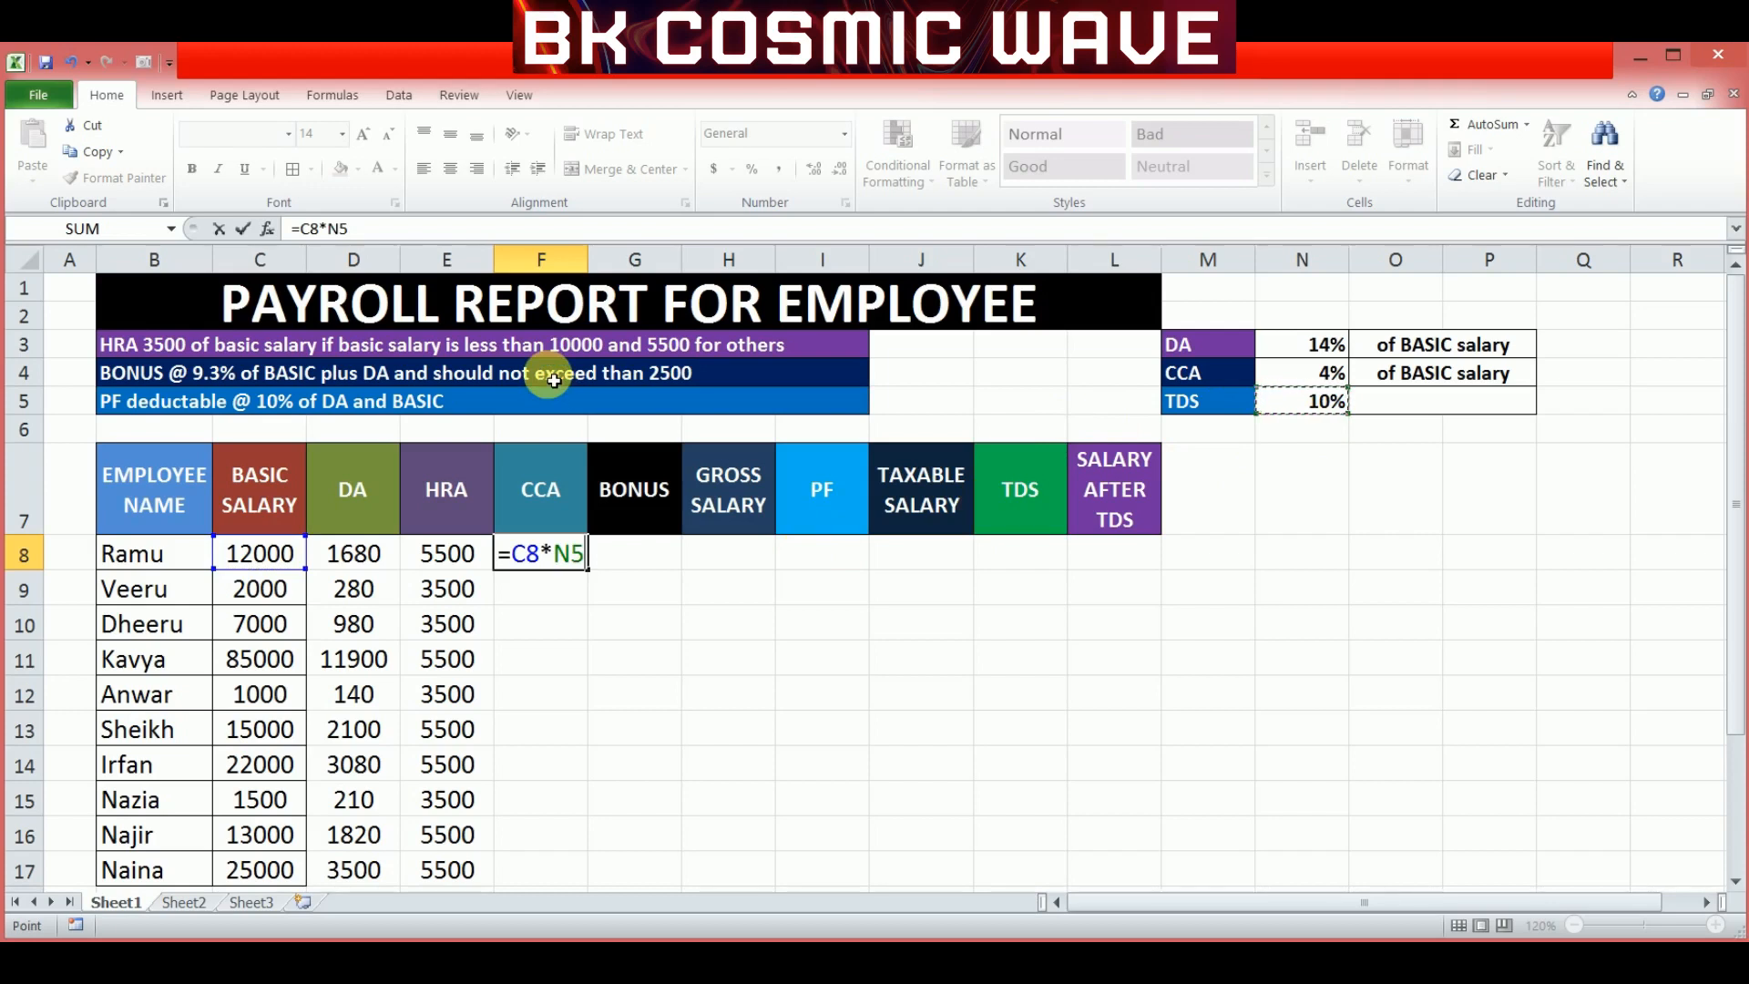
left_click(326, 228)
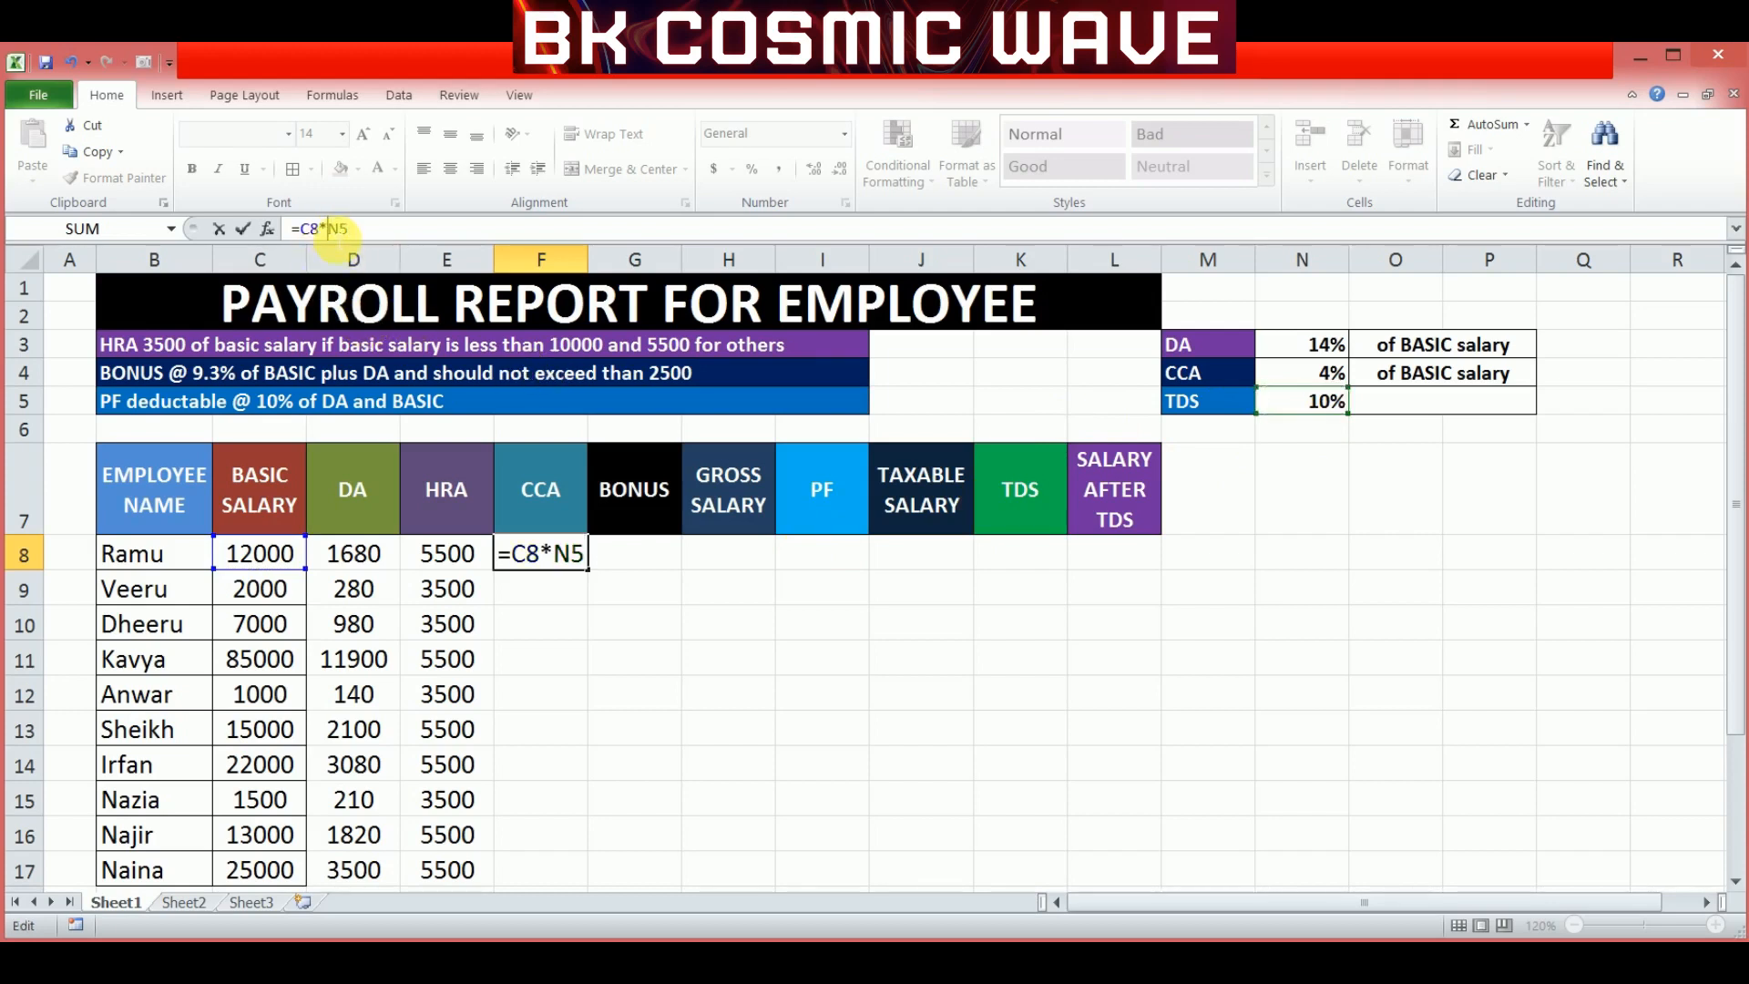
type("$N")
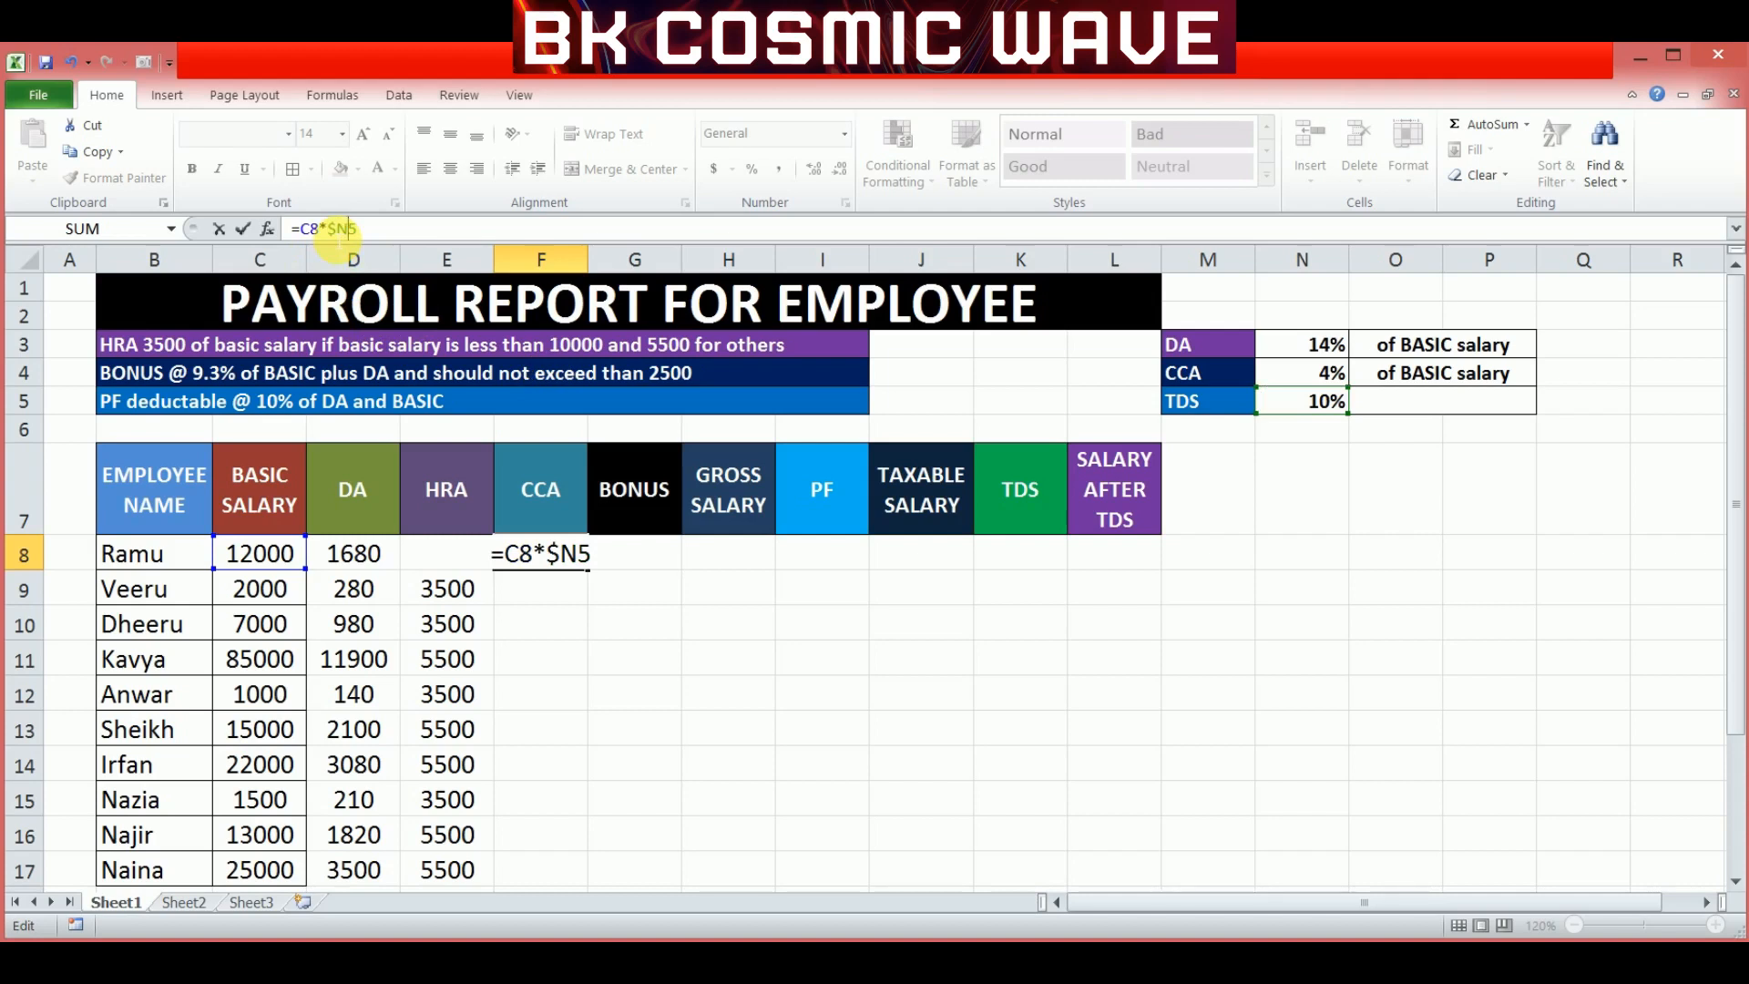
type("$")
key("Return")
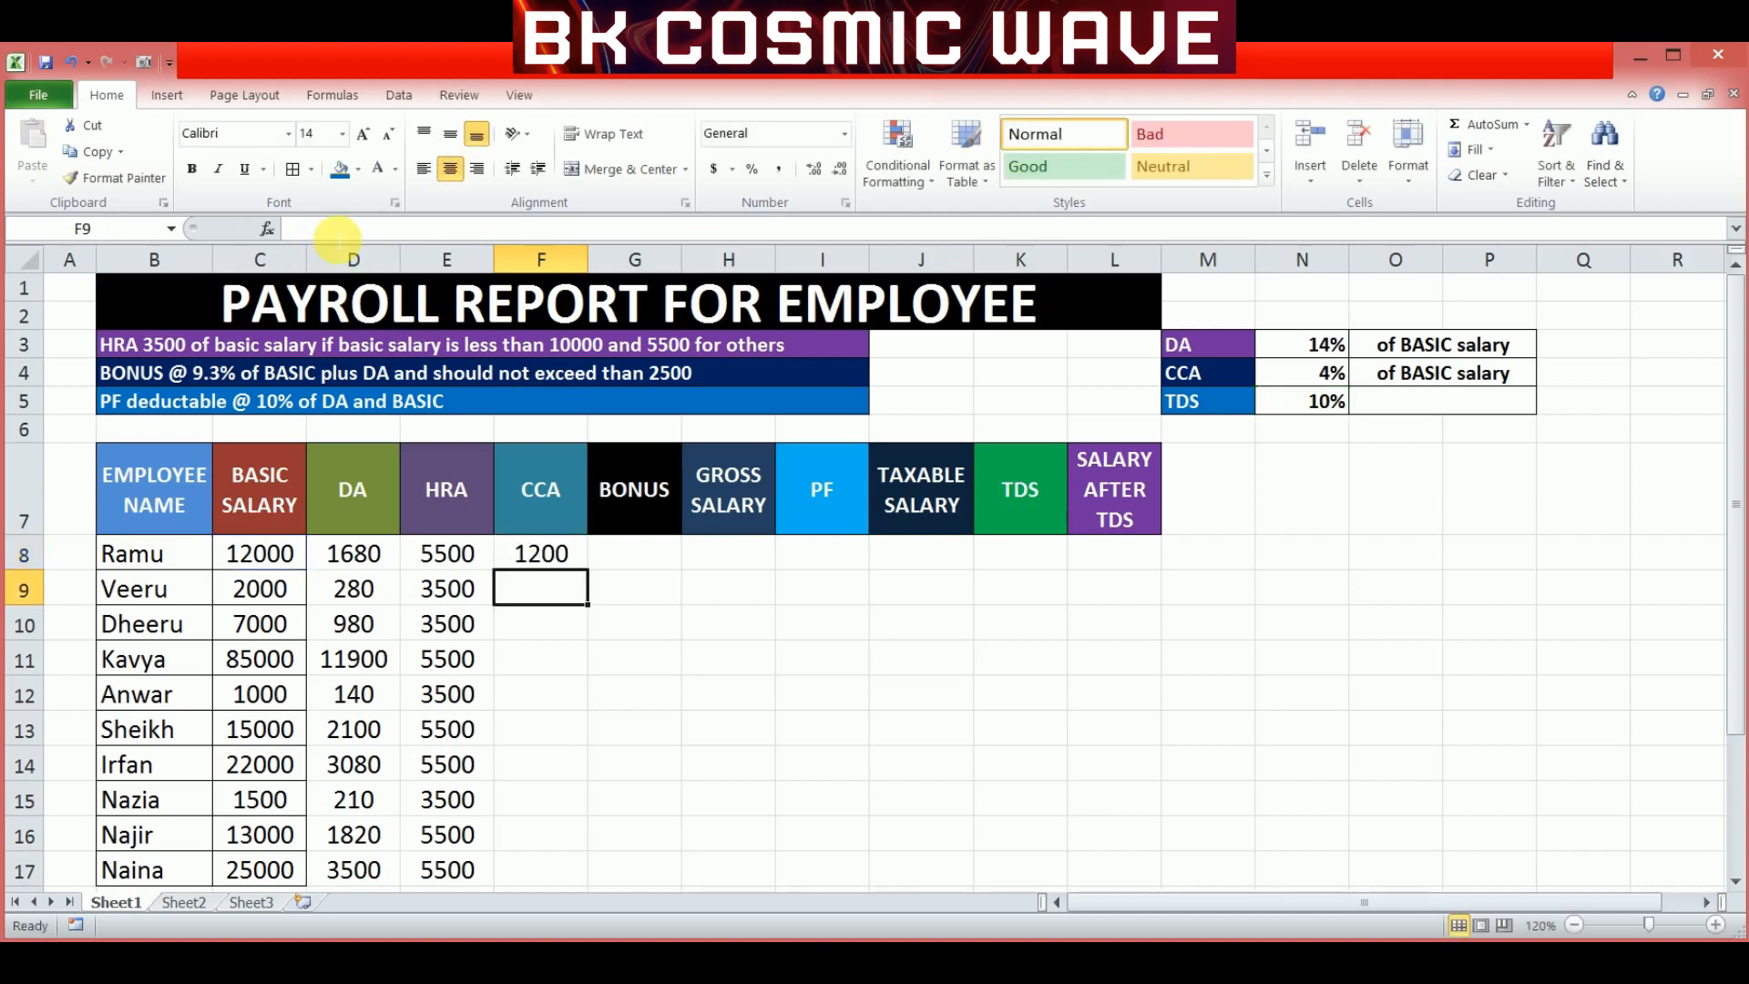
Fill the CCA formula from F8 down through F17 for all employees.
left_click(578, 557)
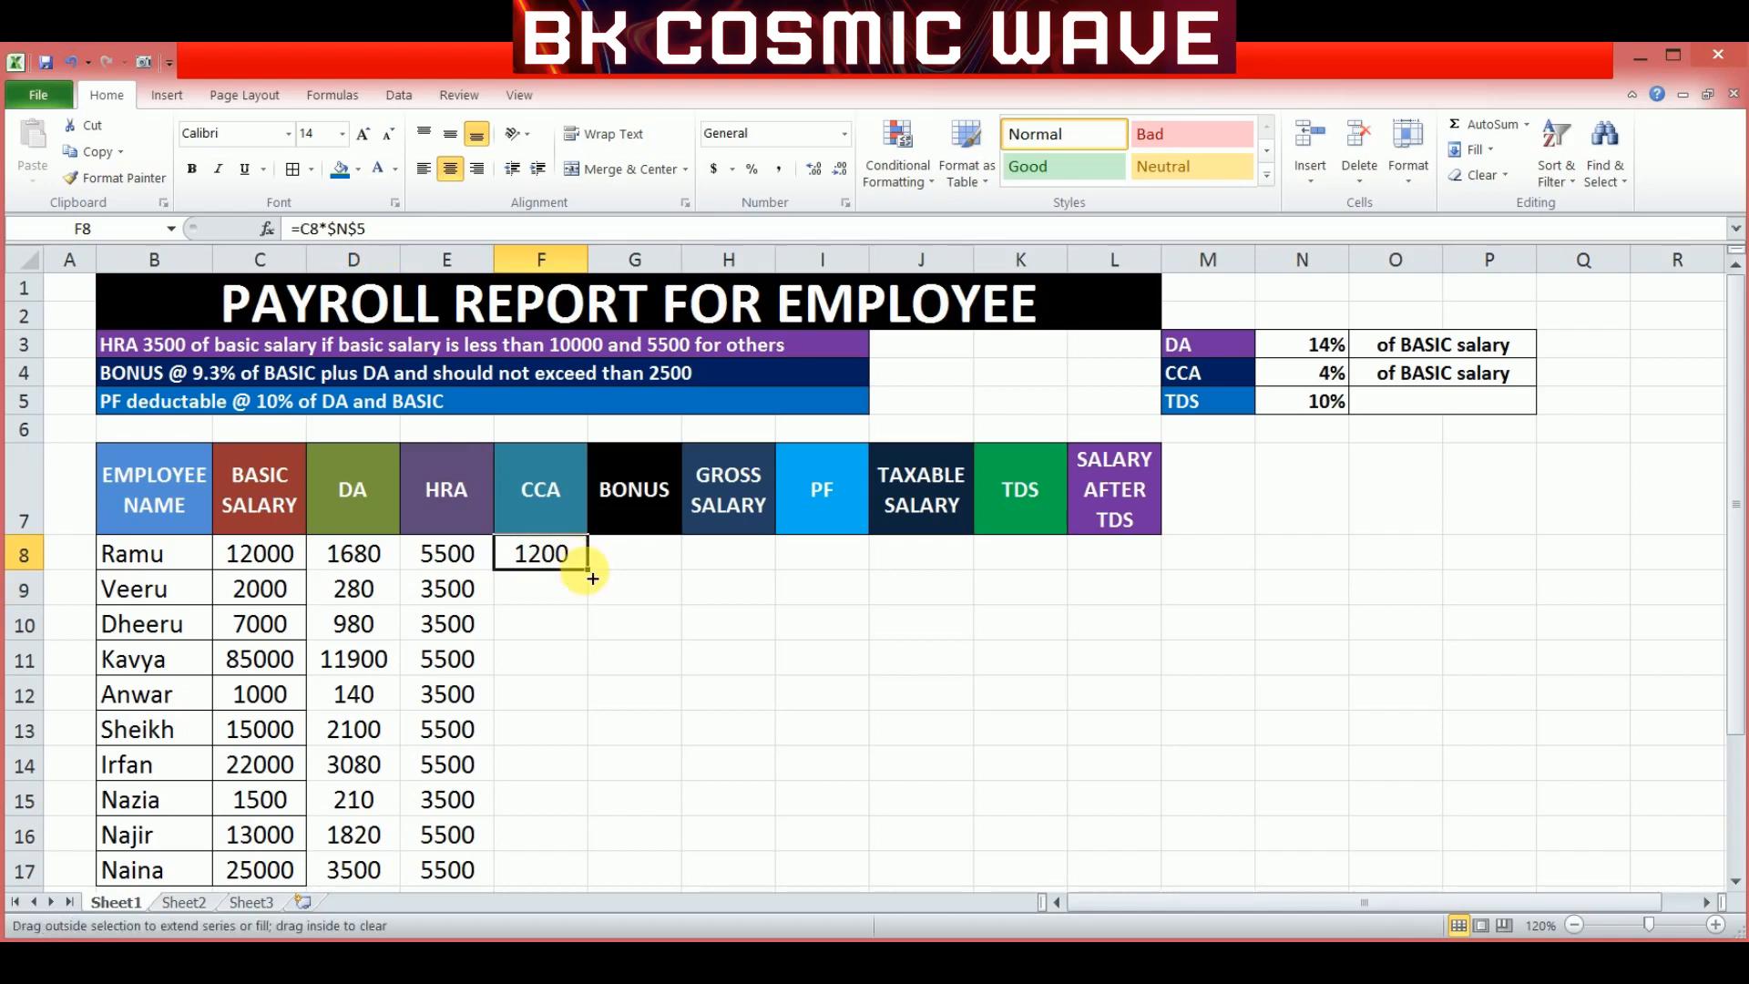
double_click(587, 568)
left_click(691, 584)
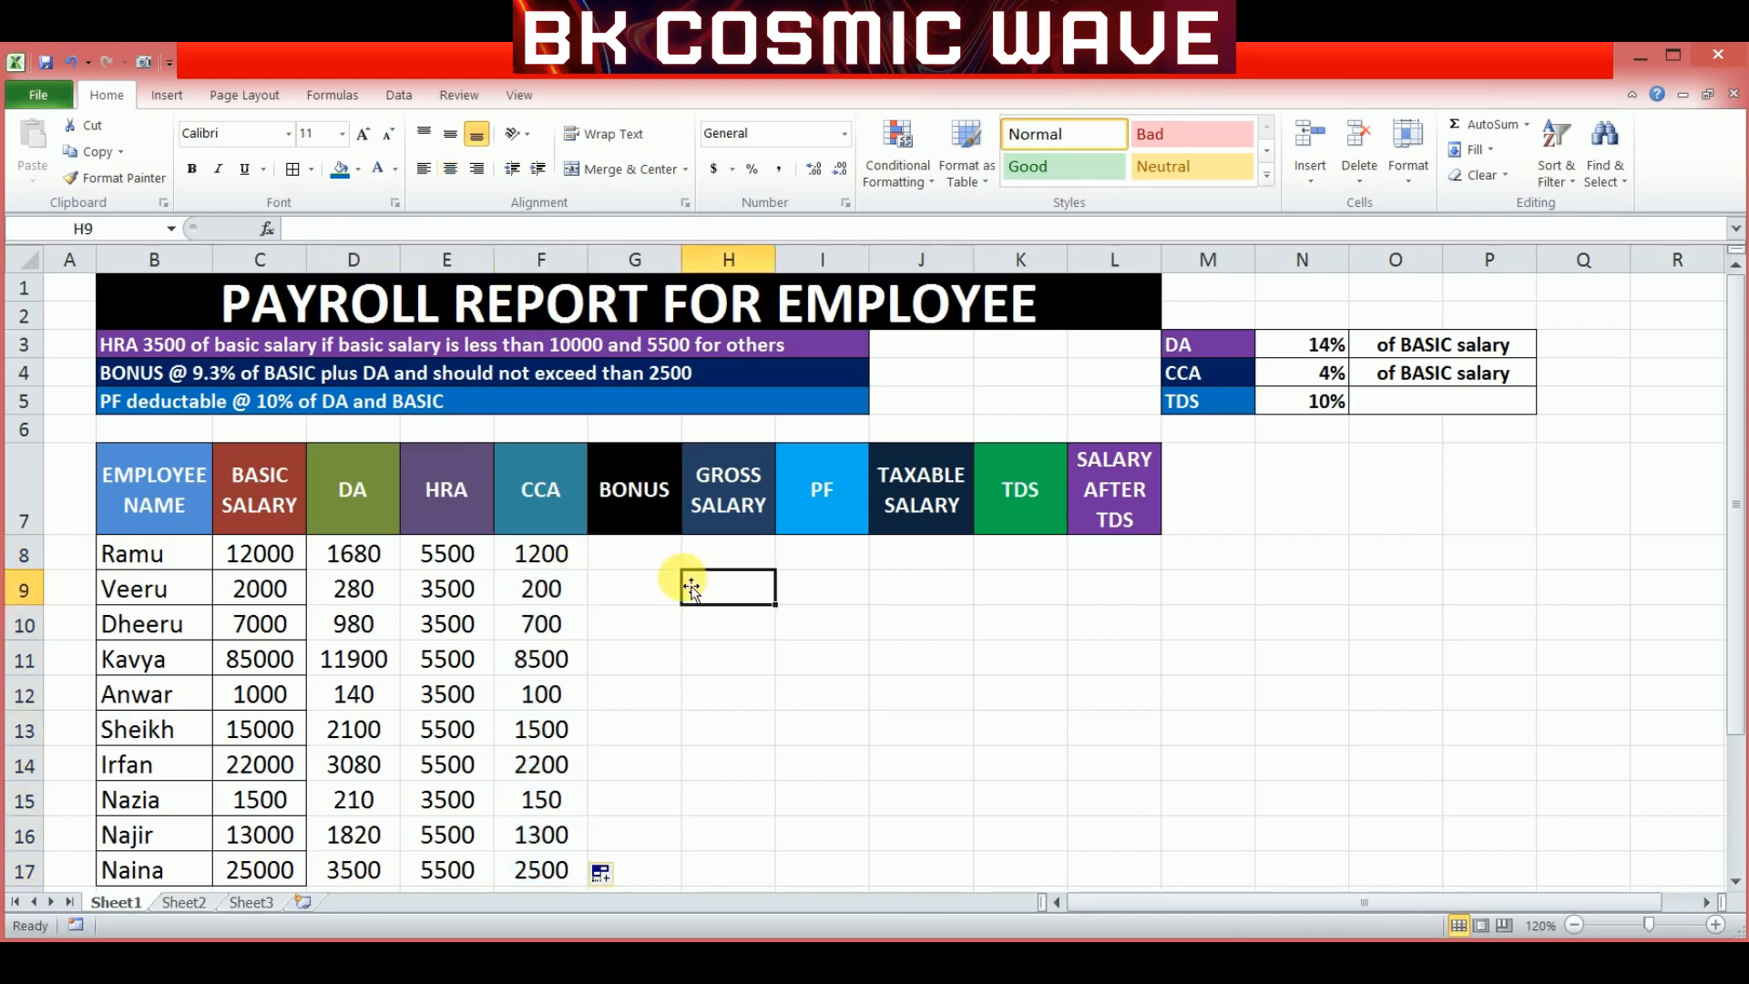
Begin the first employee's bonus formula in G8 with an IF function testing (C8+D8)*9.3%>2500.
left_click(623, 568)
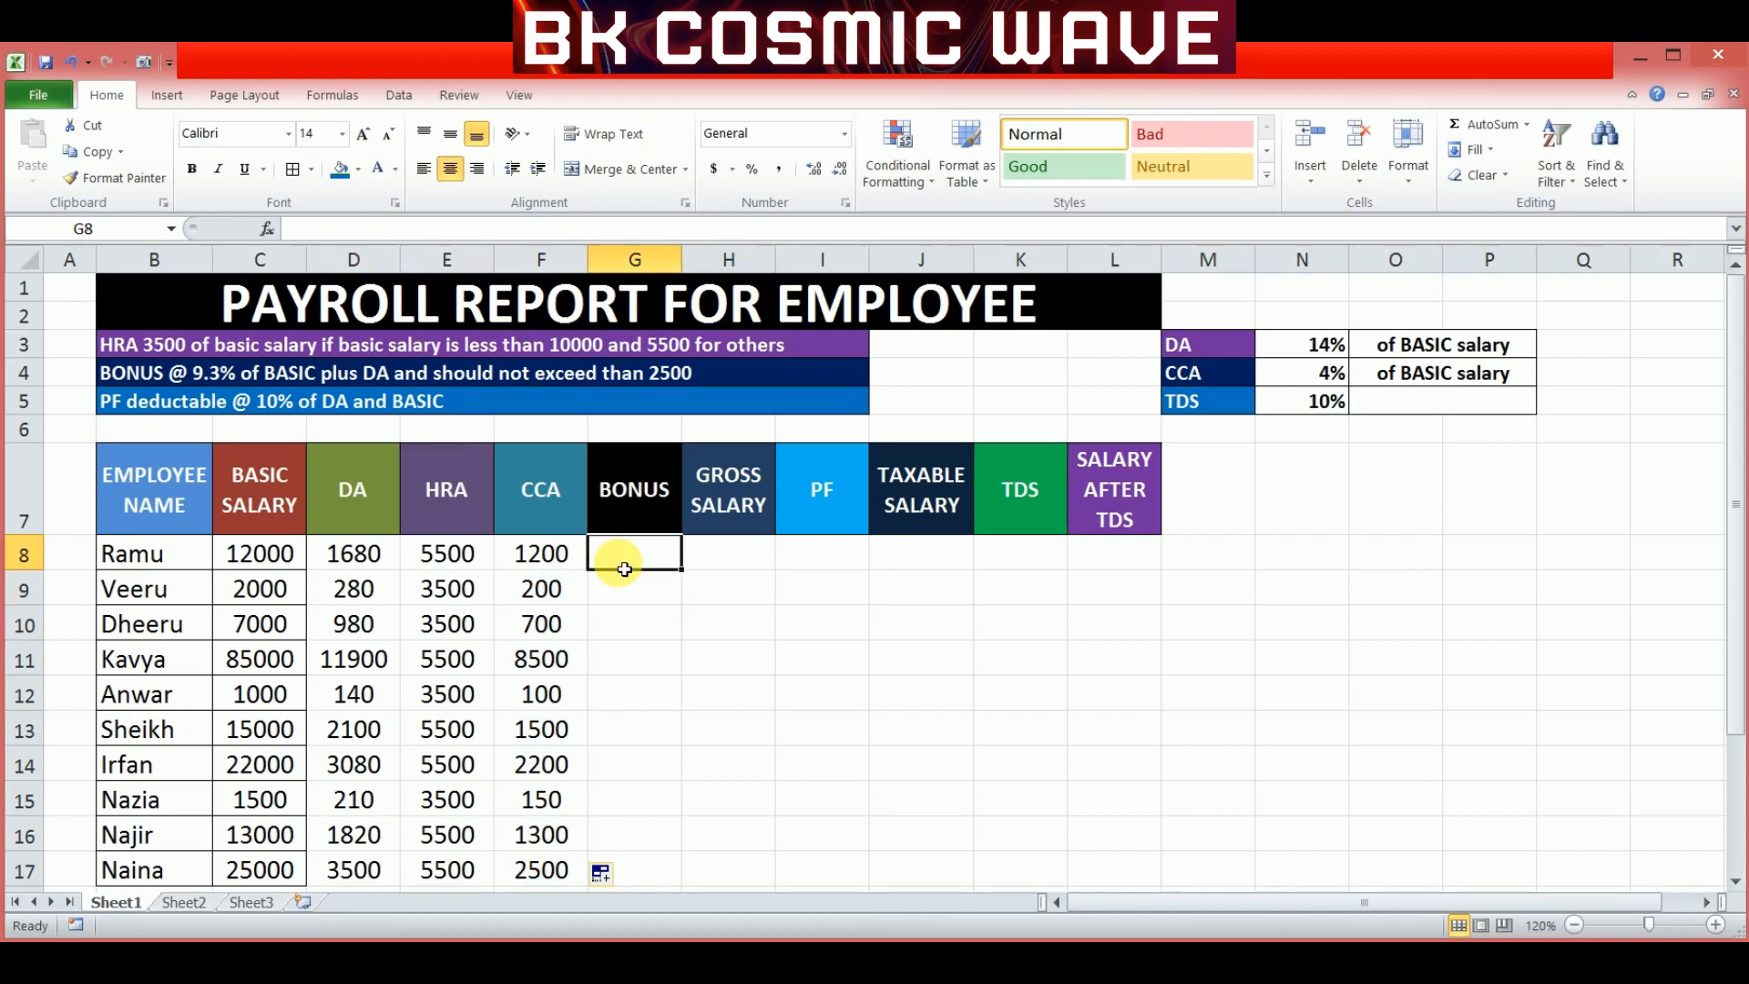
type("=")
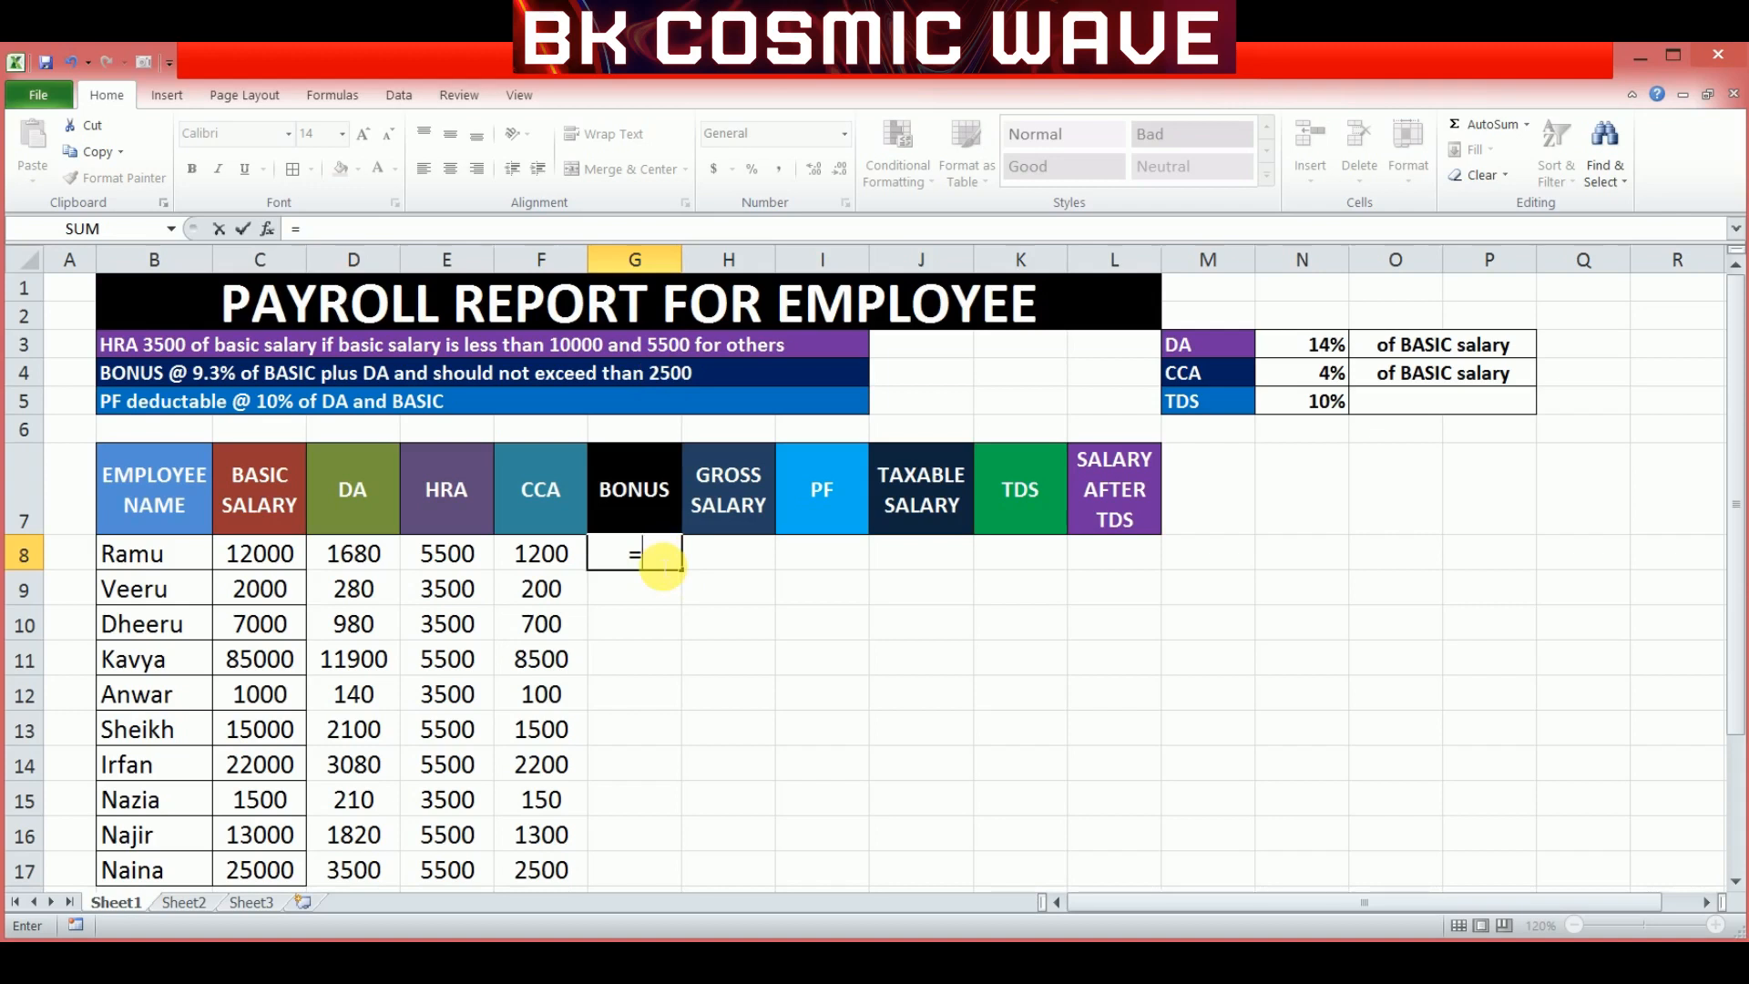
type("if")
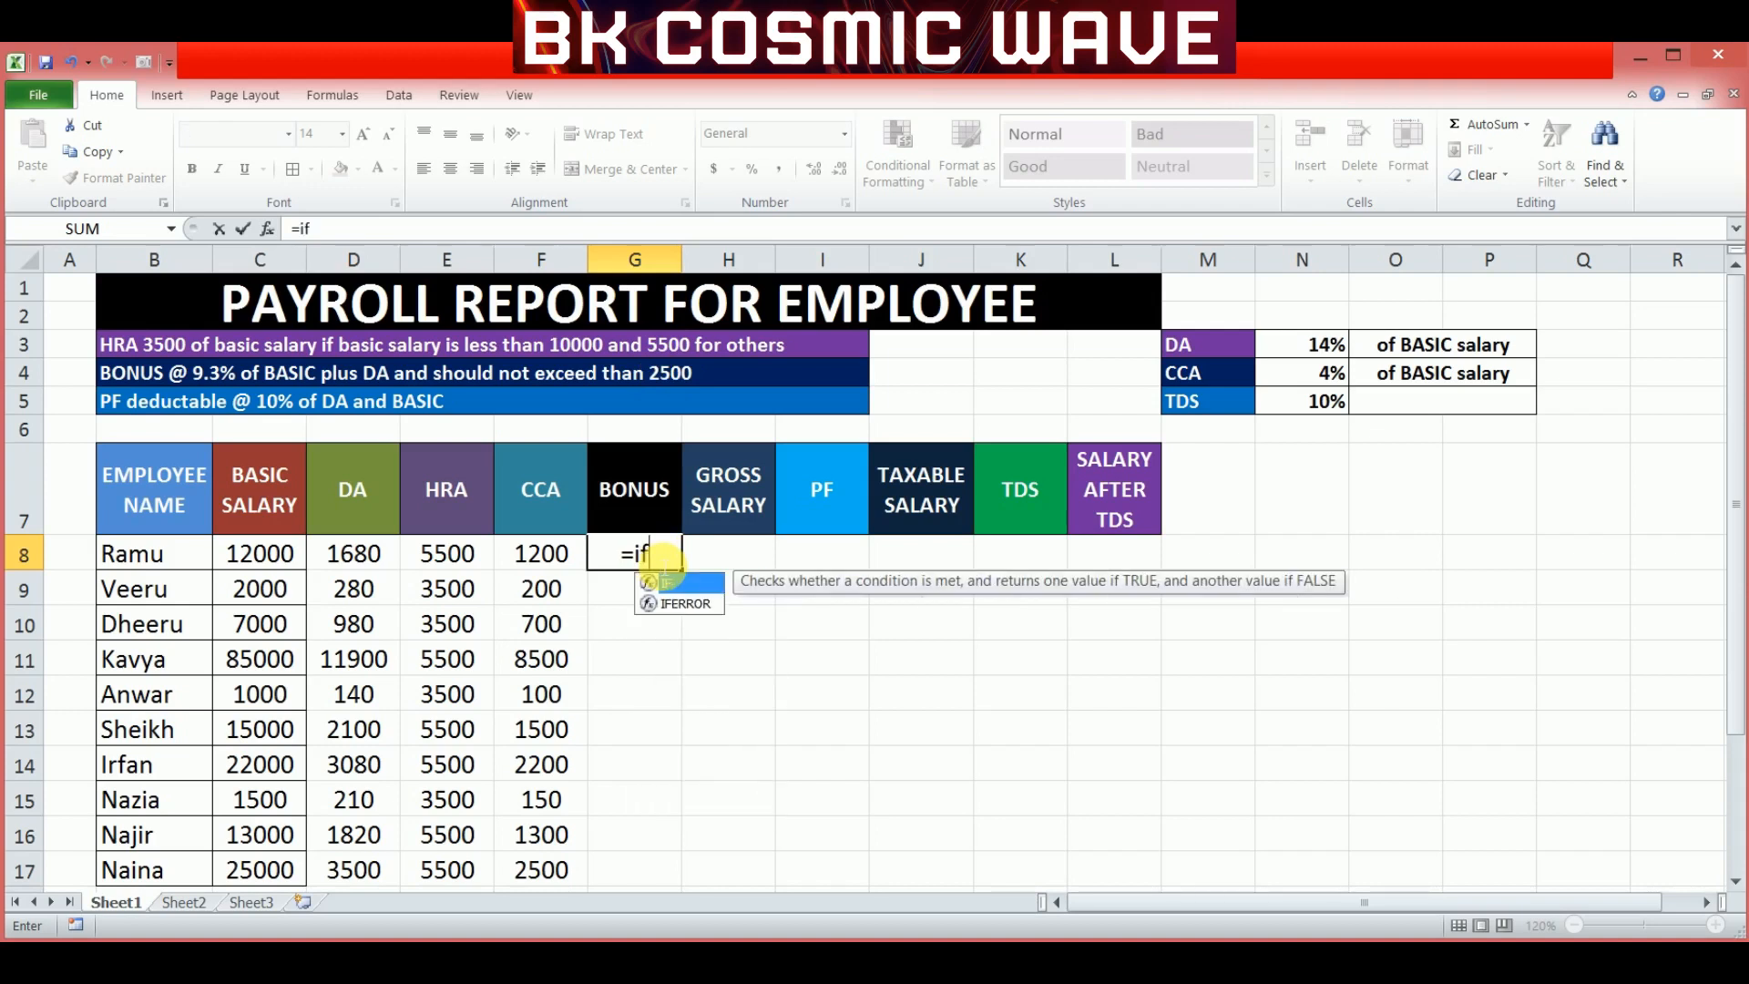
type("(")
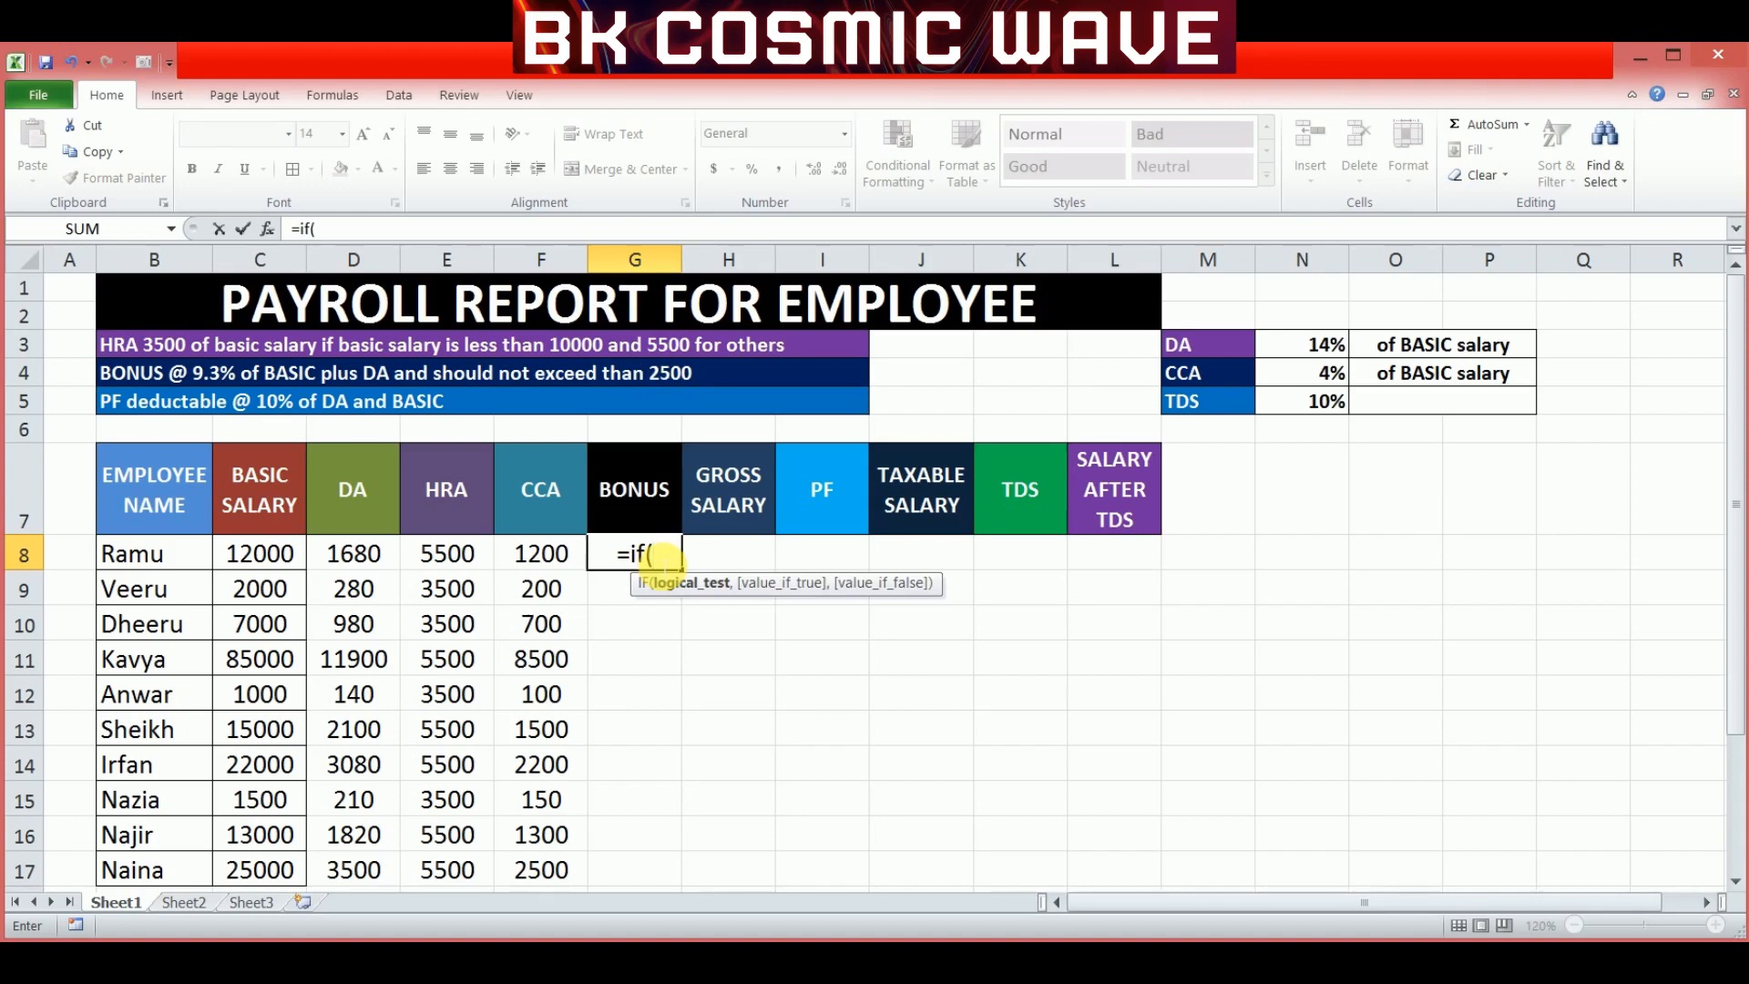
type("(")
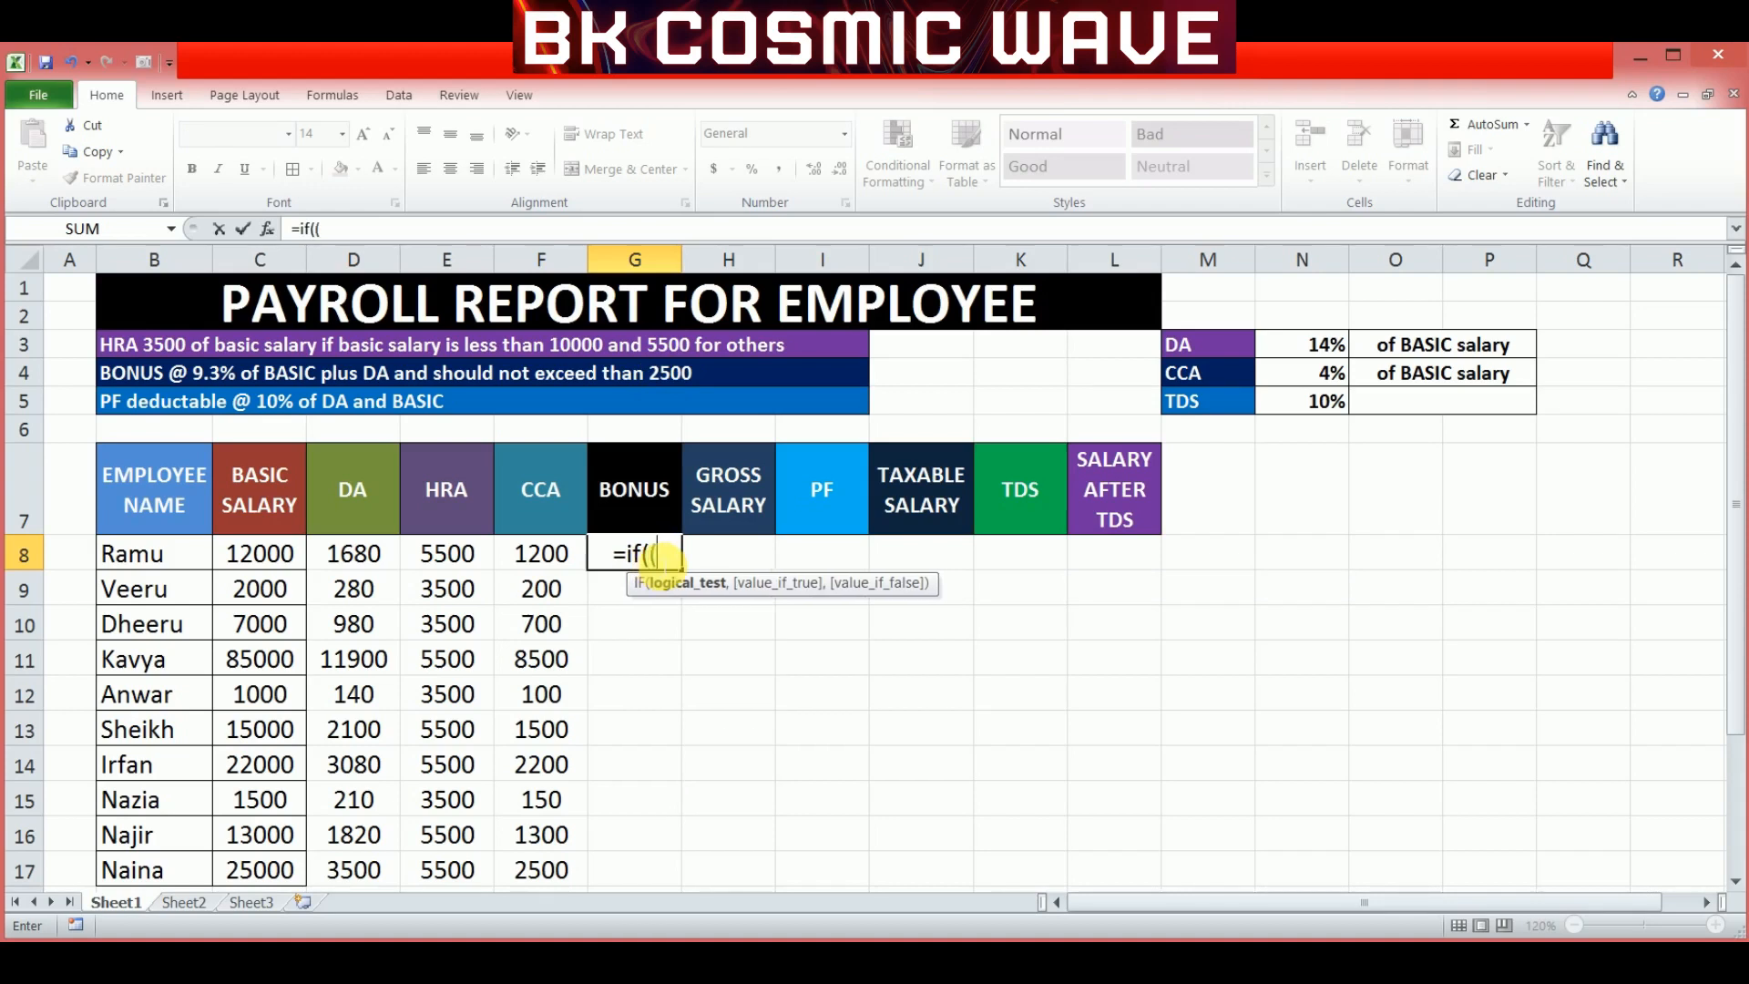
left_click(295, 569)
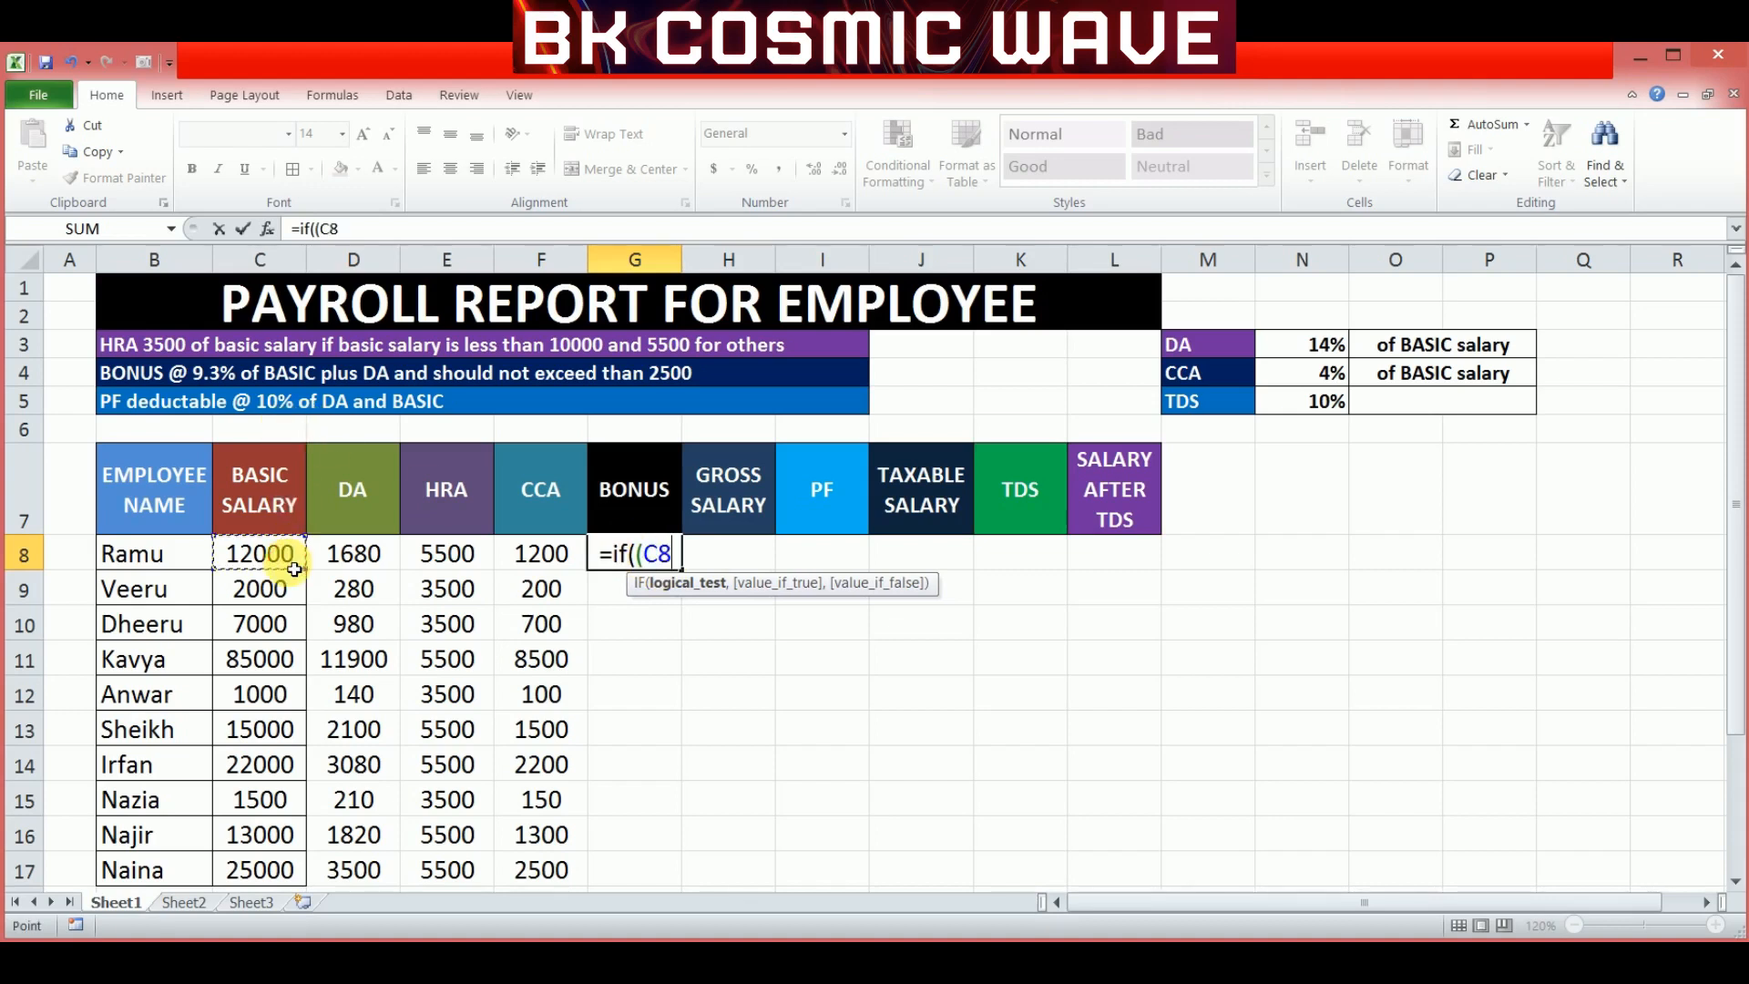
type("+")
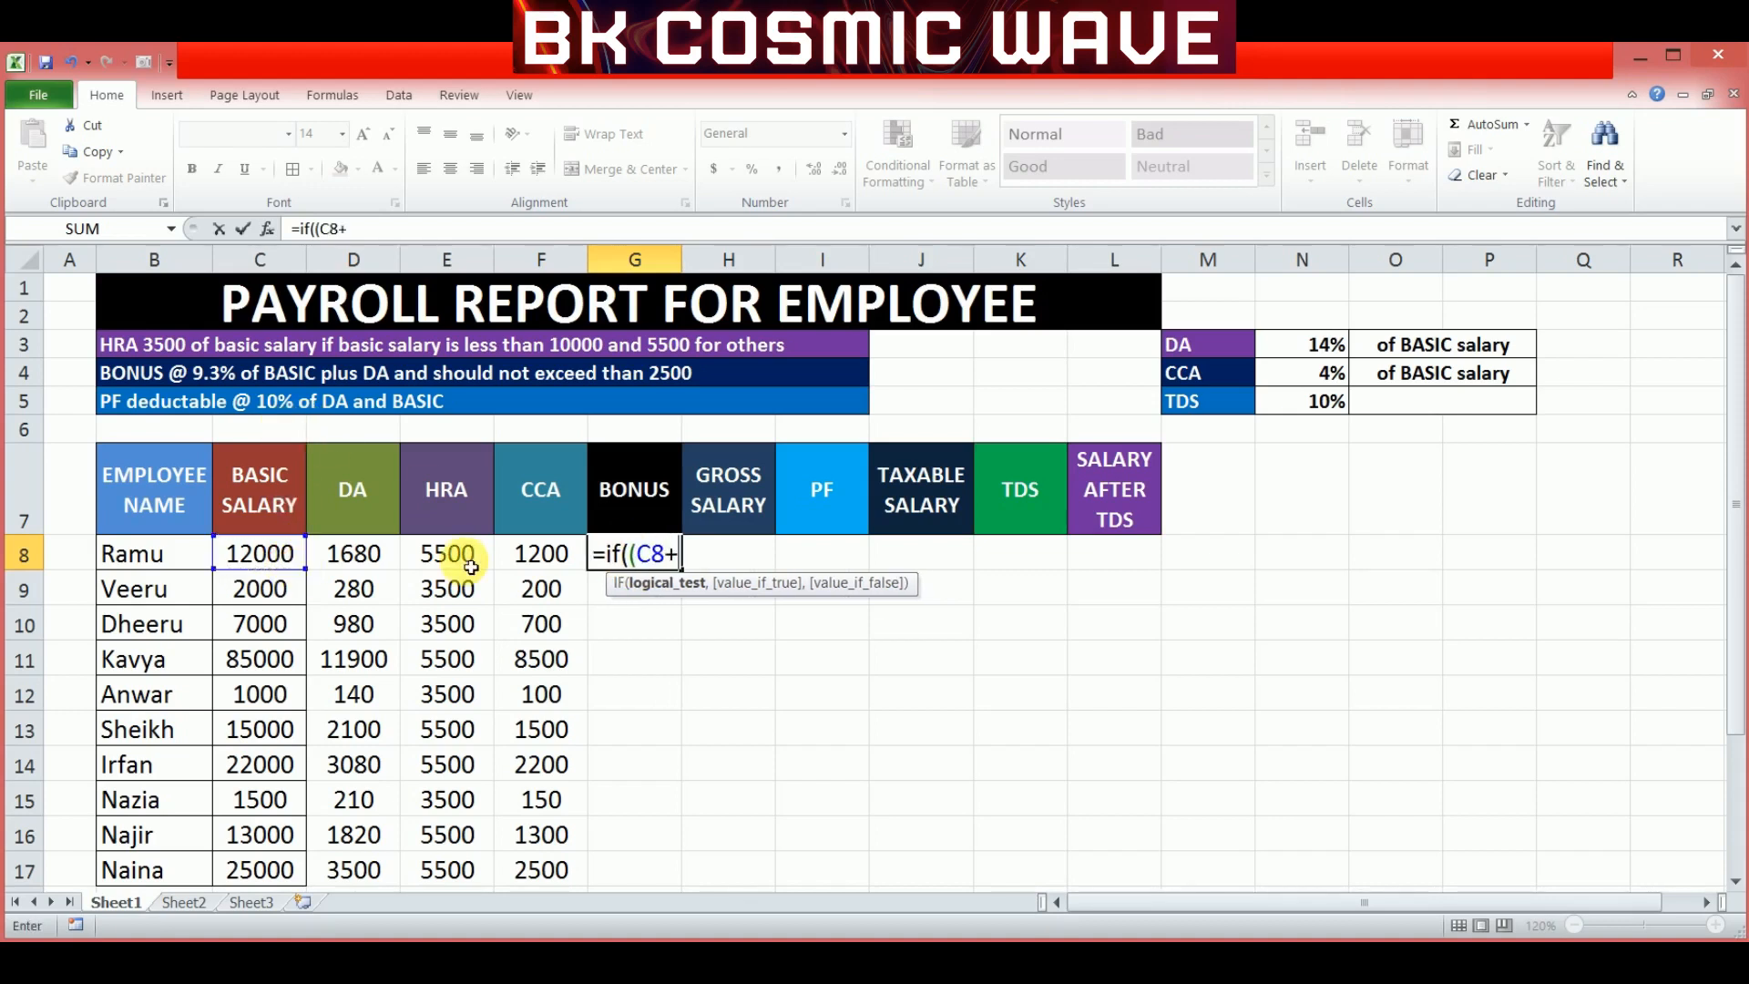
left_click(377, 560)
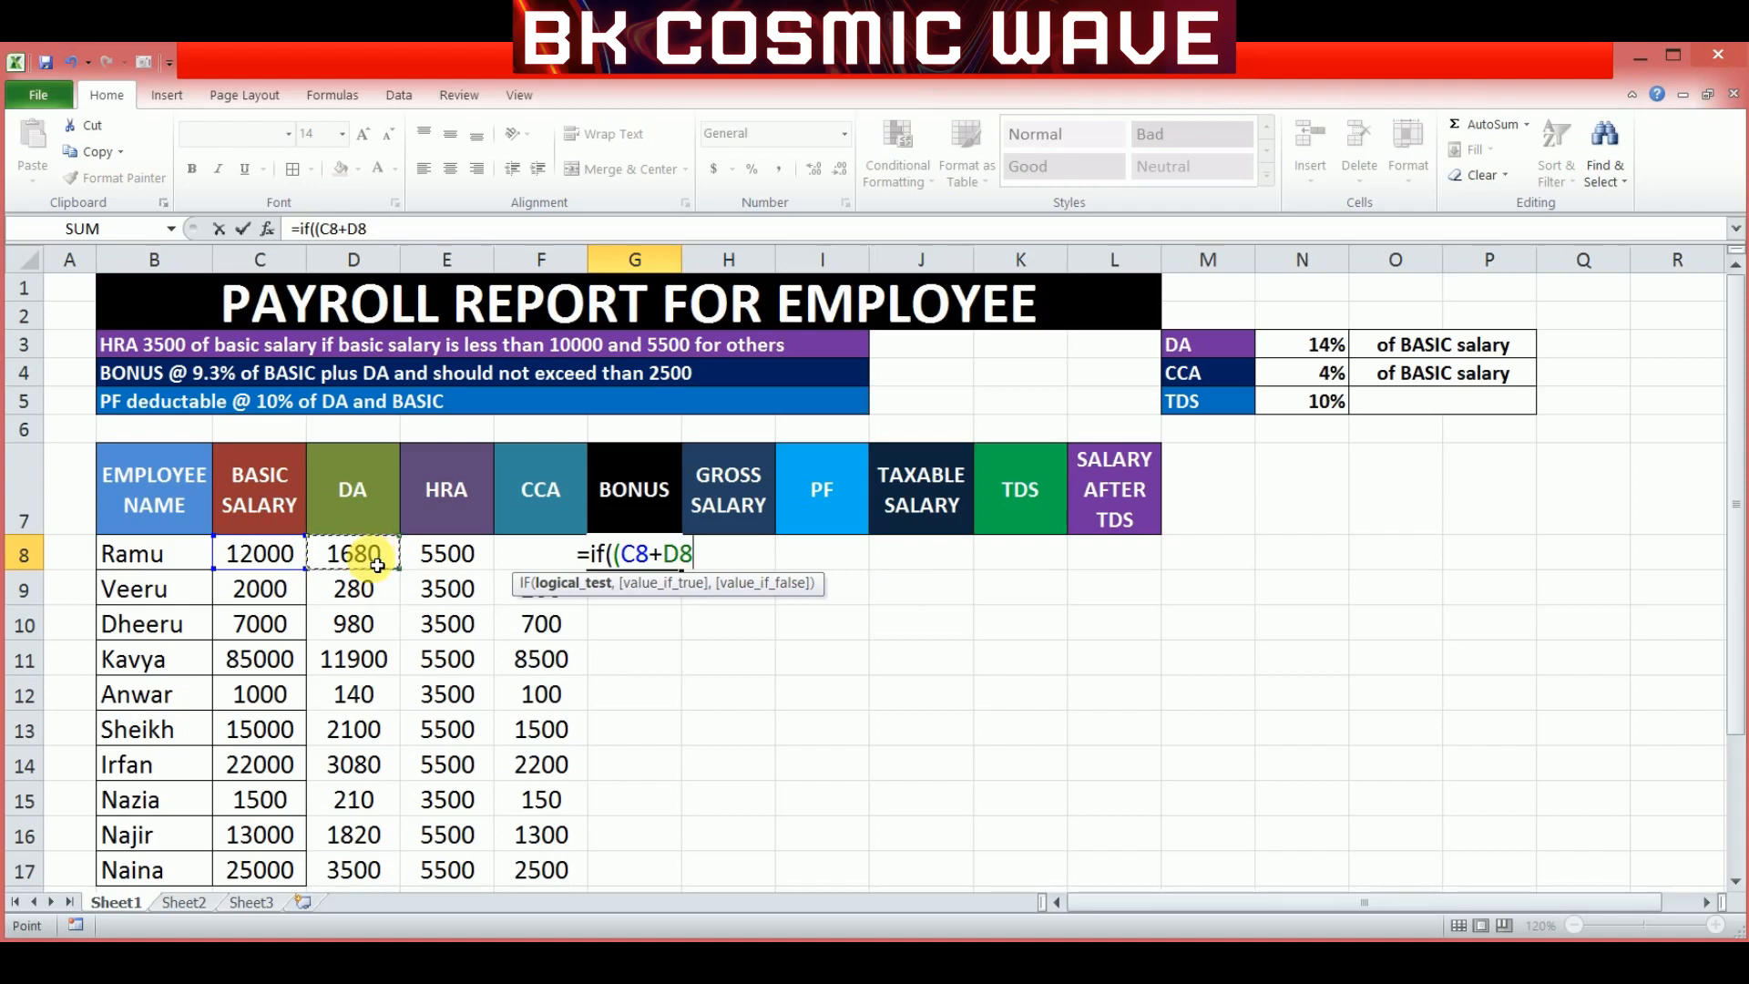
type(")*")
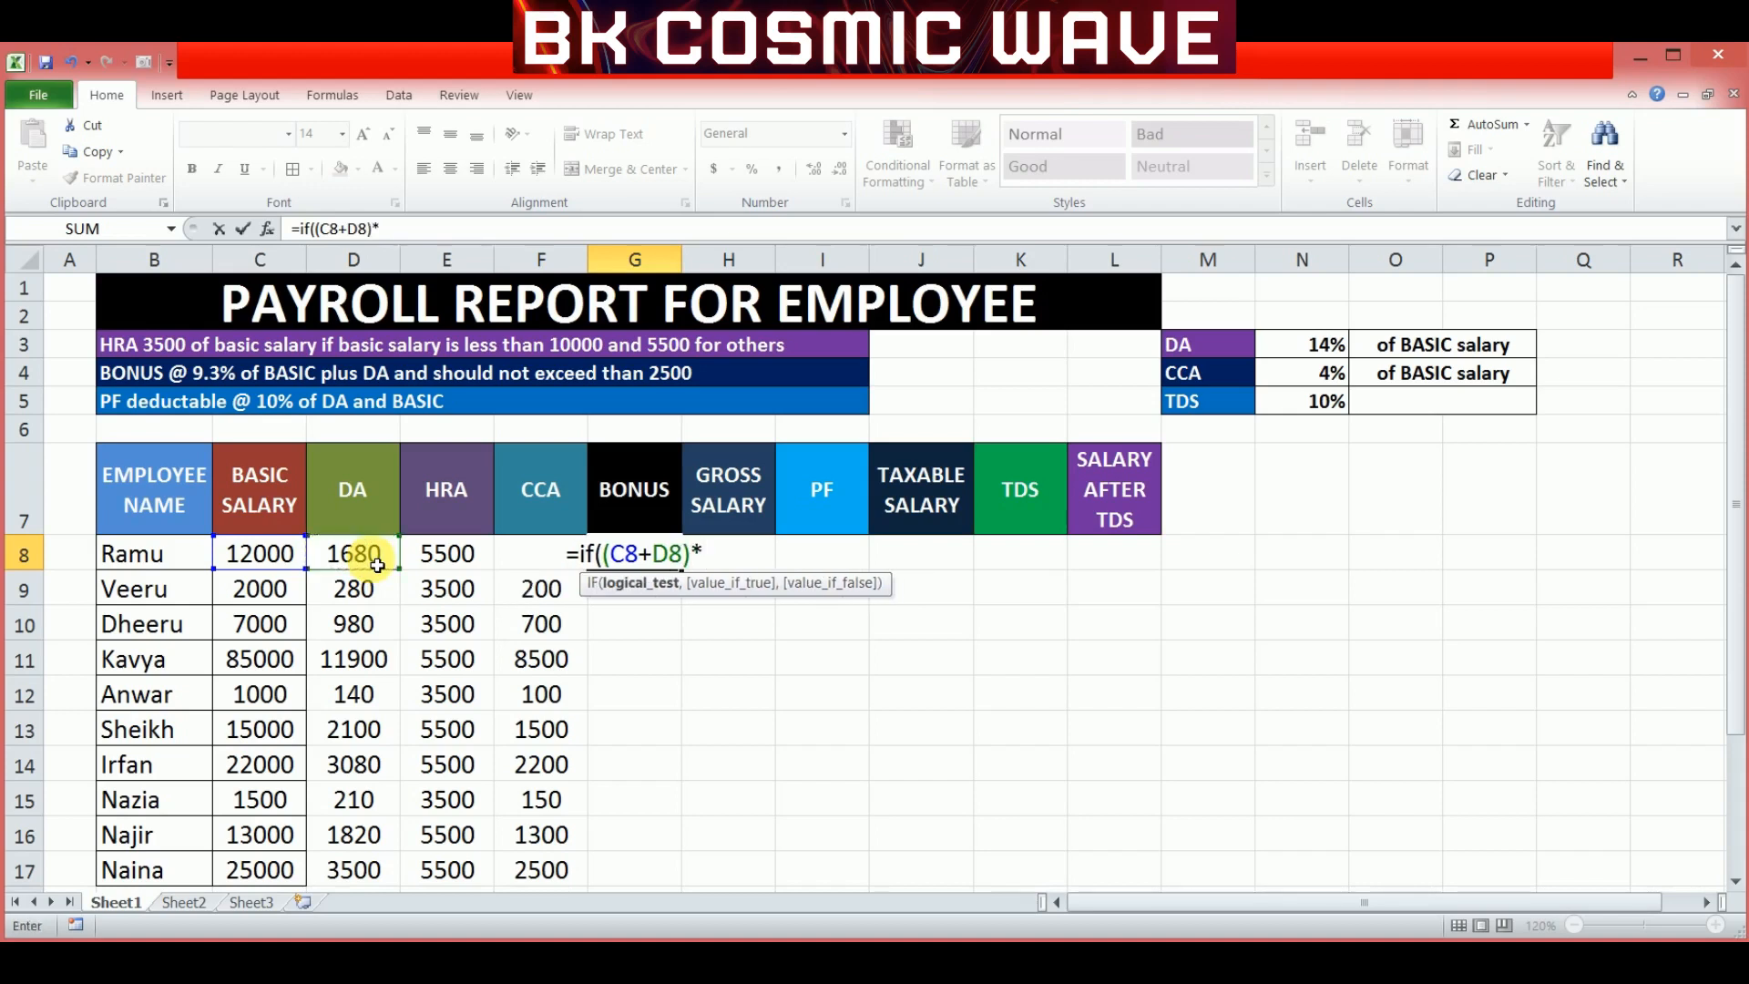
type("9.3")
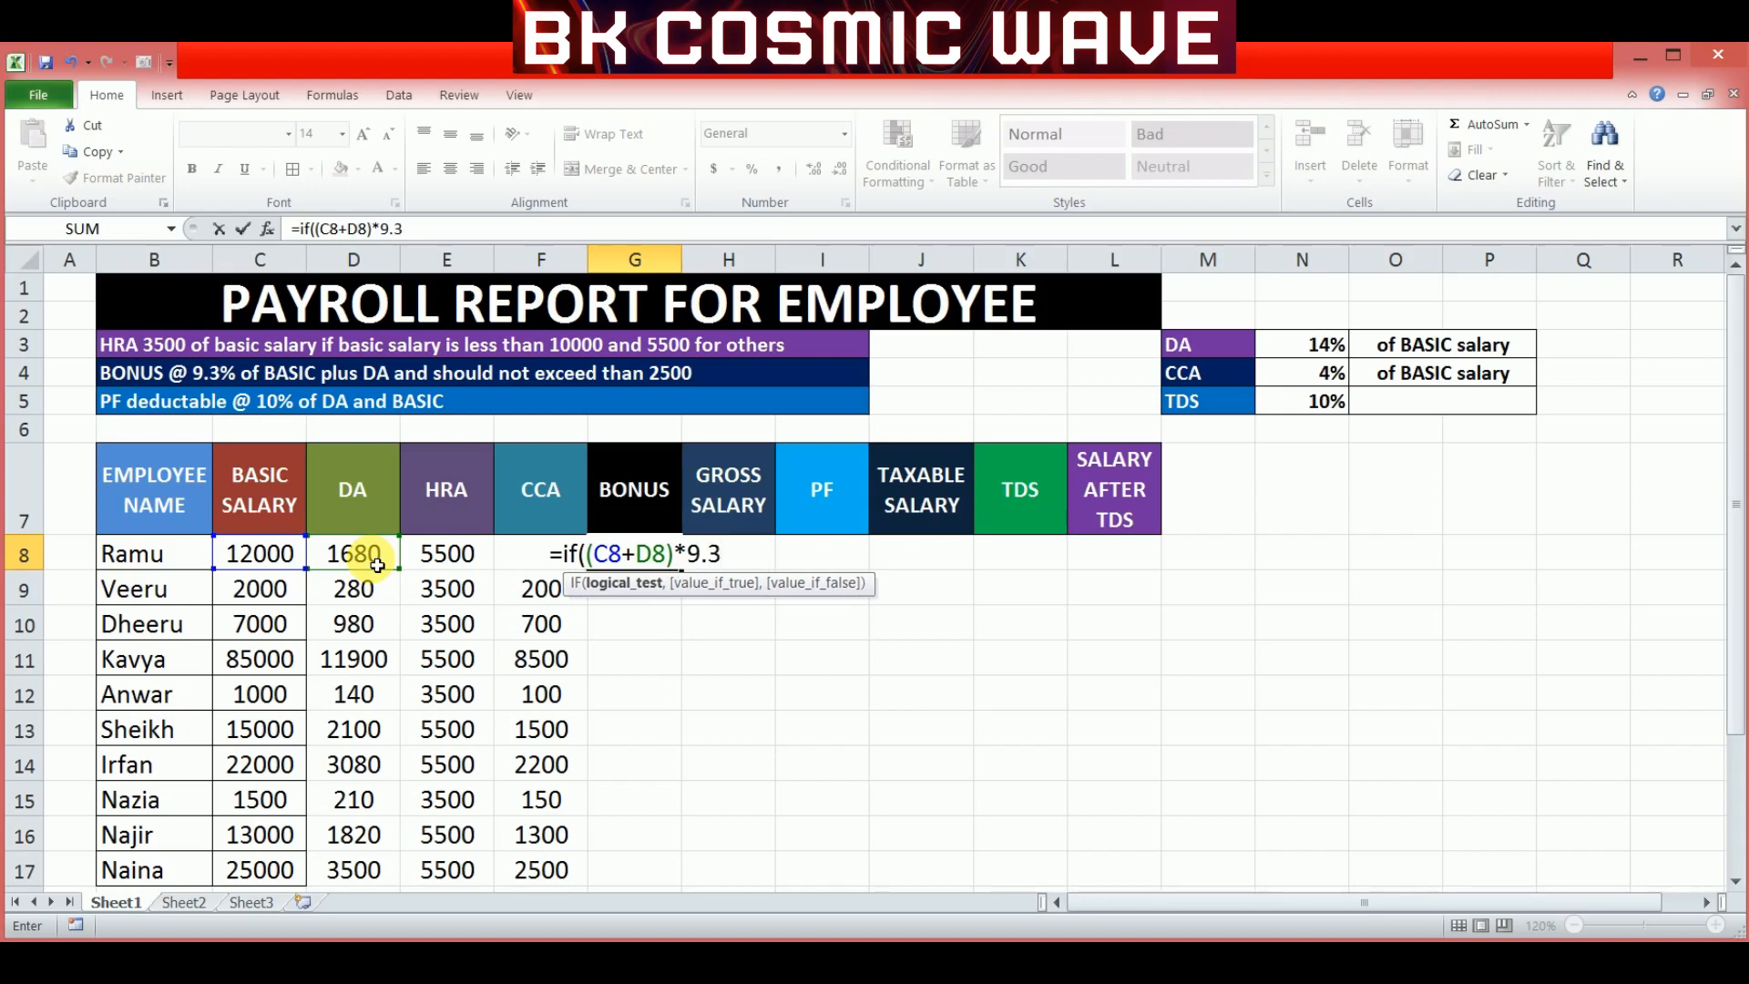
type("%")
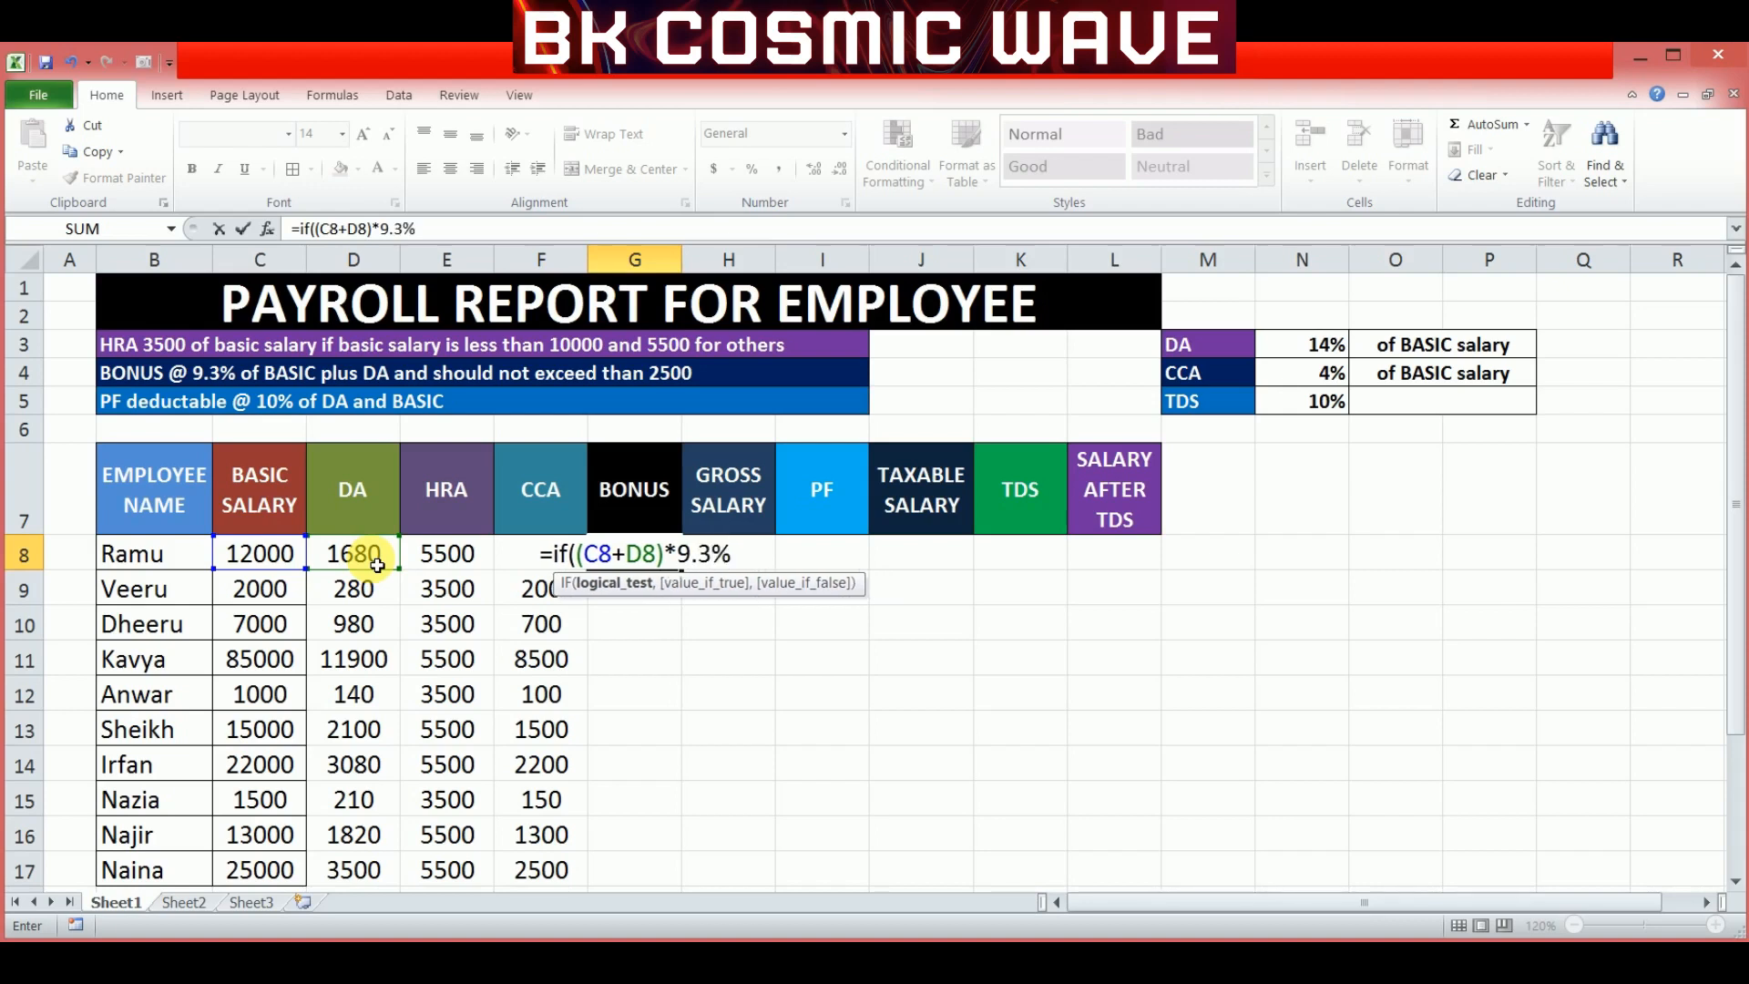
type(">")
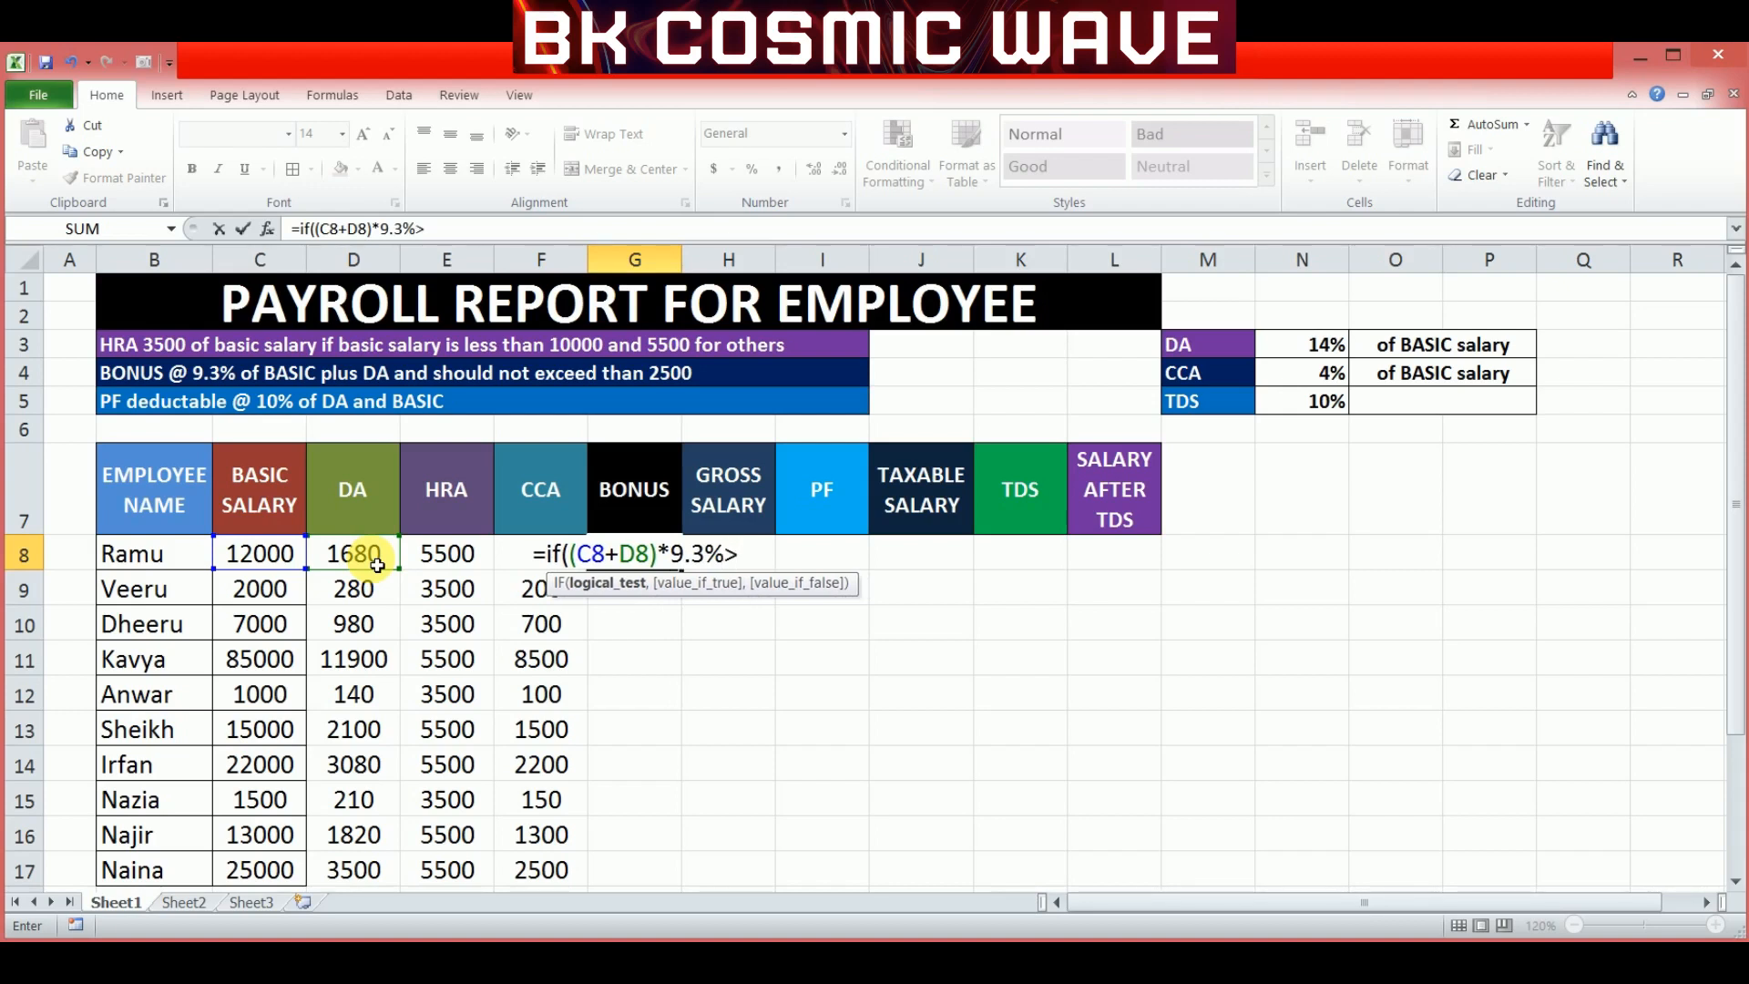
type("25")
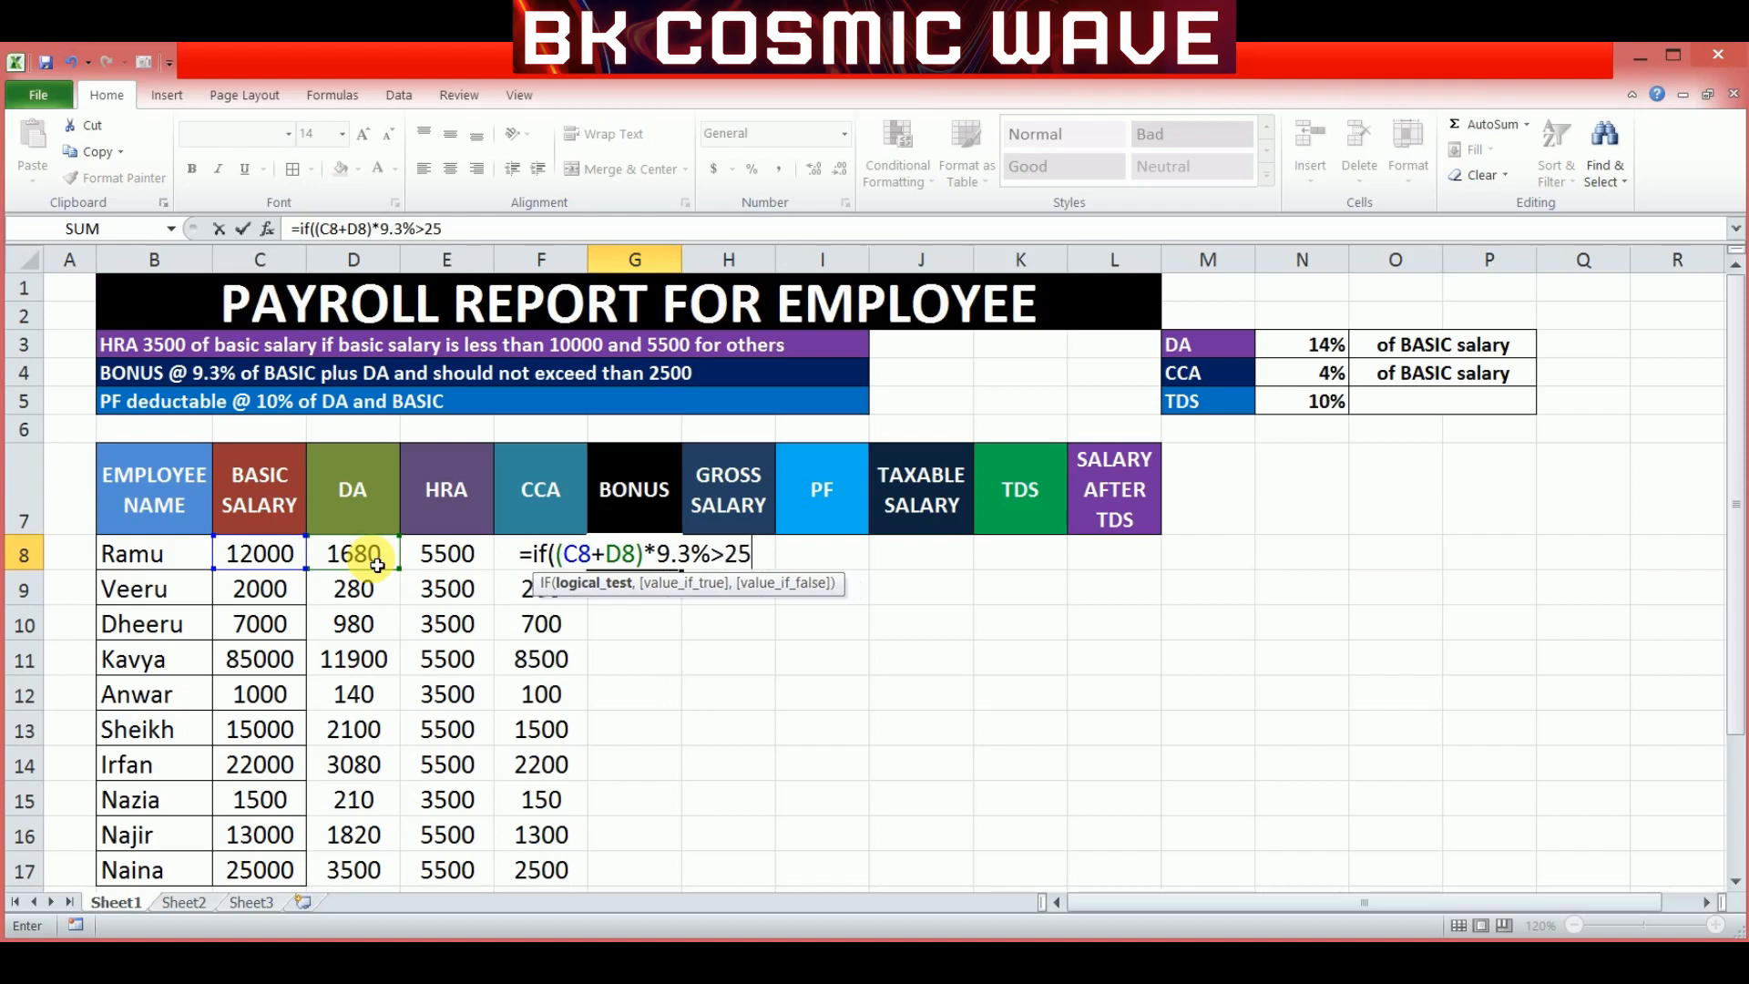
type("00")
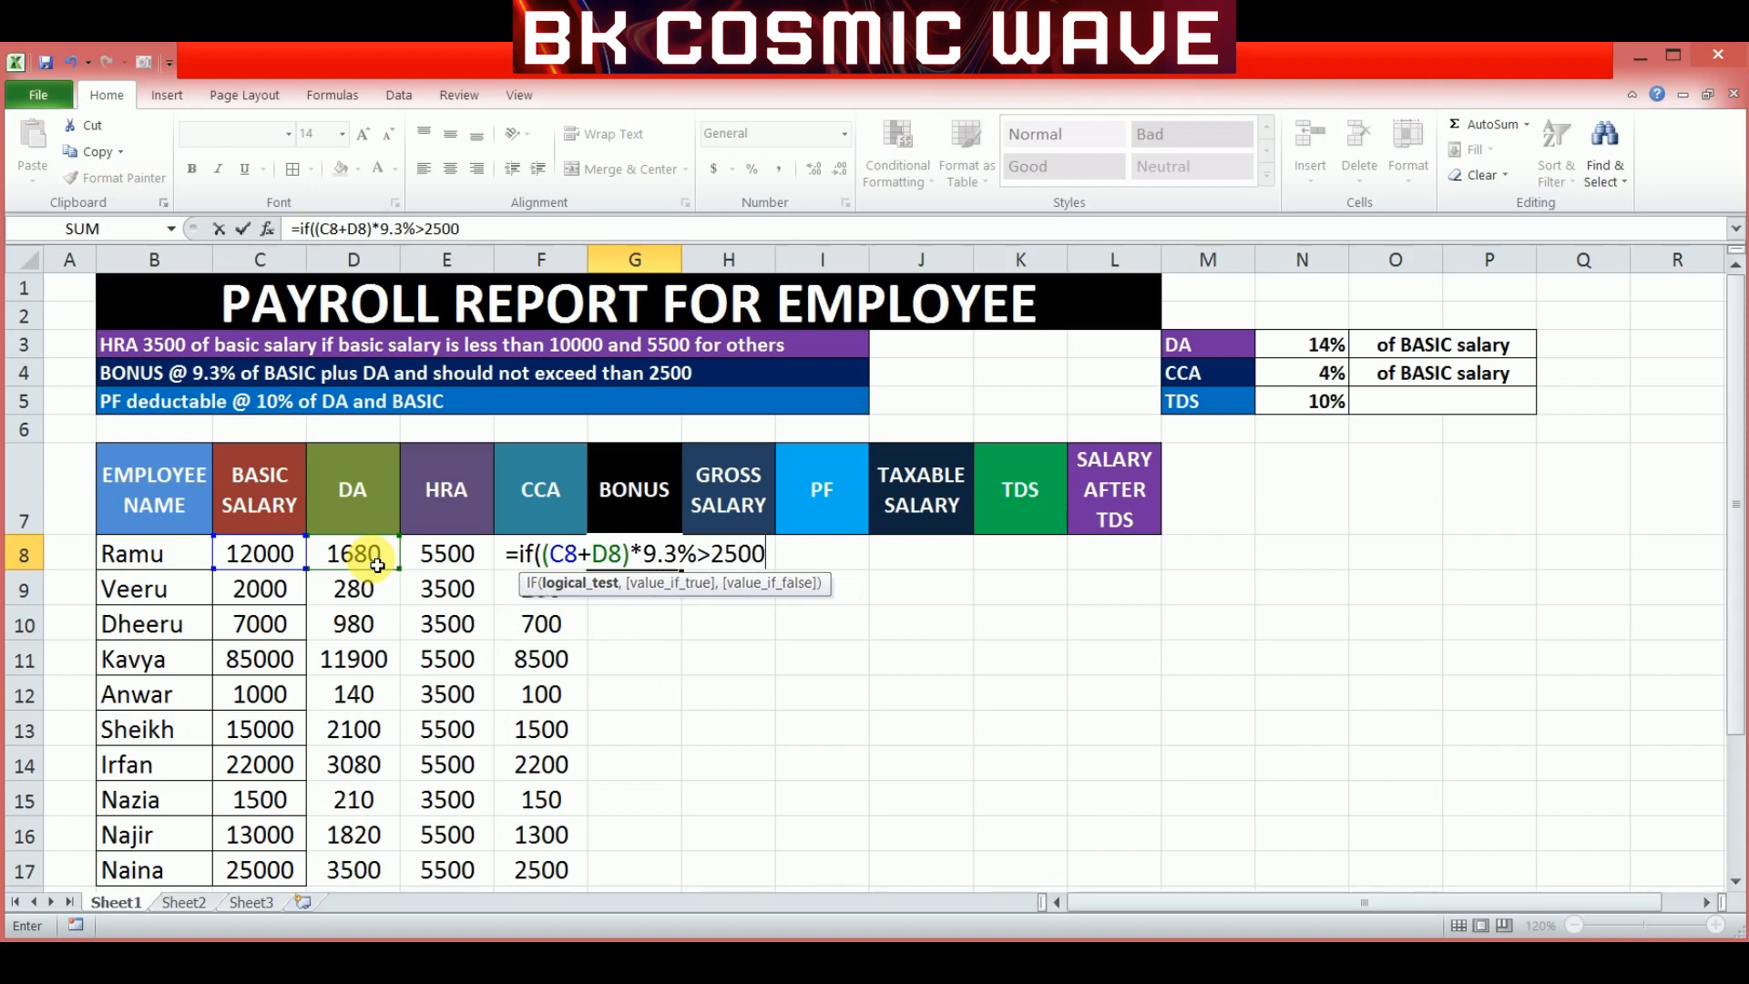
Complete the G8 bonus formula with 2500 as the true result and C8+D8 as the false result.
type(",25")
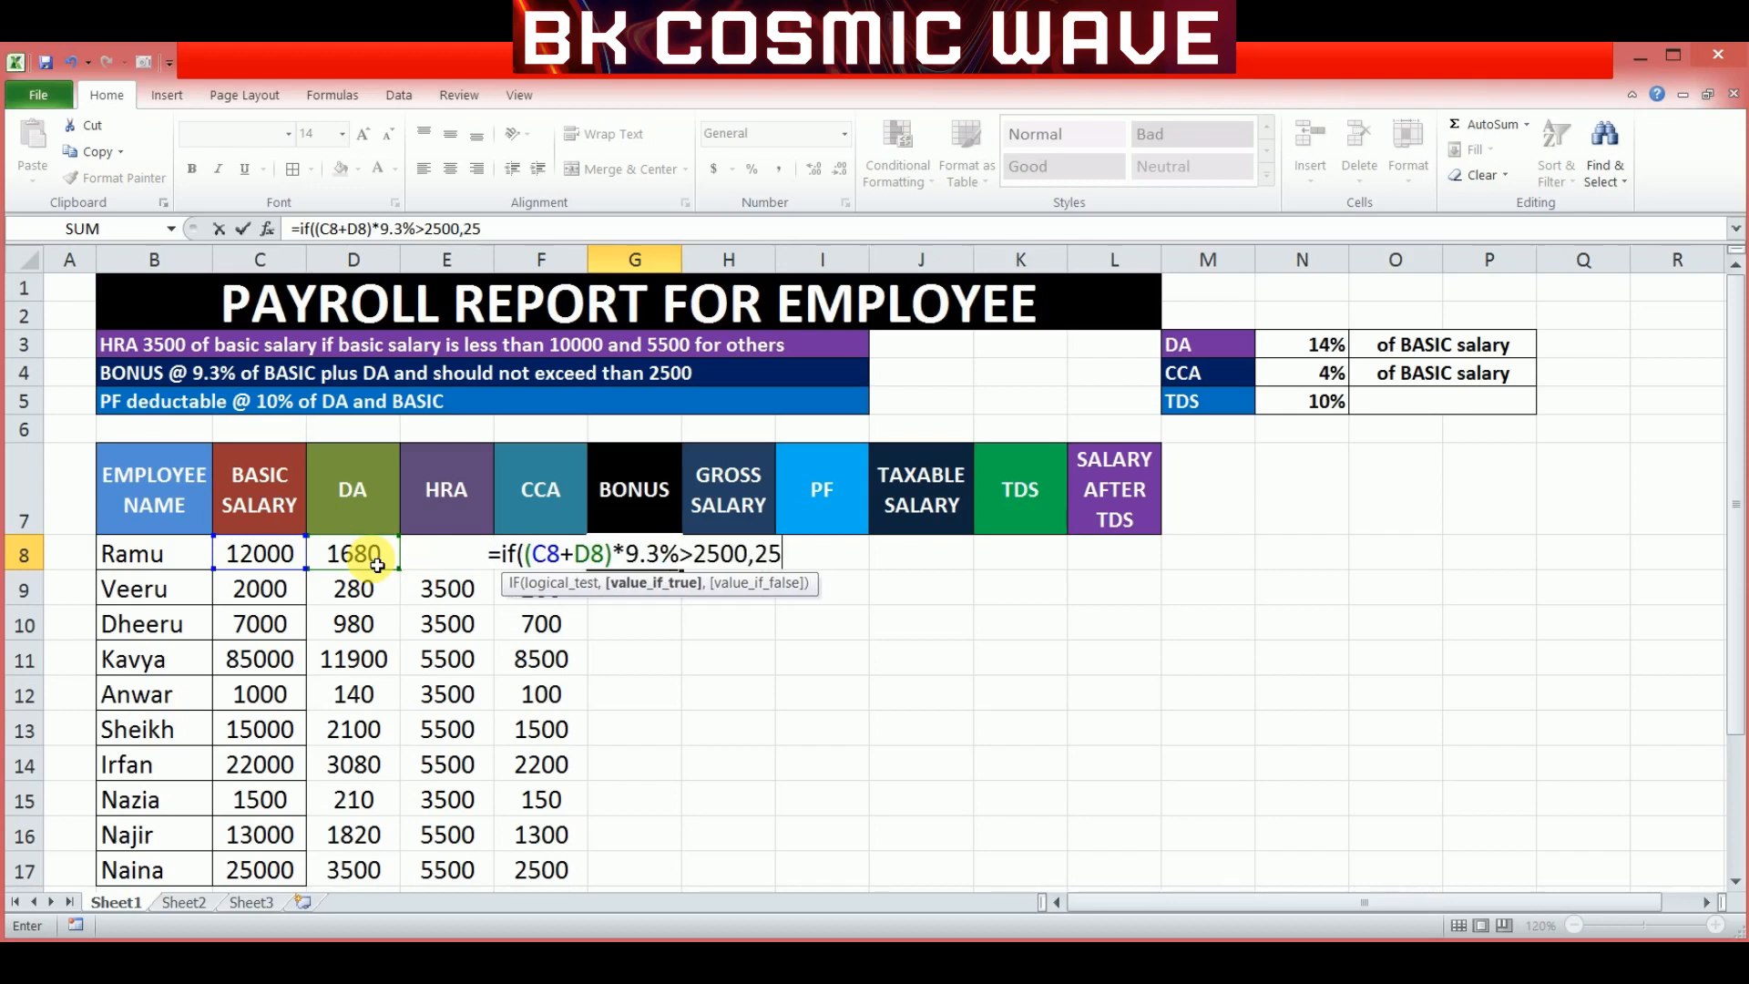
type("00")
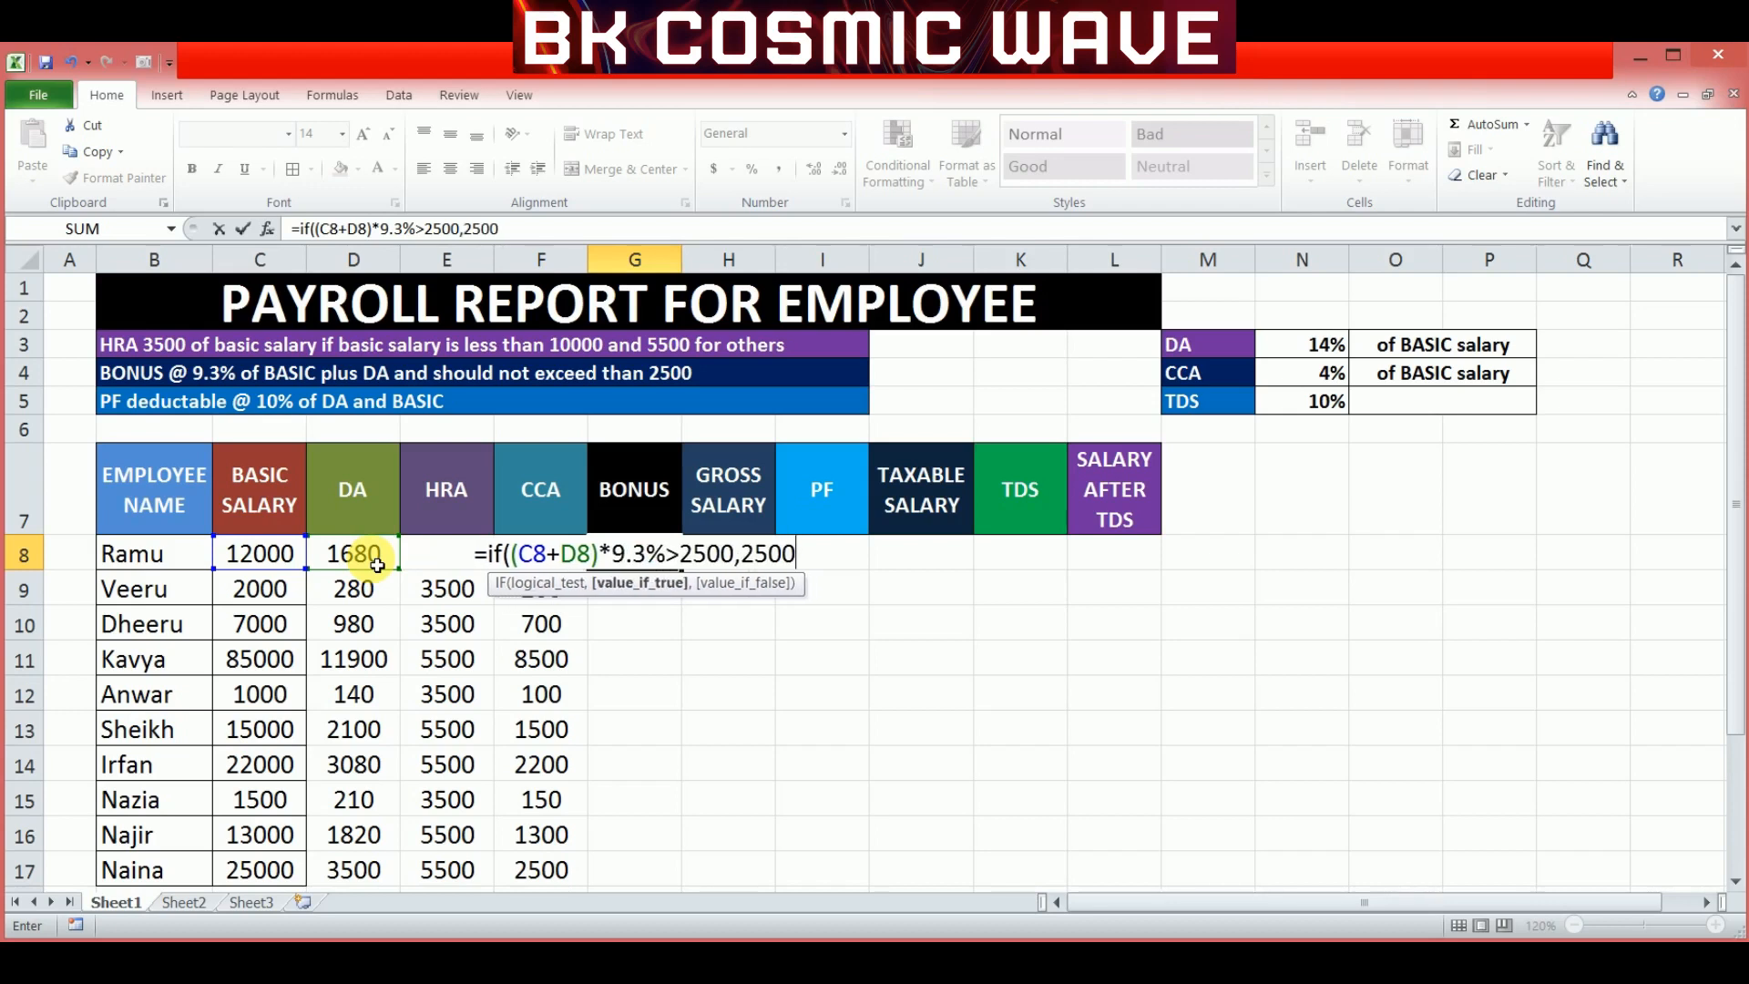
type(",")
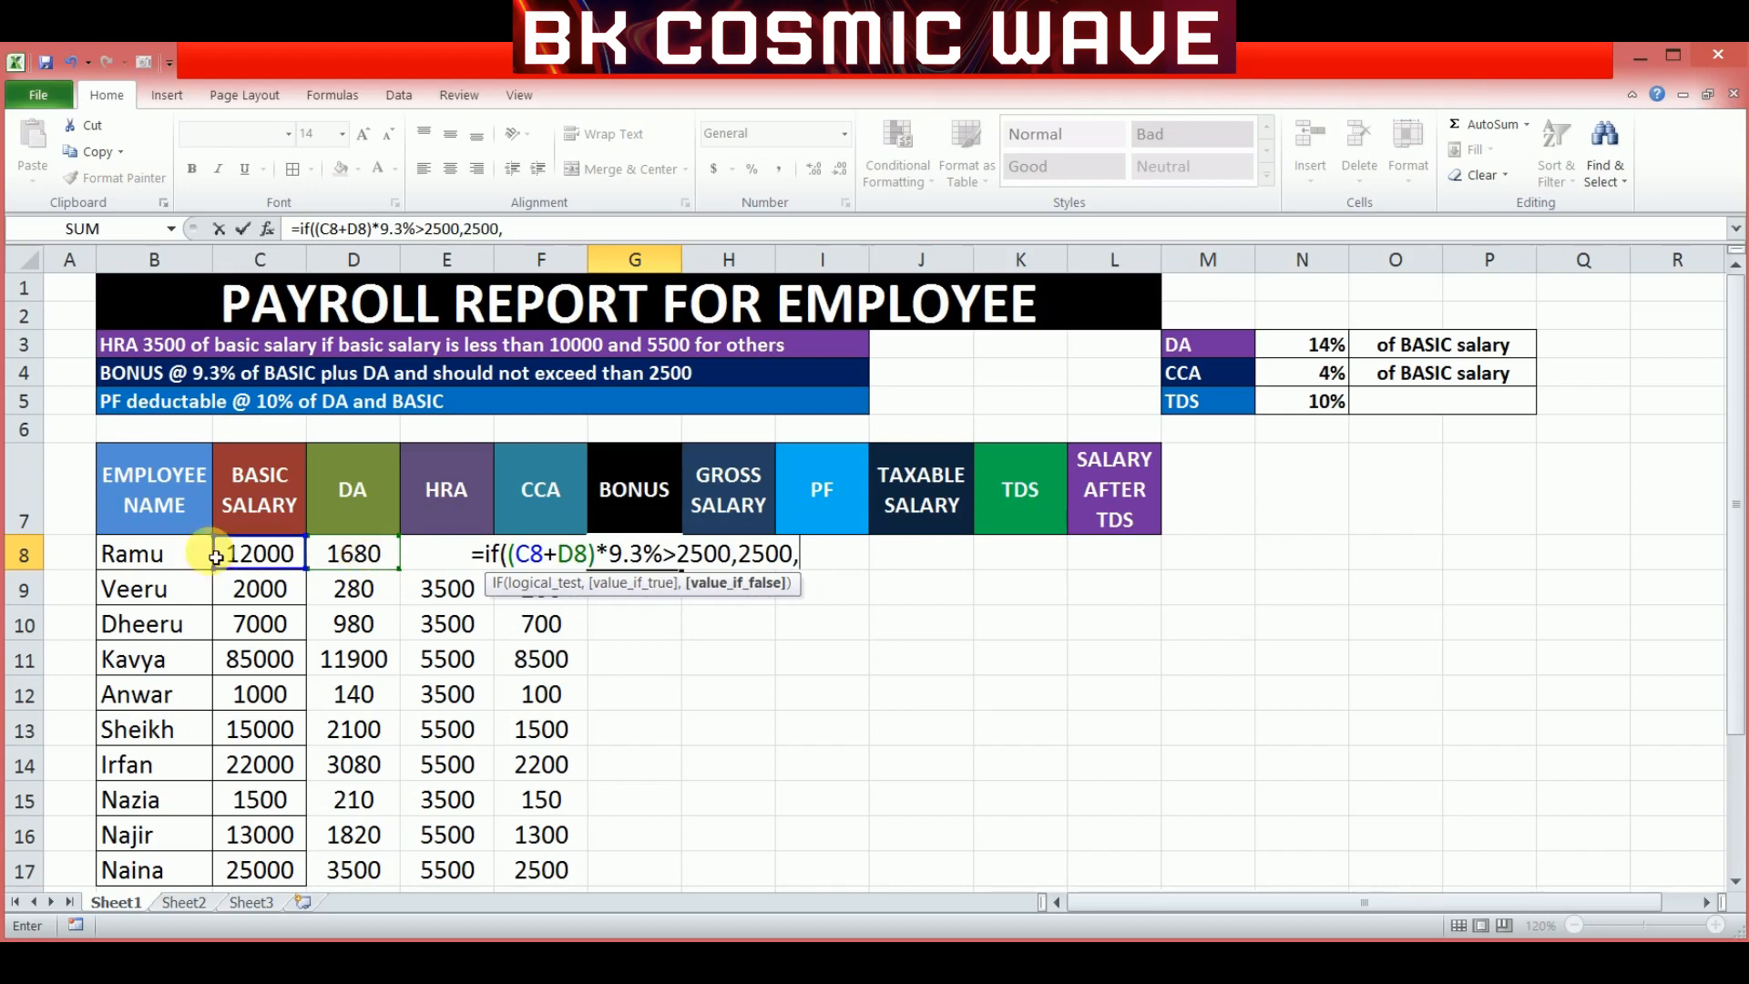
left_click(257, 556)
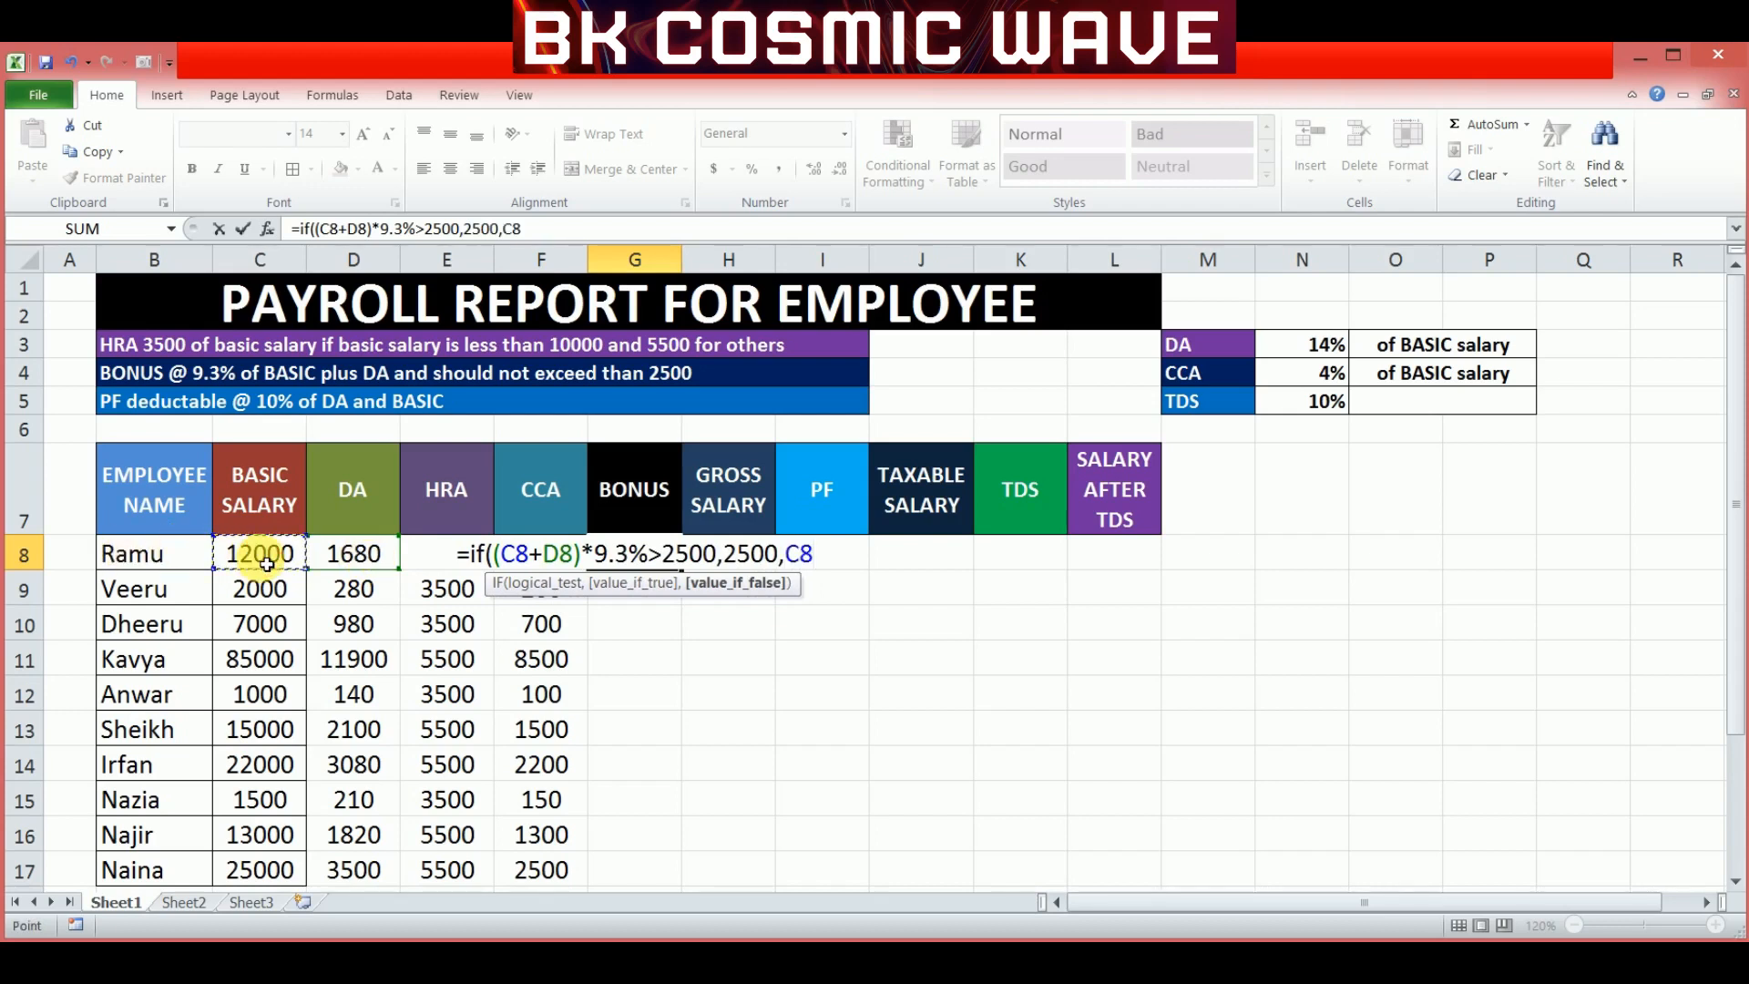
type("+")
left_click(353, 559)
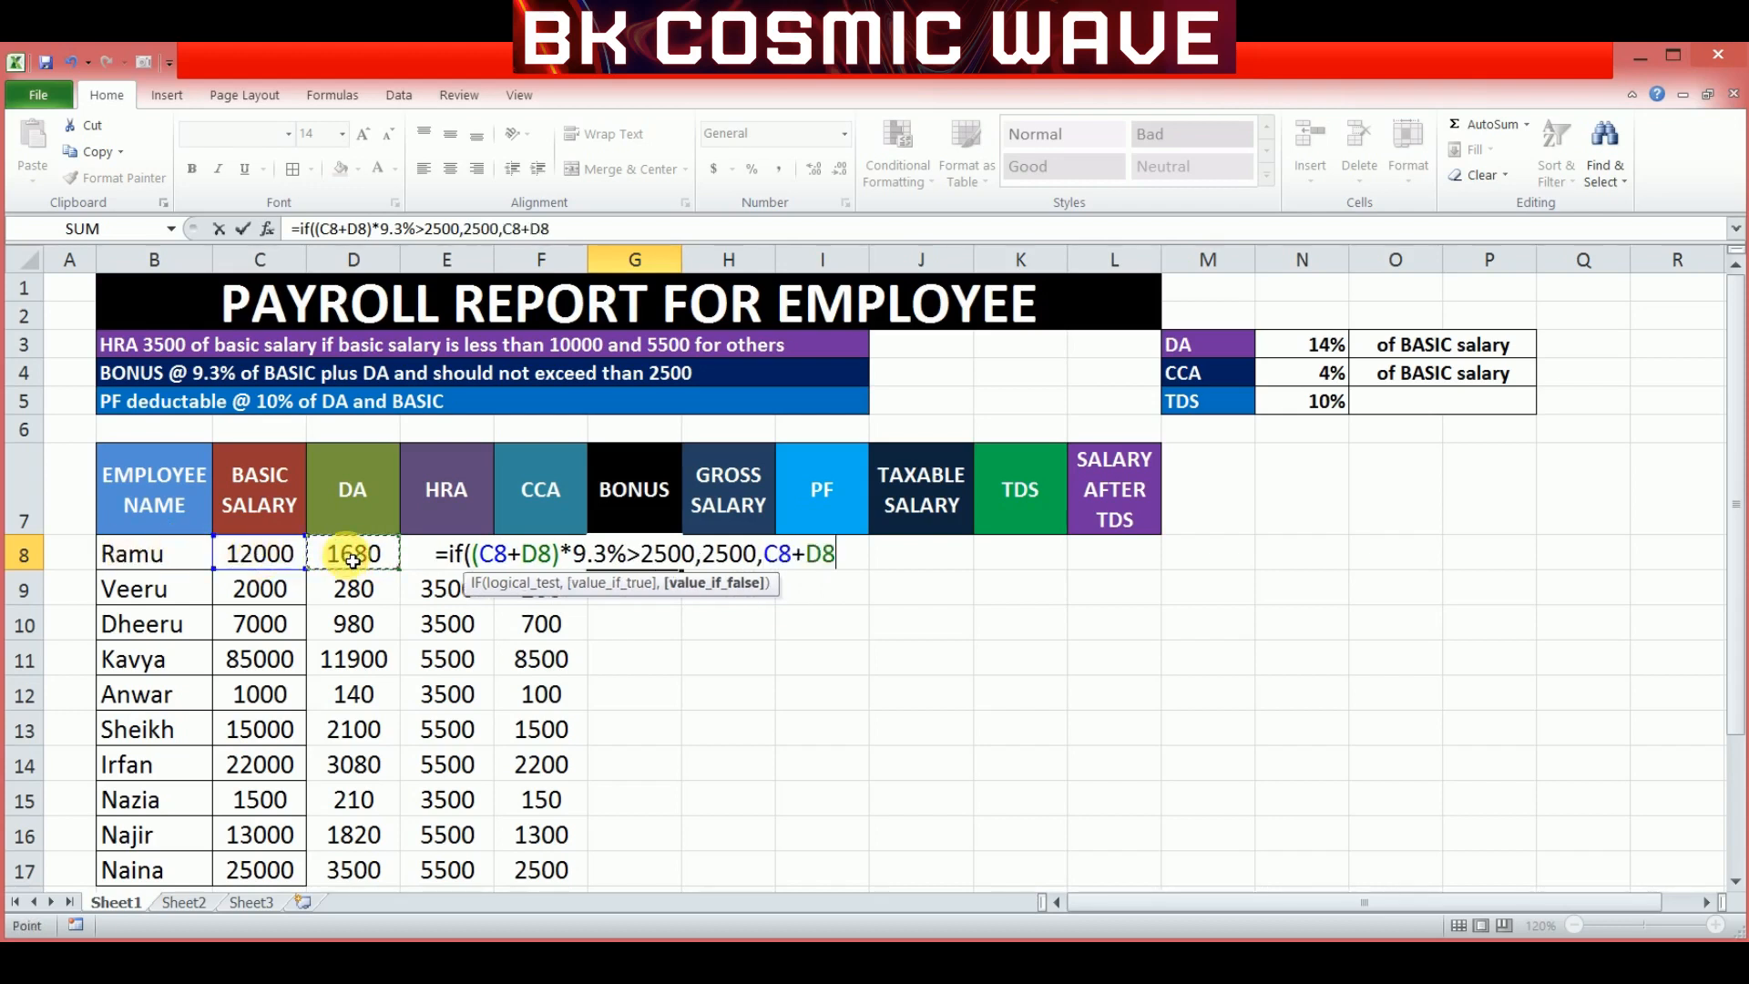
type(")")
key("Return")
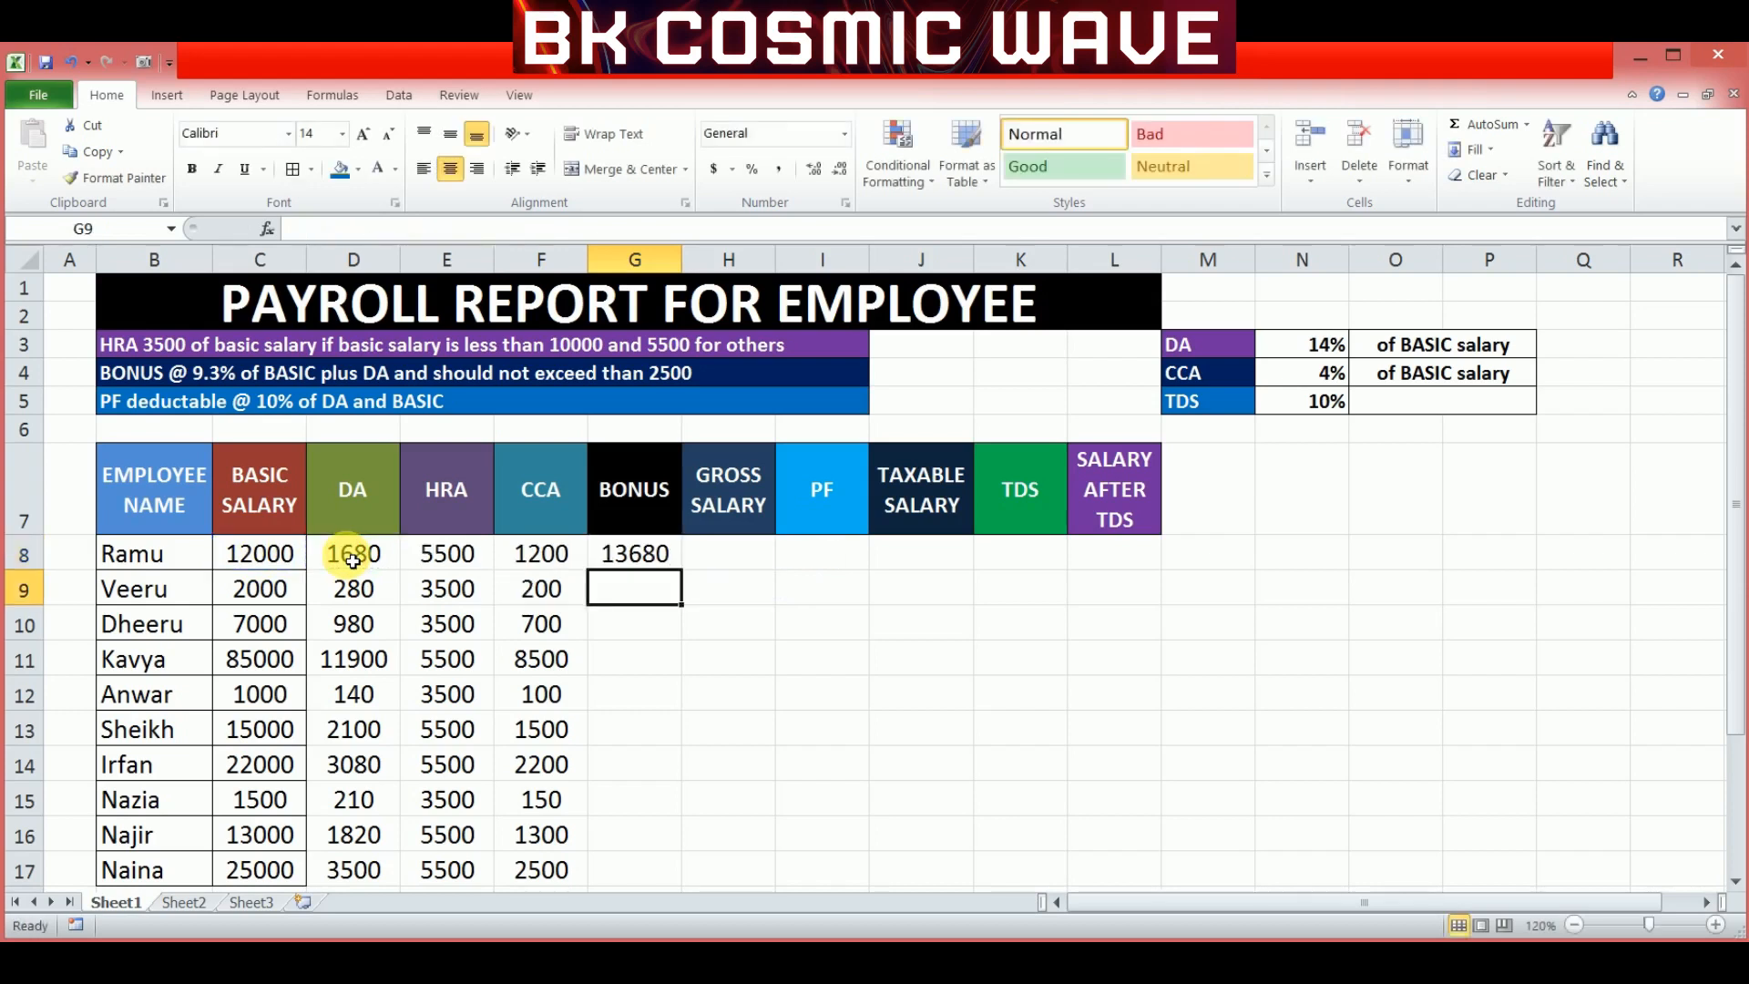
Fill the bonus formula from G8 down through G17 for all employees.
left_click(662, 556)
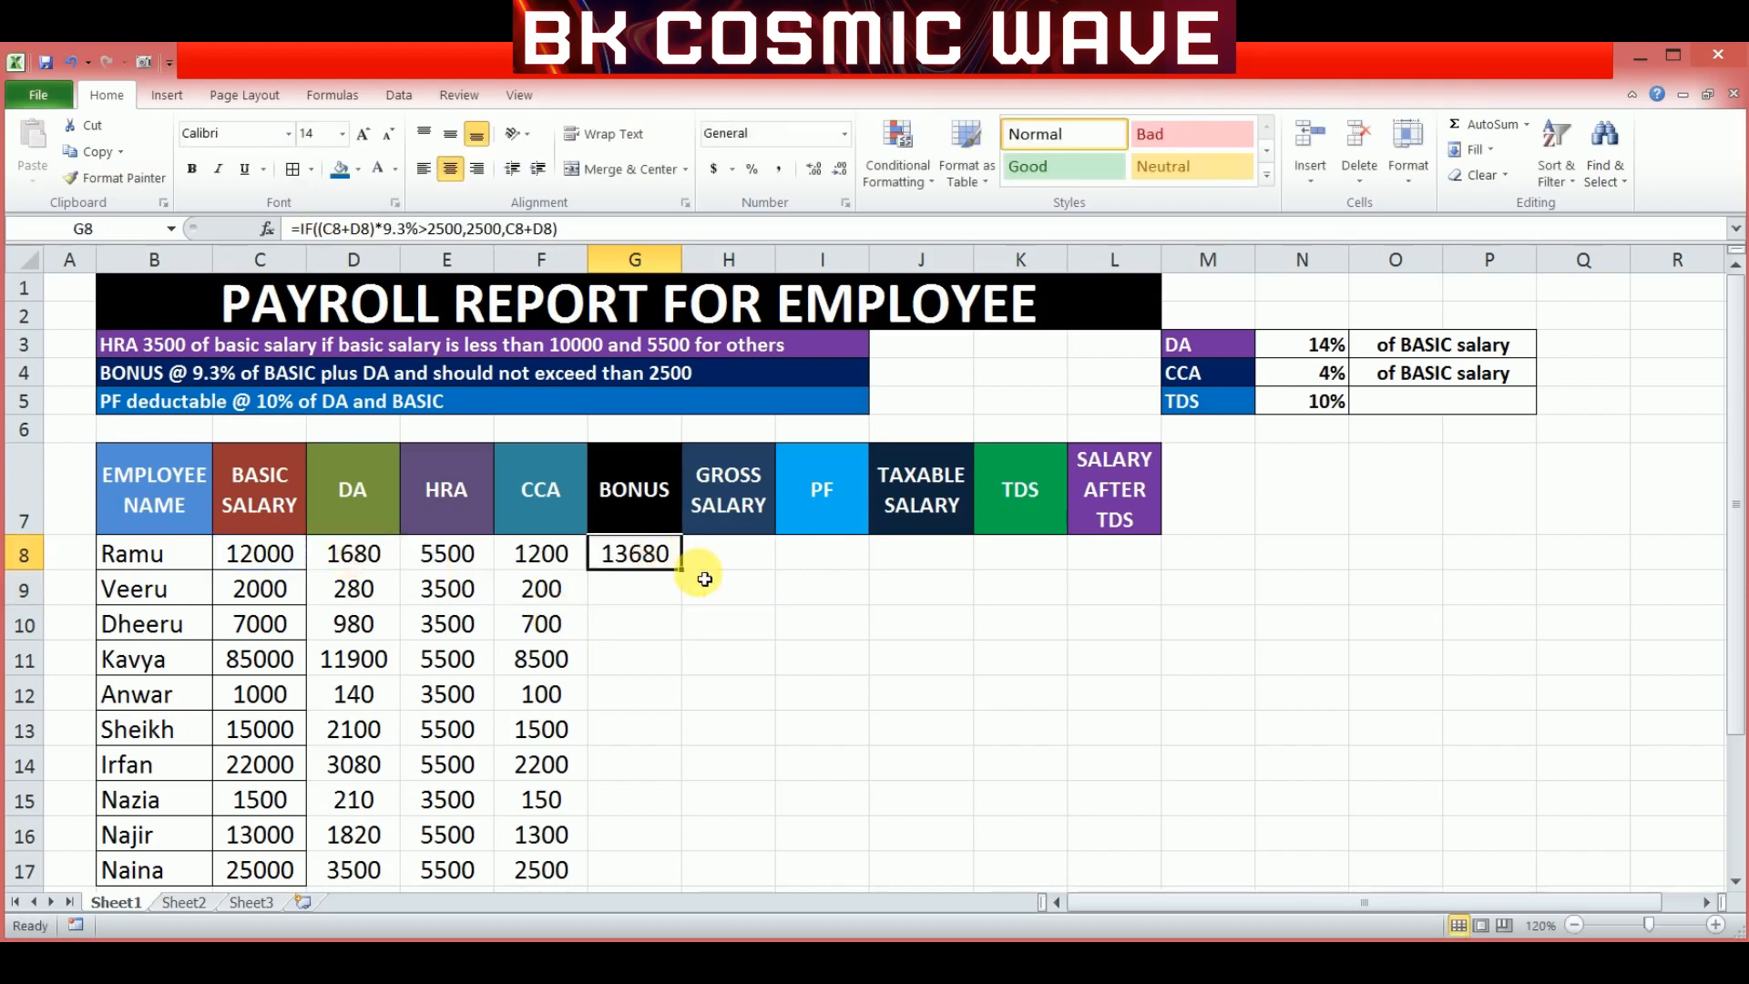
double_click(681, 571)
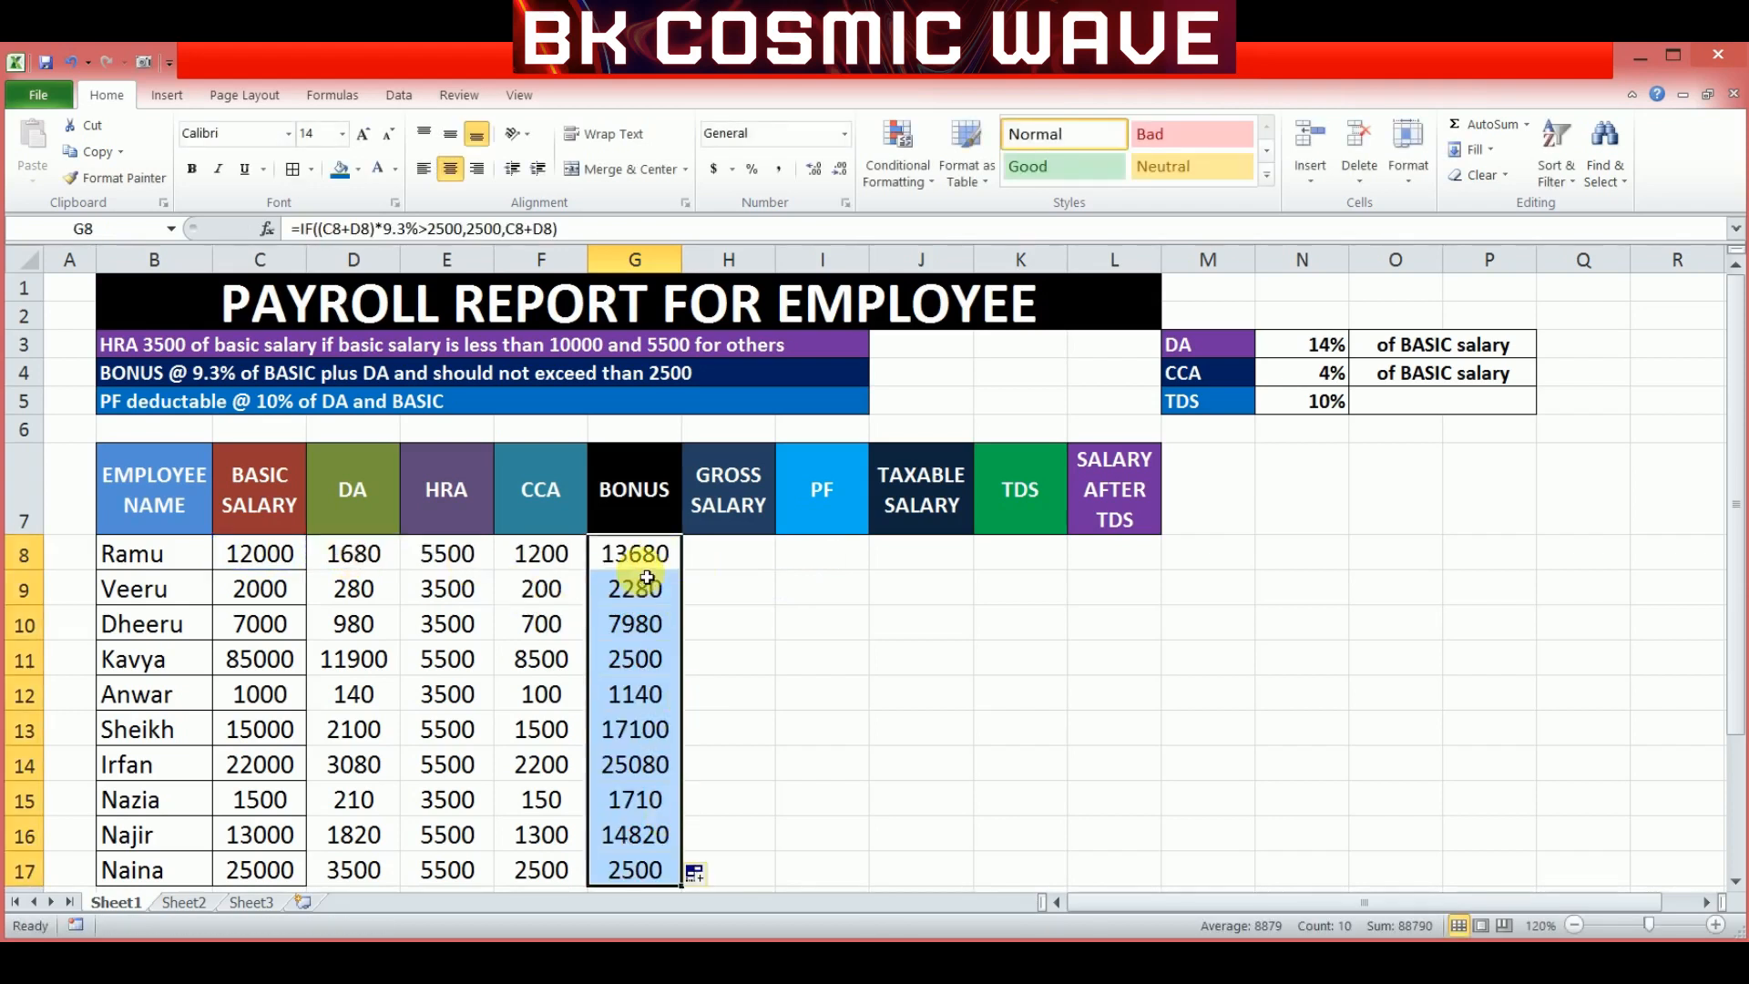
left_click(716, 567)
left_click(664, 559)
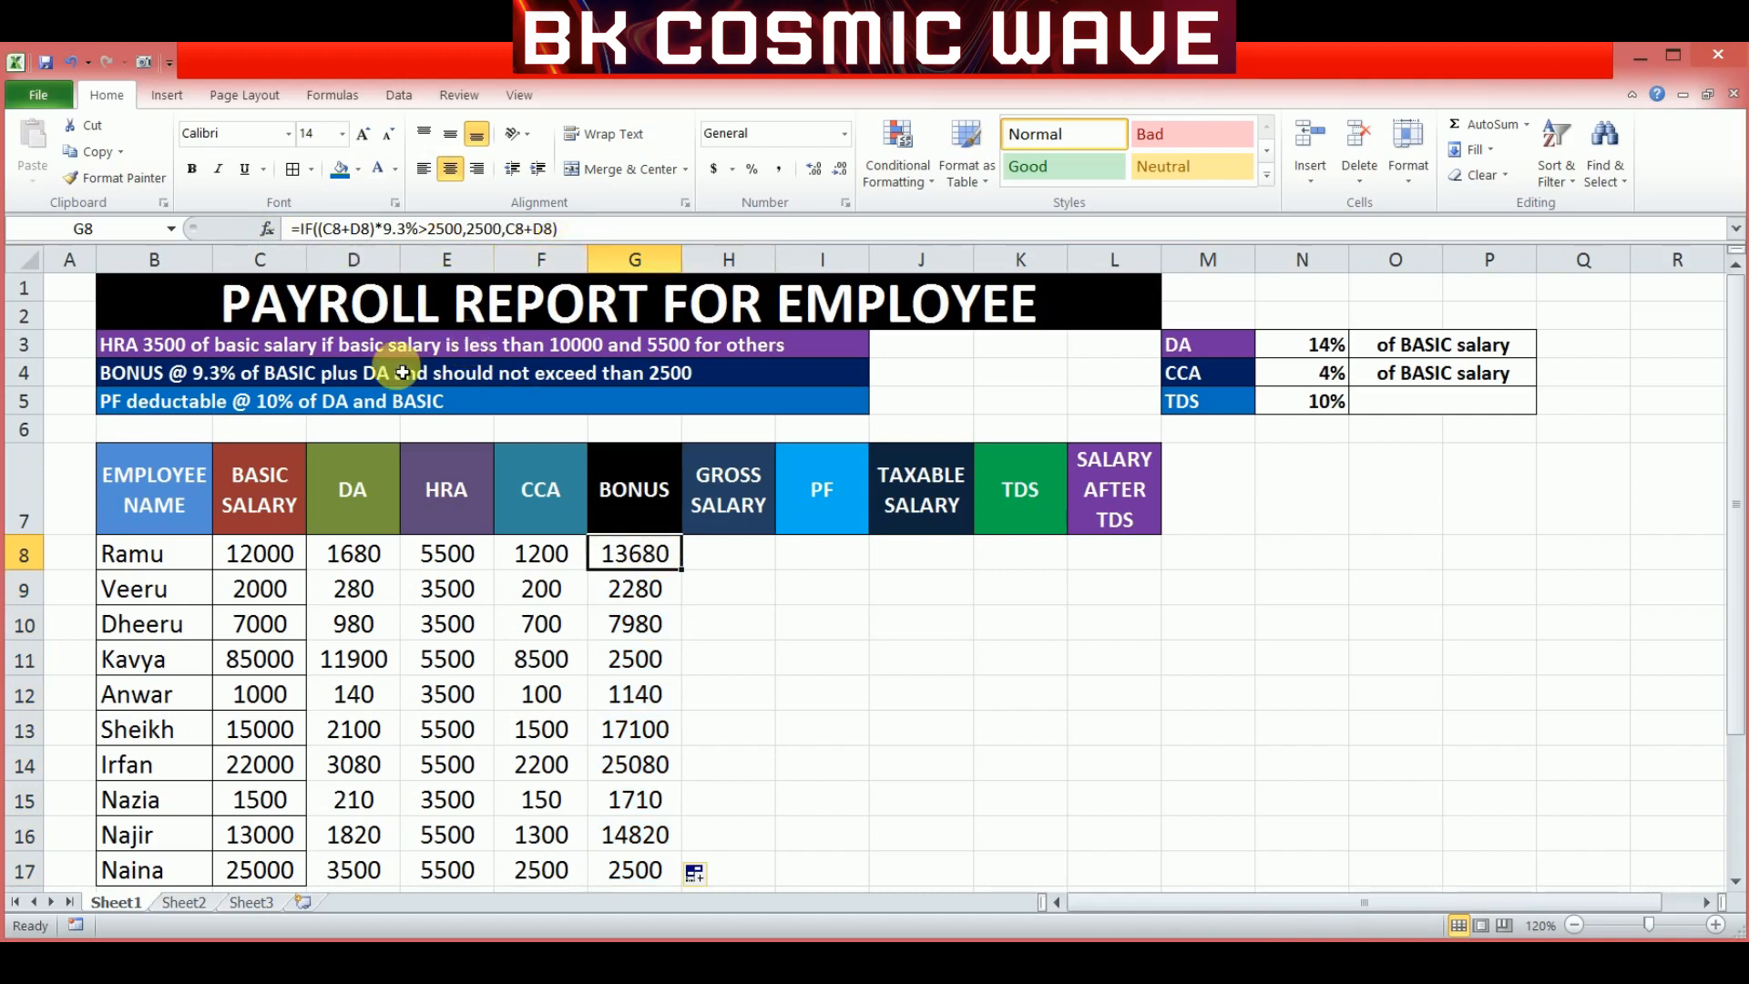
Calculate the first employee's gross salary in H8 by using AutoSum on C8 through G8.
left_click(735, 570)
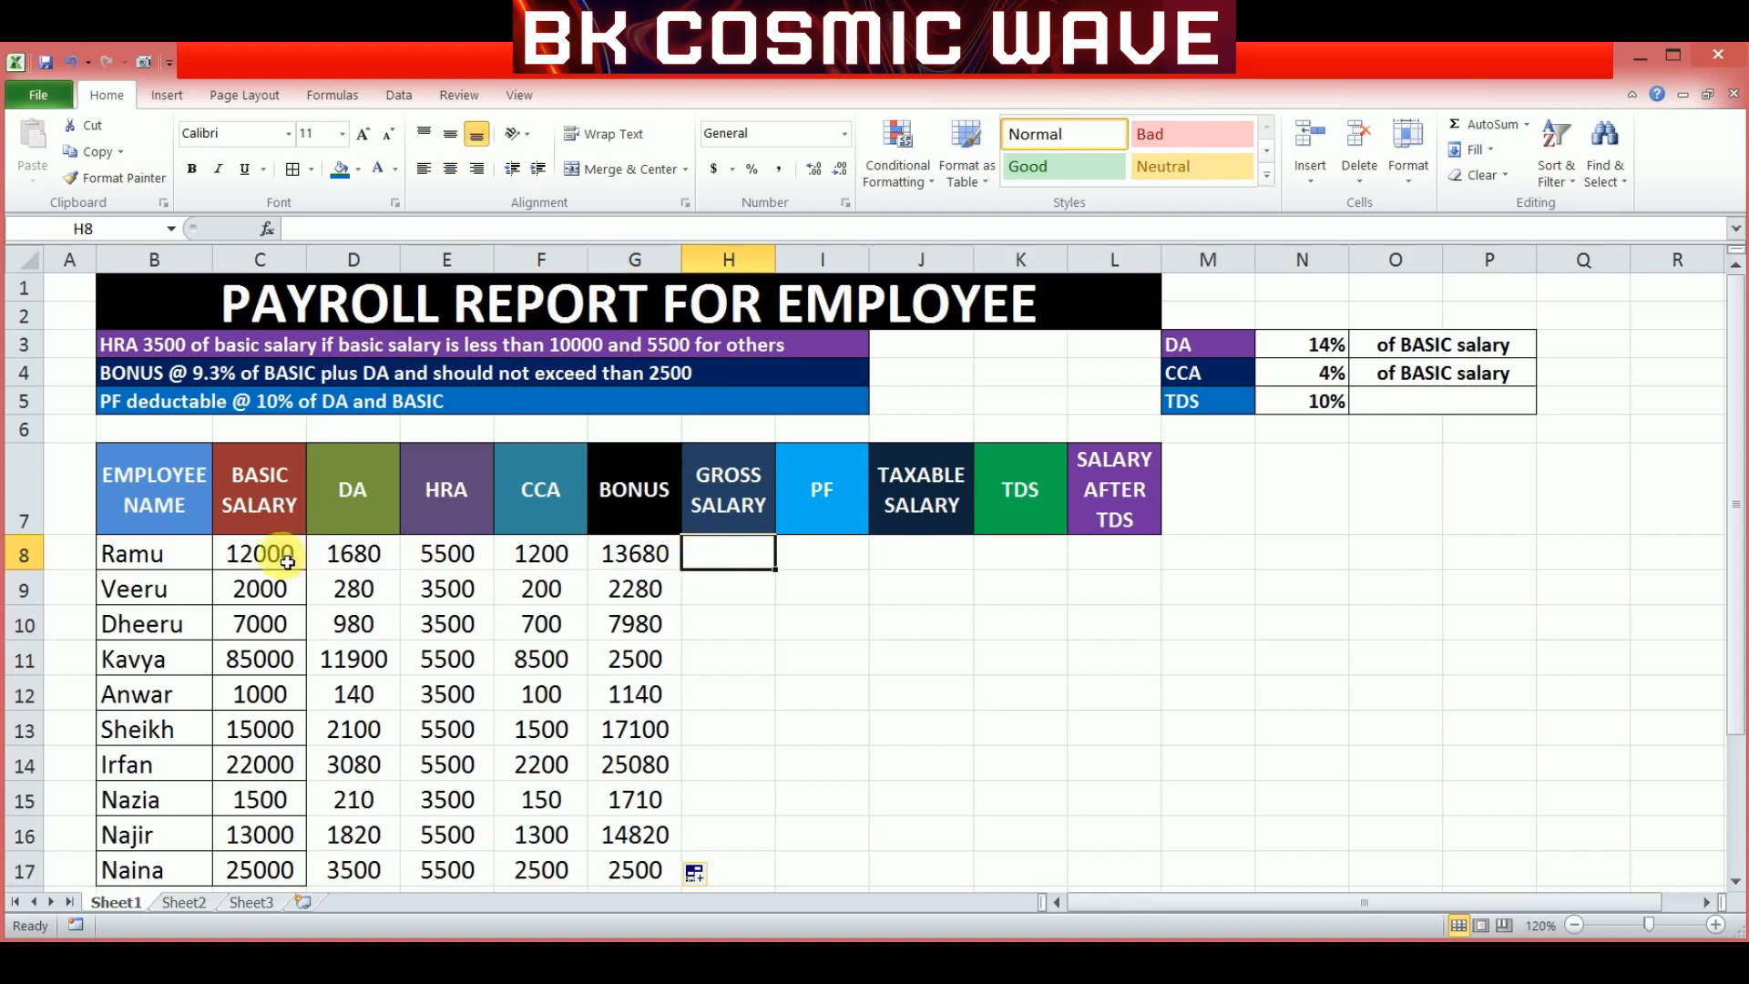
left_click_drag(287, 562, 711, 558)
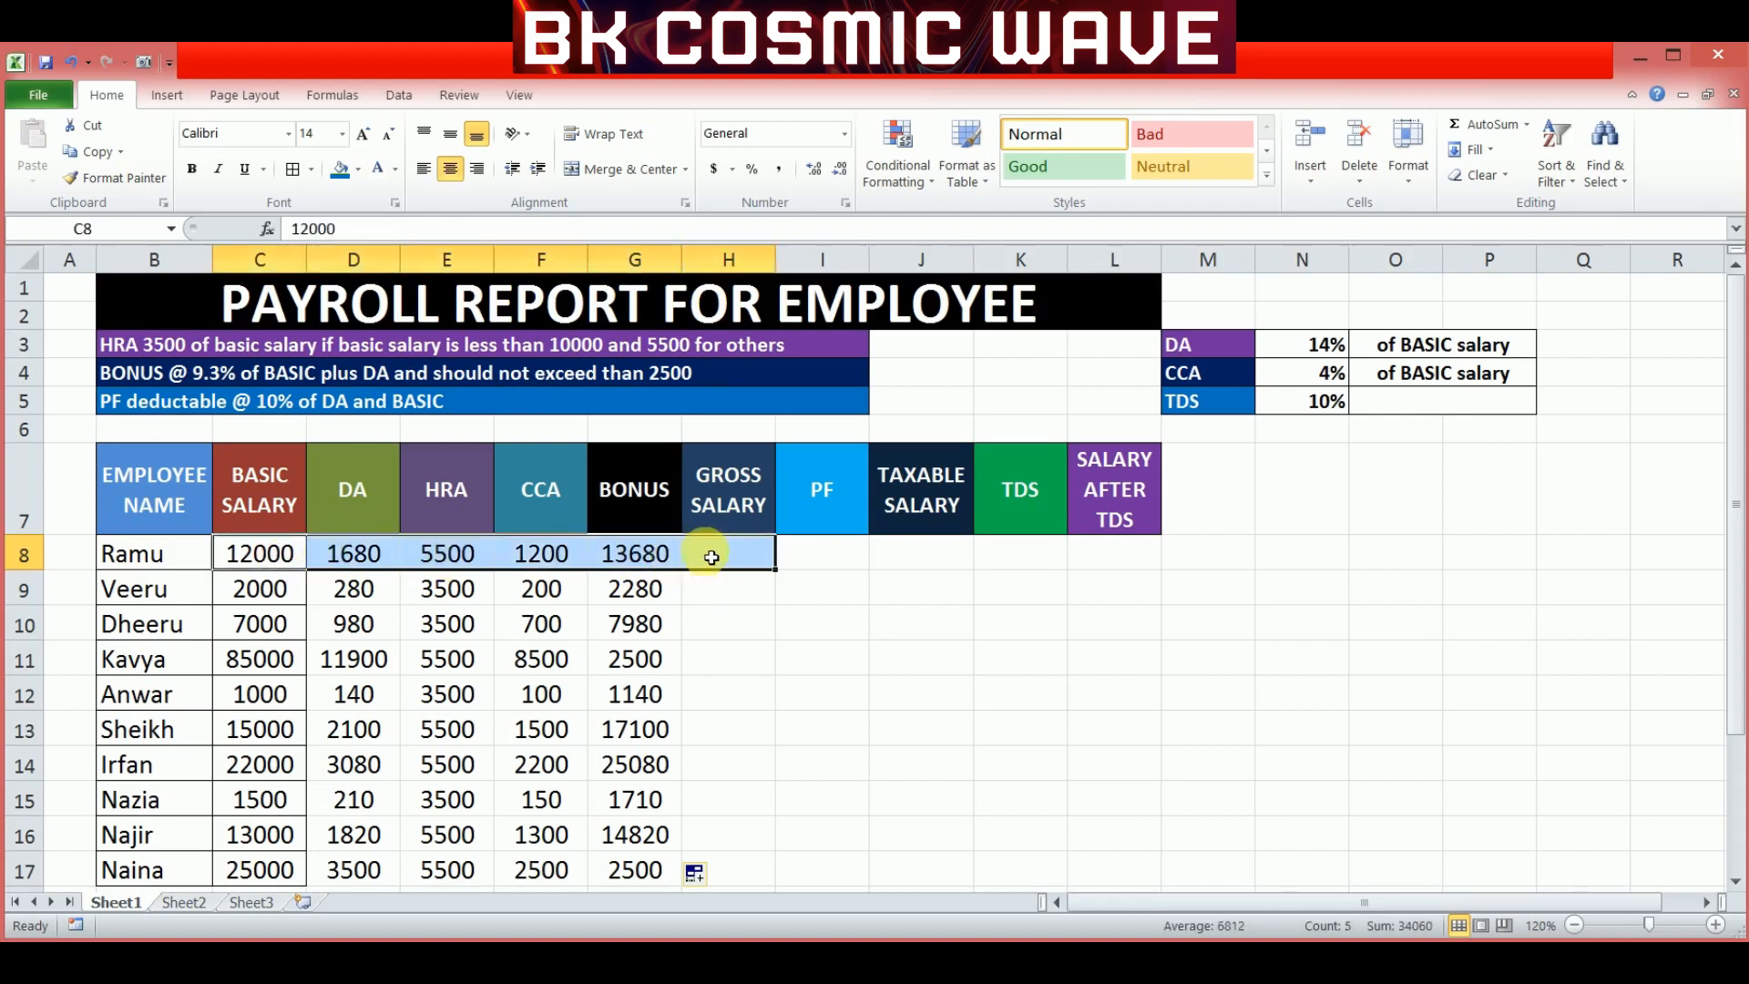
left_click(1500, 133)
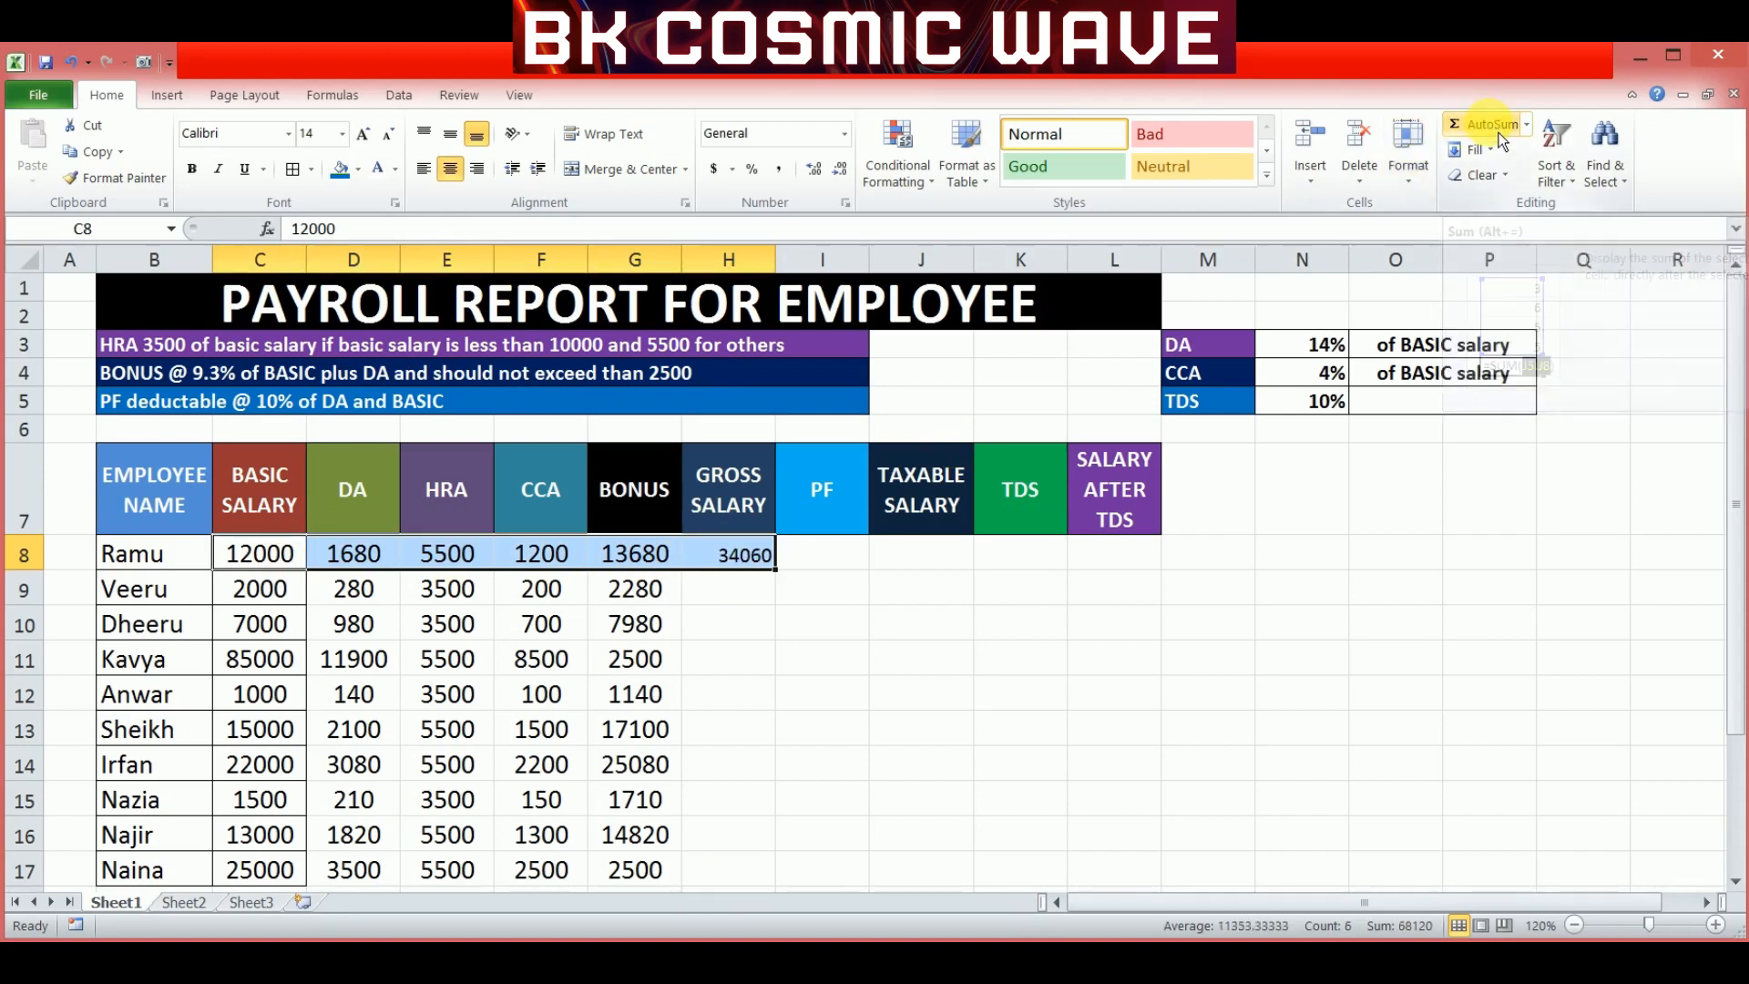
left_click(850, 601)
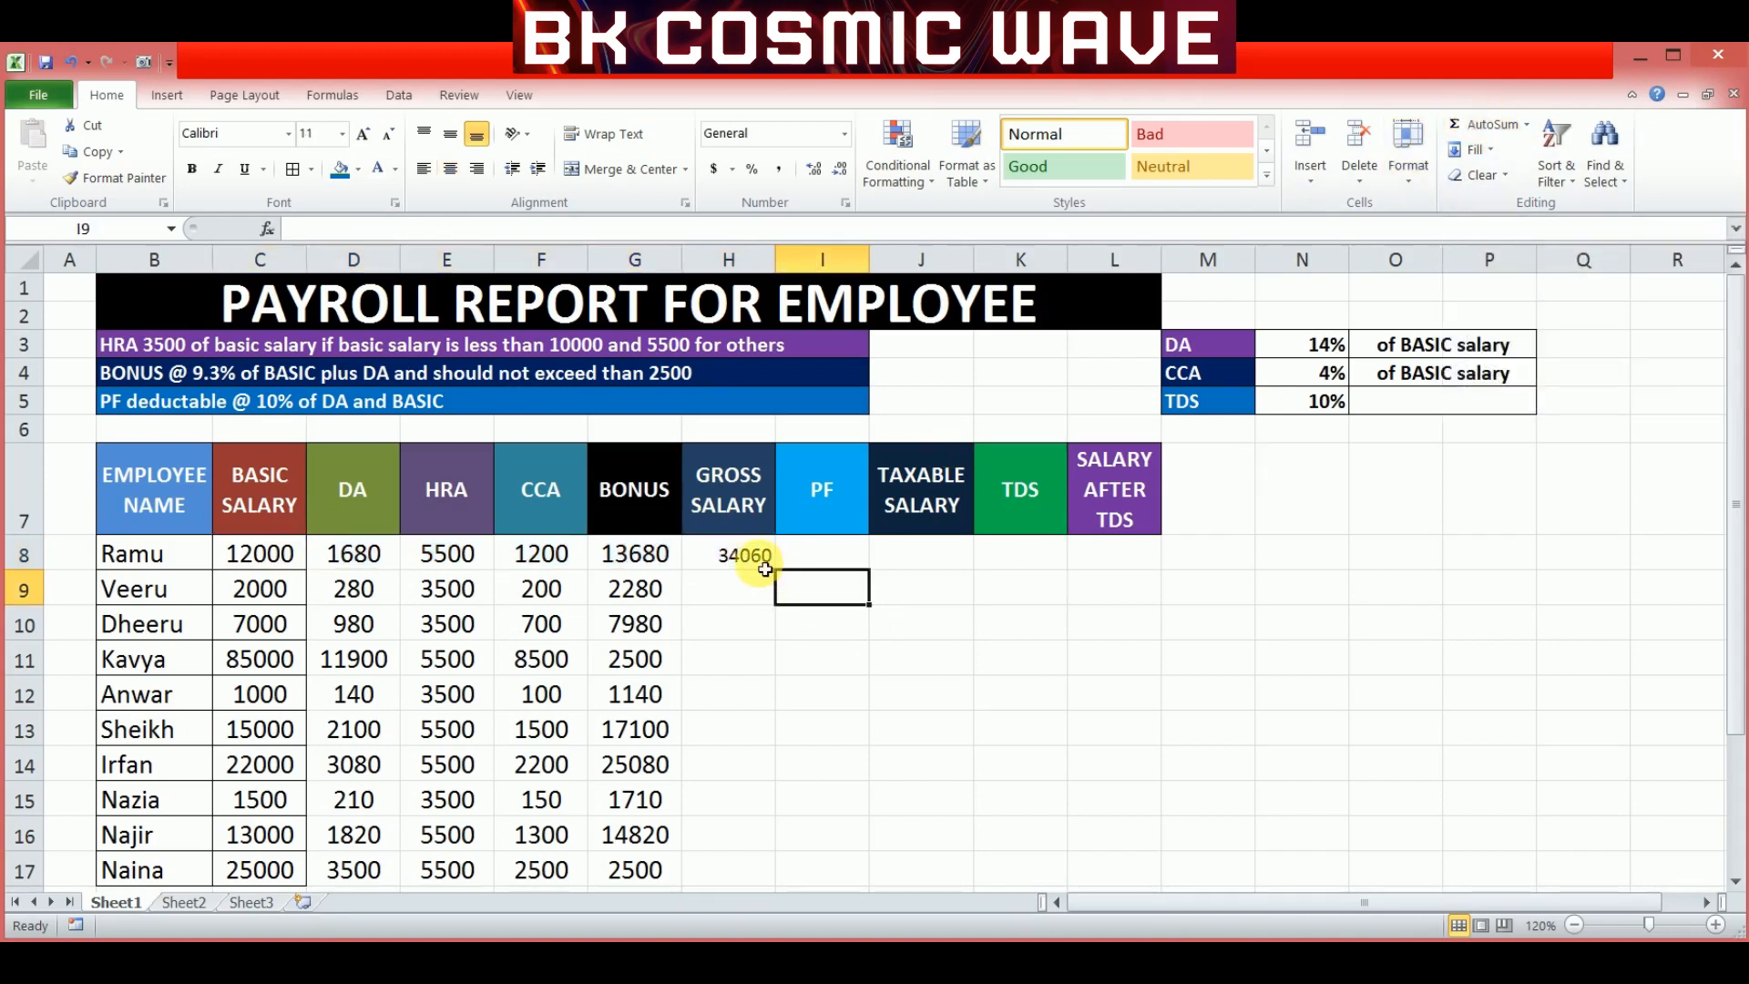
Fill the gross salary formula from H8 down through H17 for all employees.
left_click(762, 567)
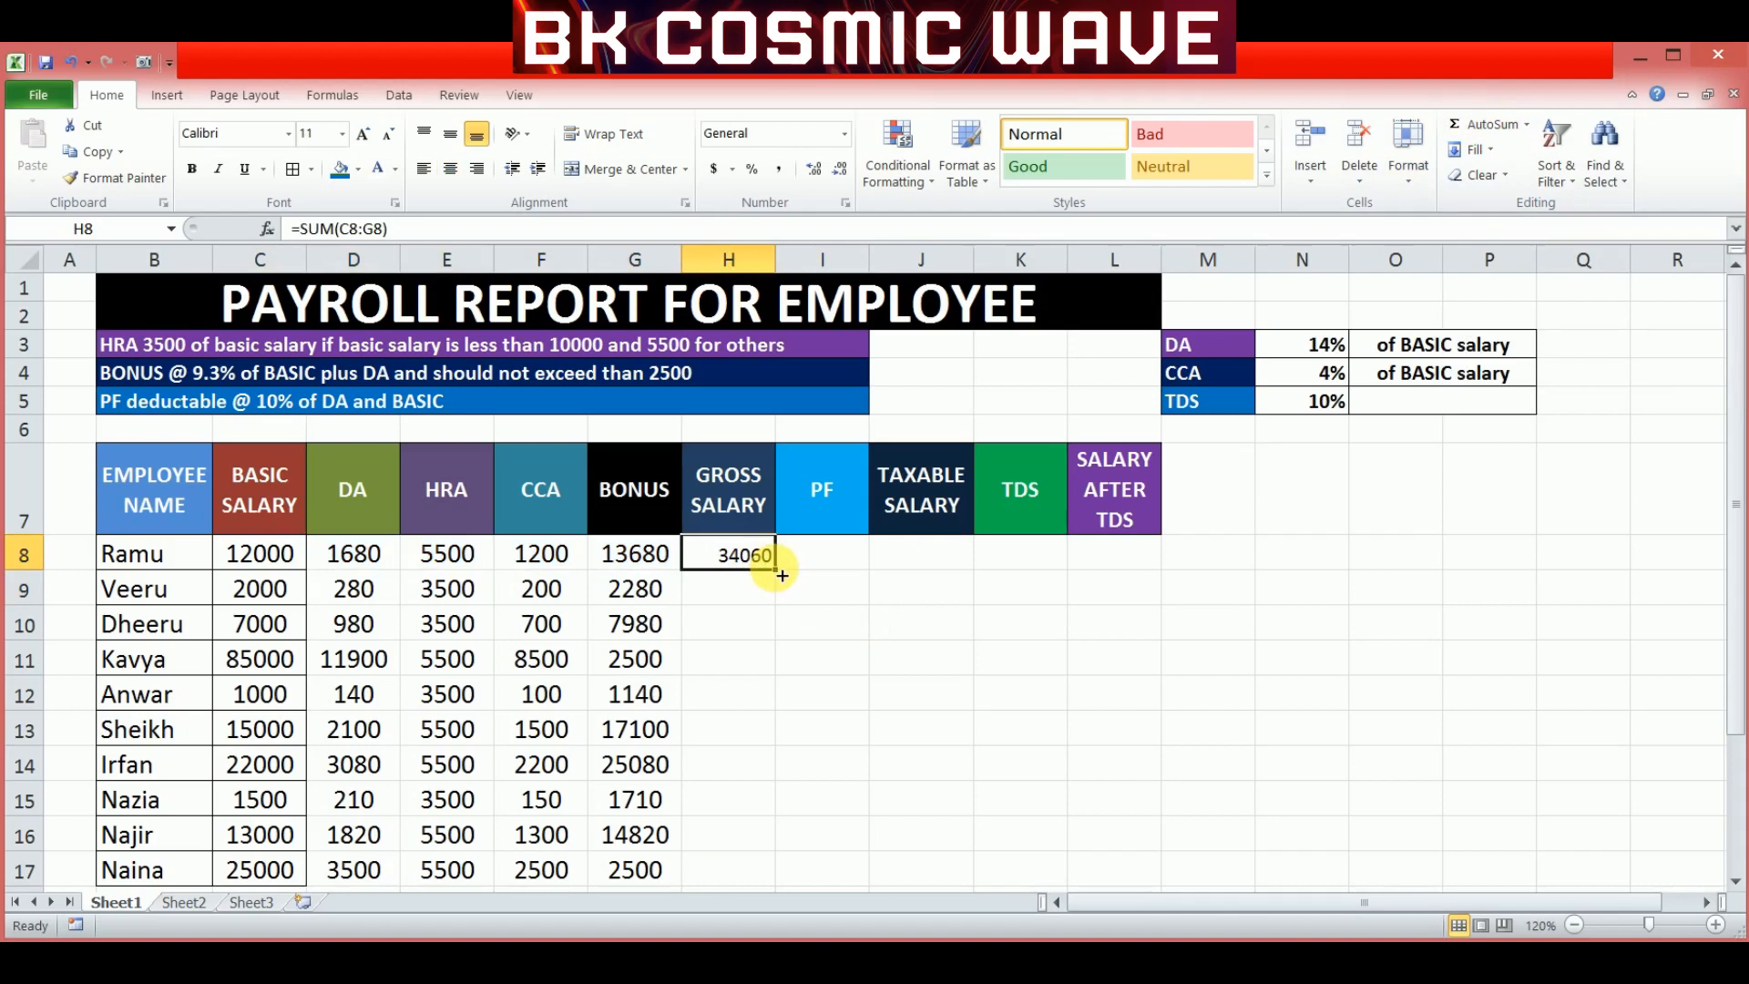
left_click_drag(775, 570, 779, 660)
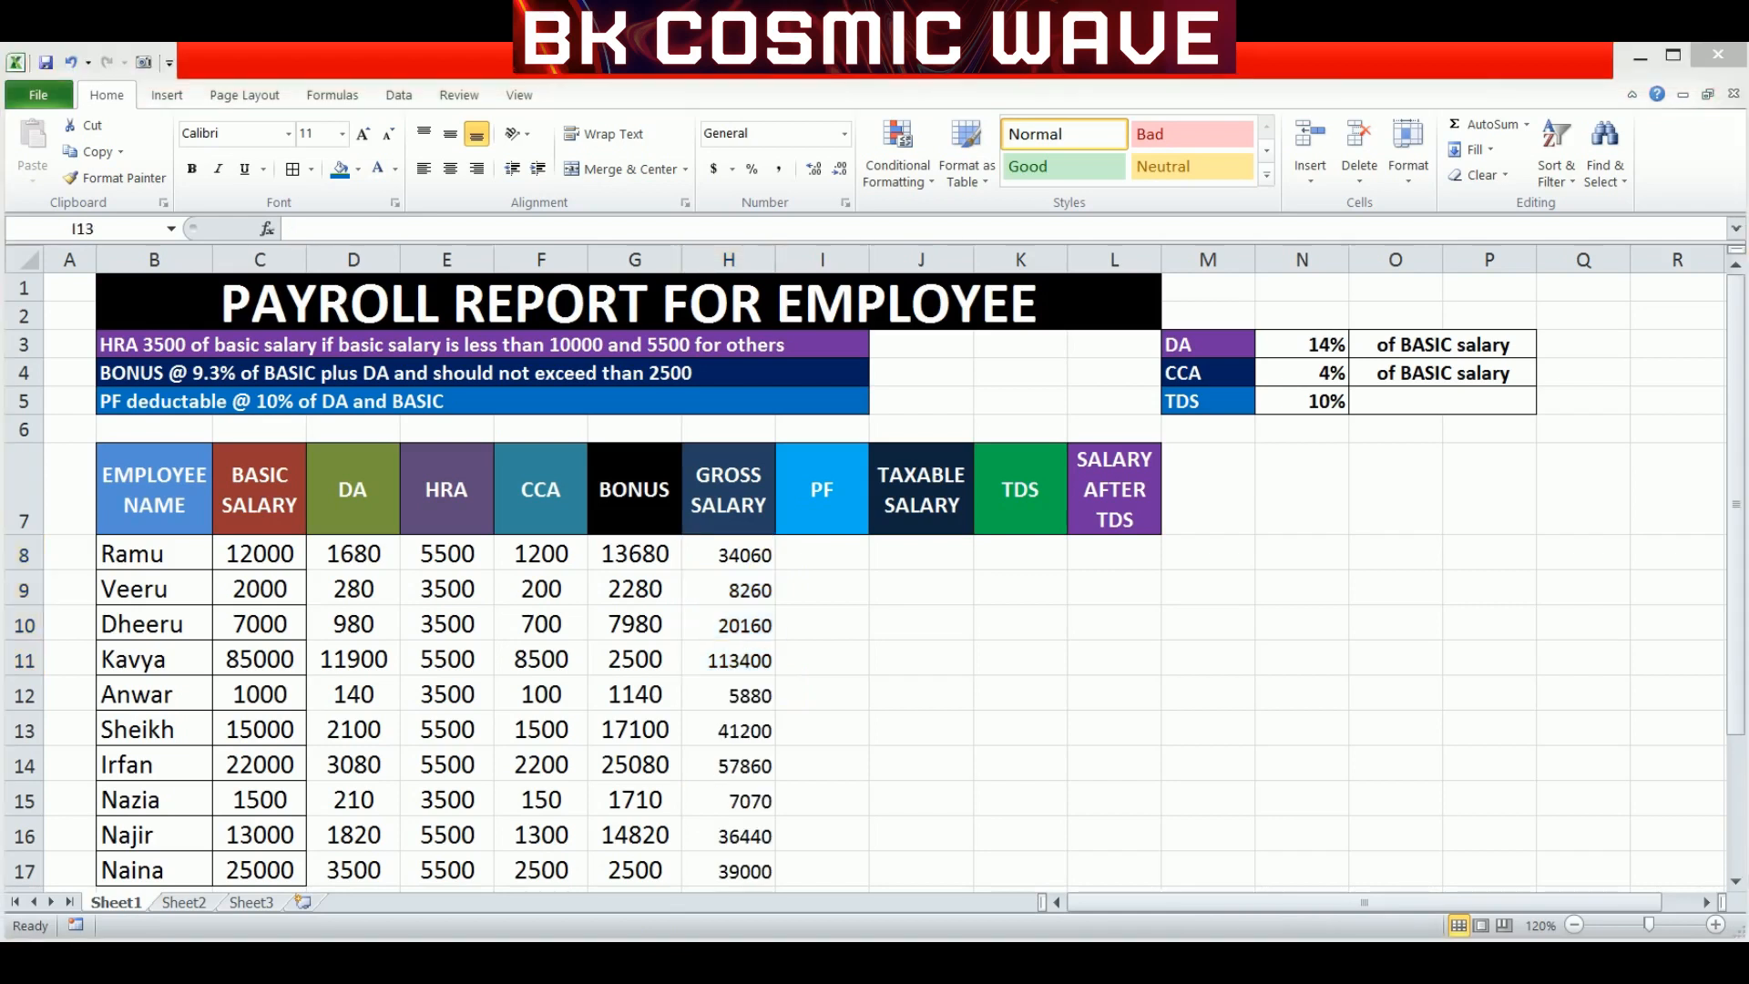
Calculate the first employee's PF in I8 with the formula =(C8+D8)*10%.
left_click(849, 512)
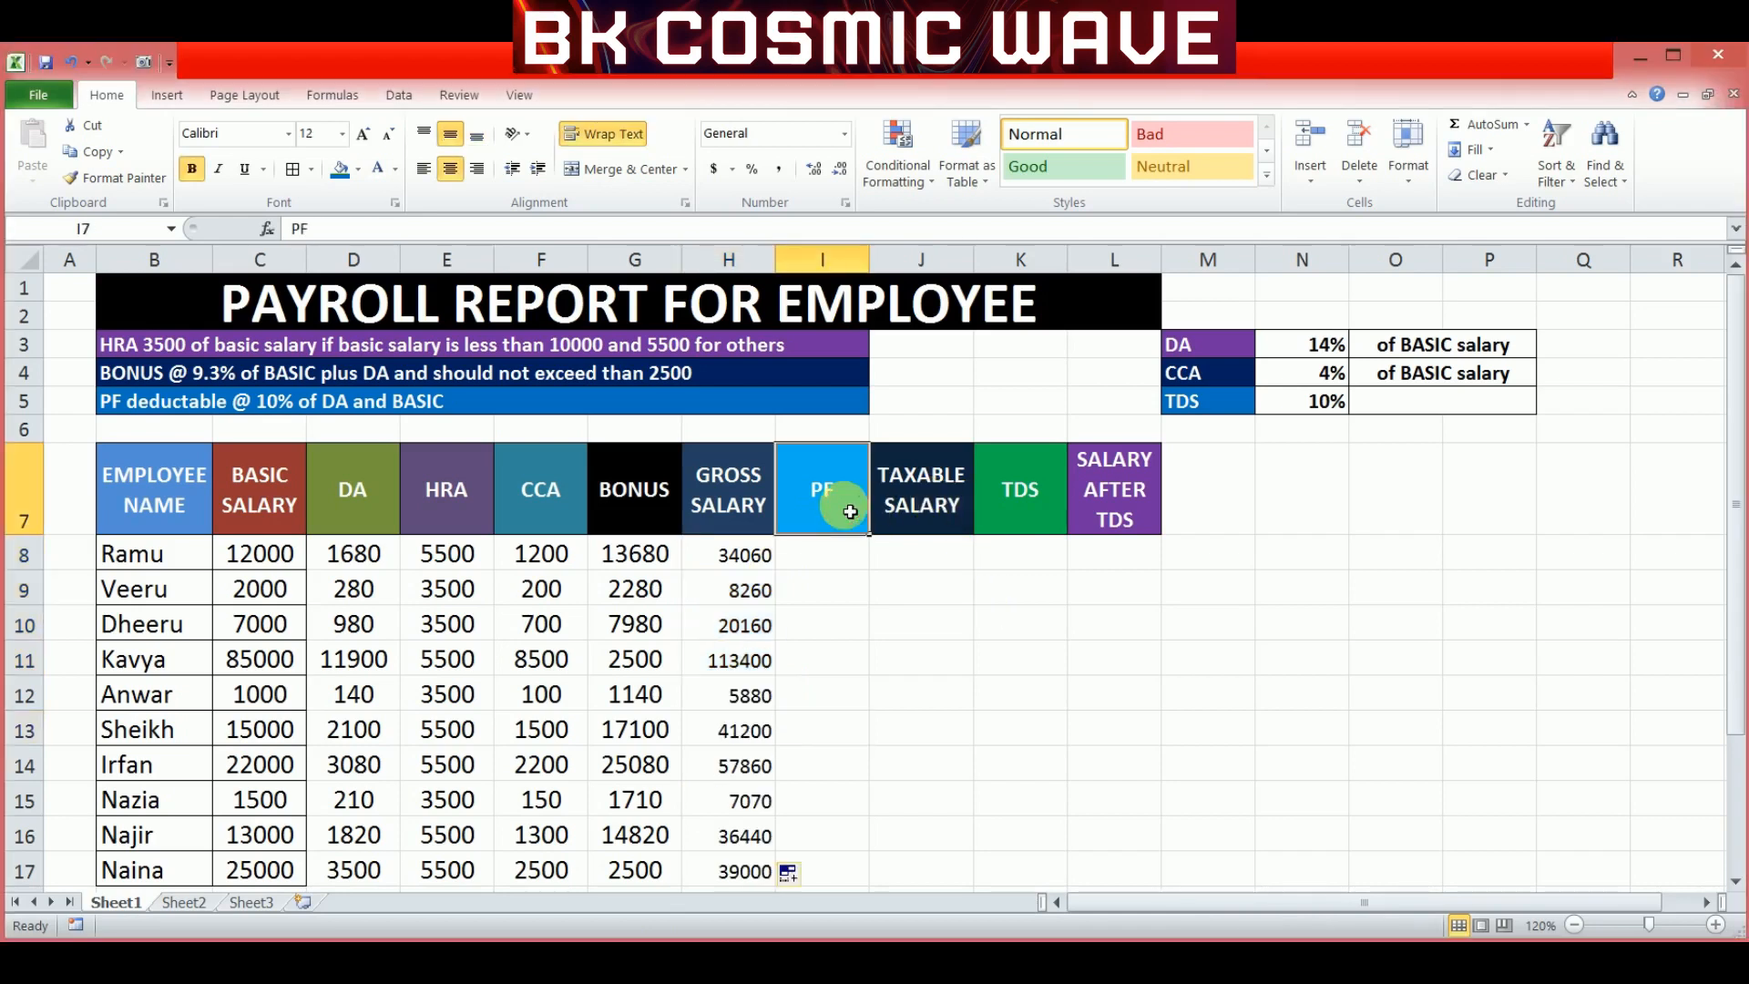
left_click(853, 565)
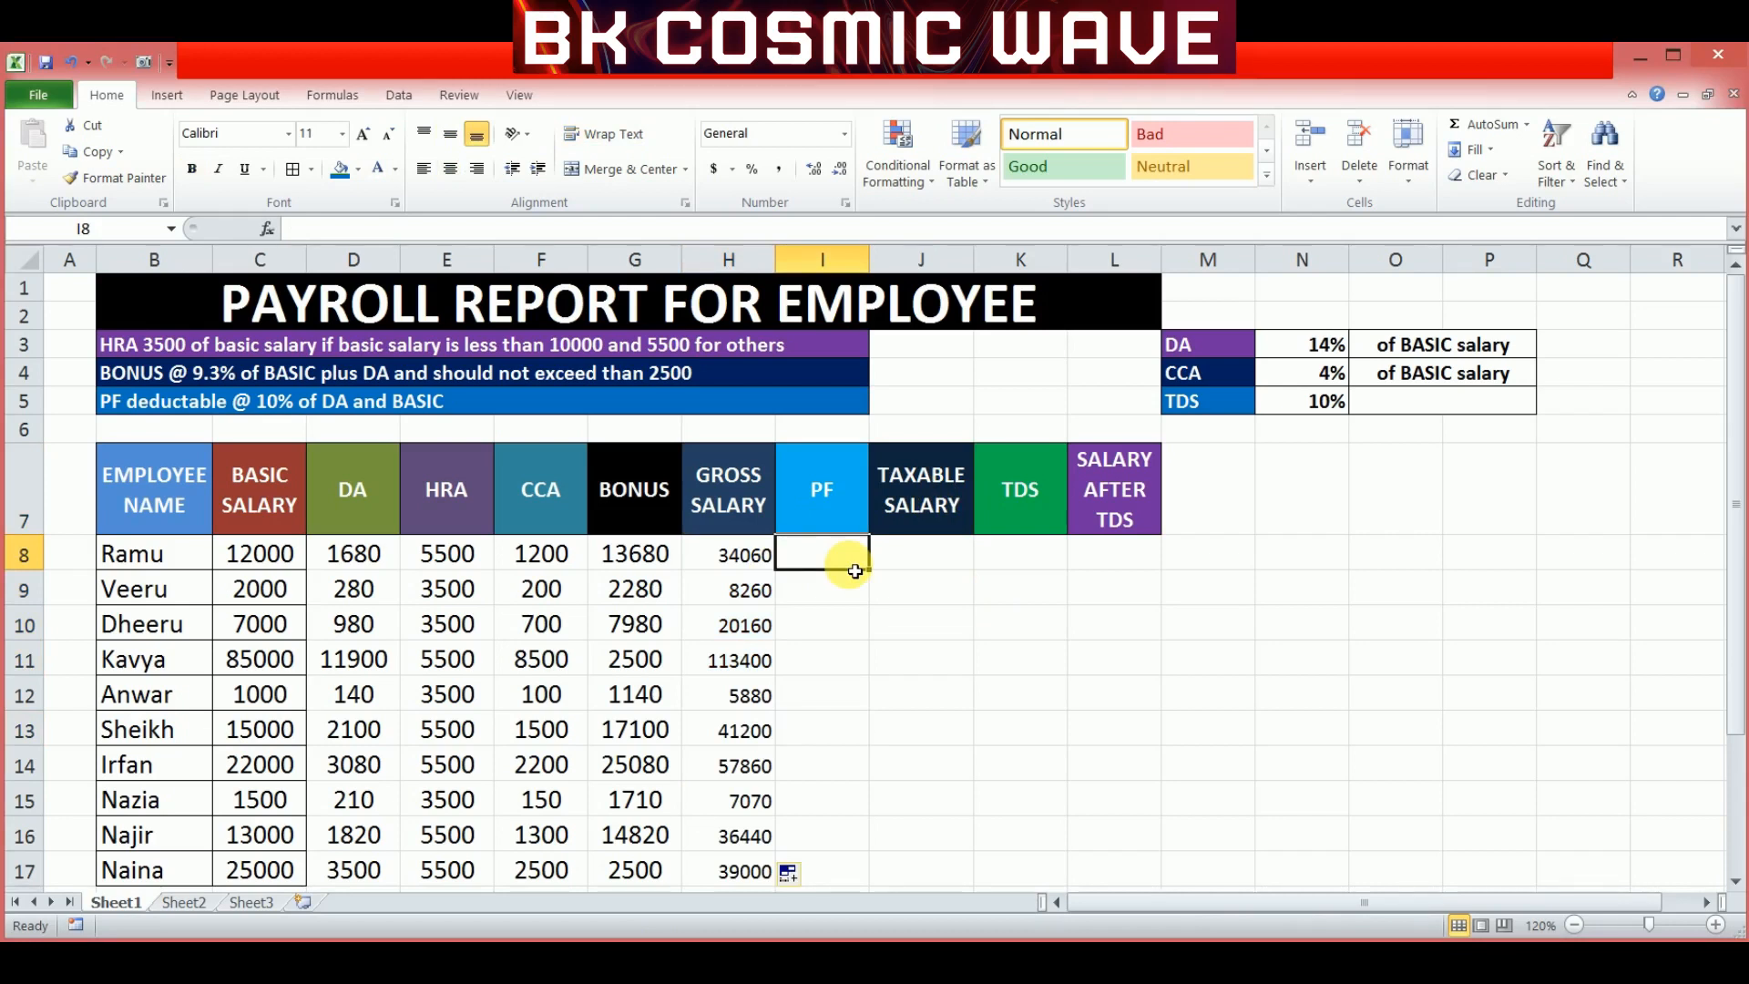
type("=")
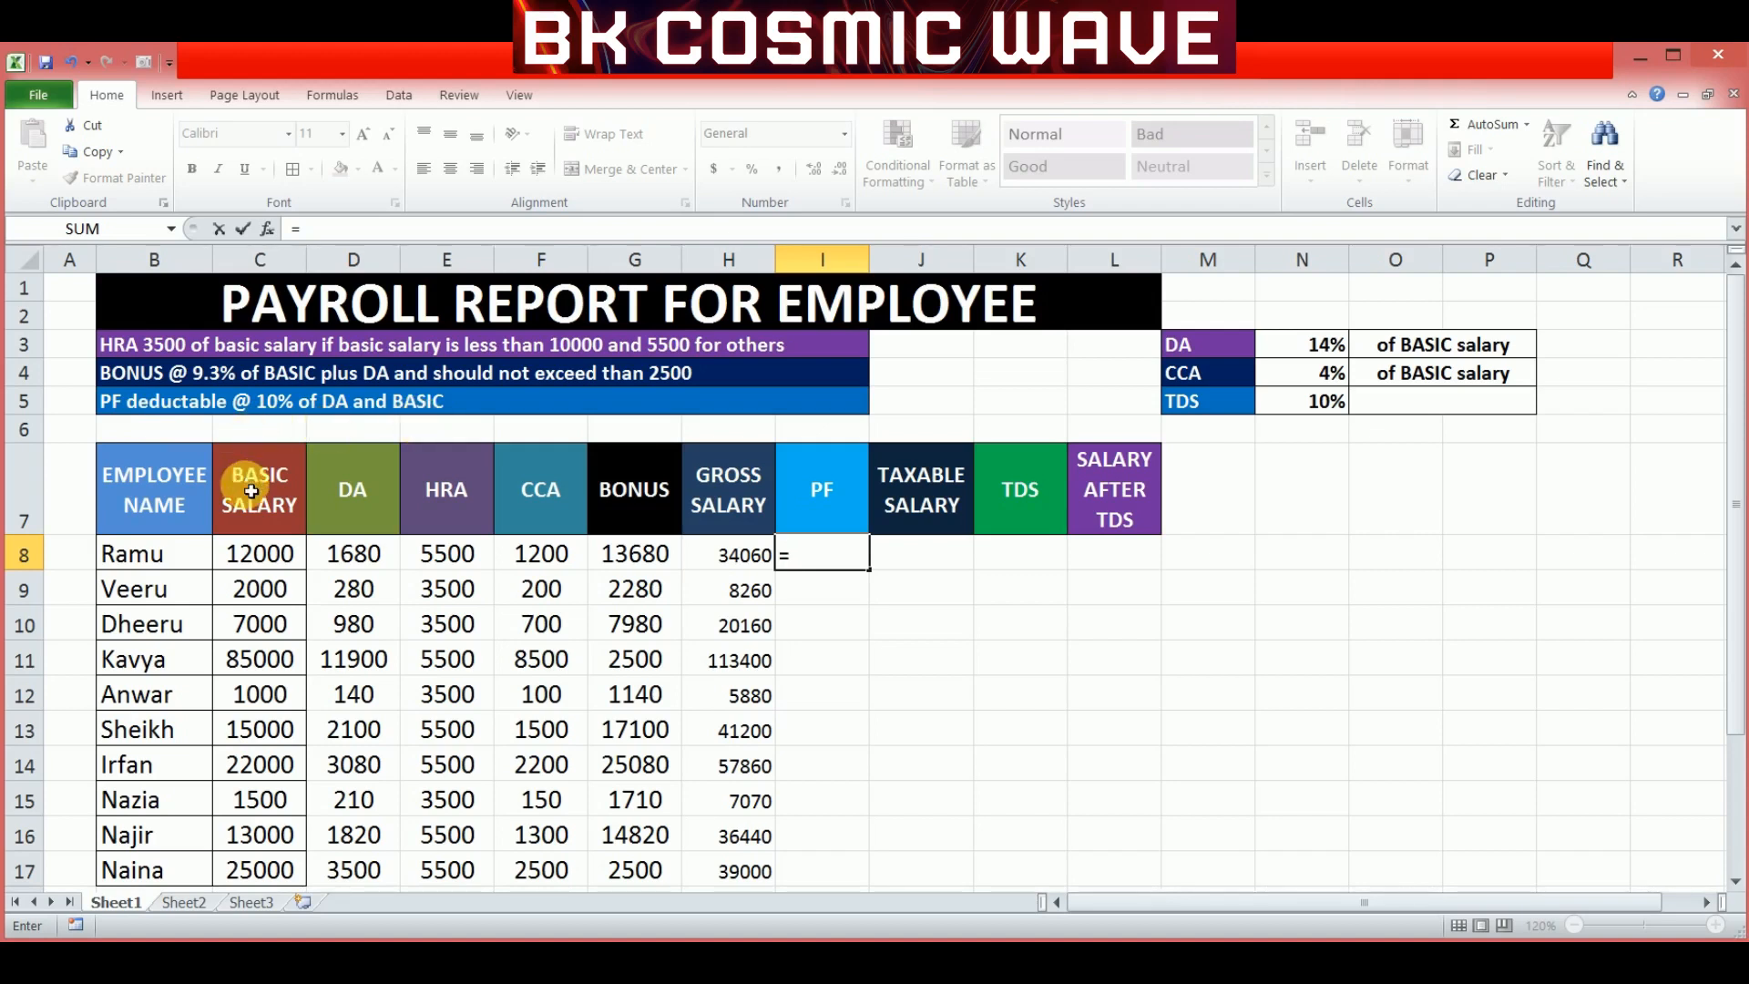
type("(")
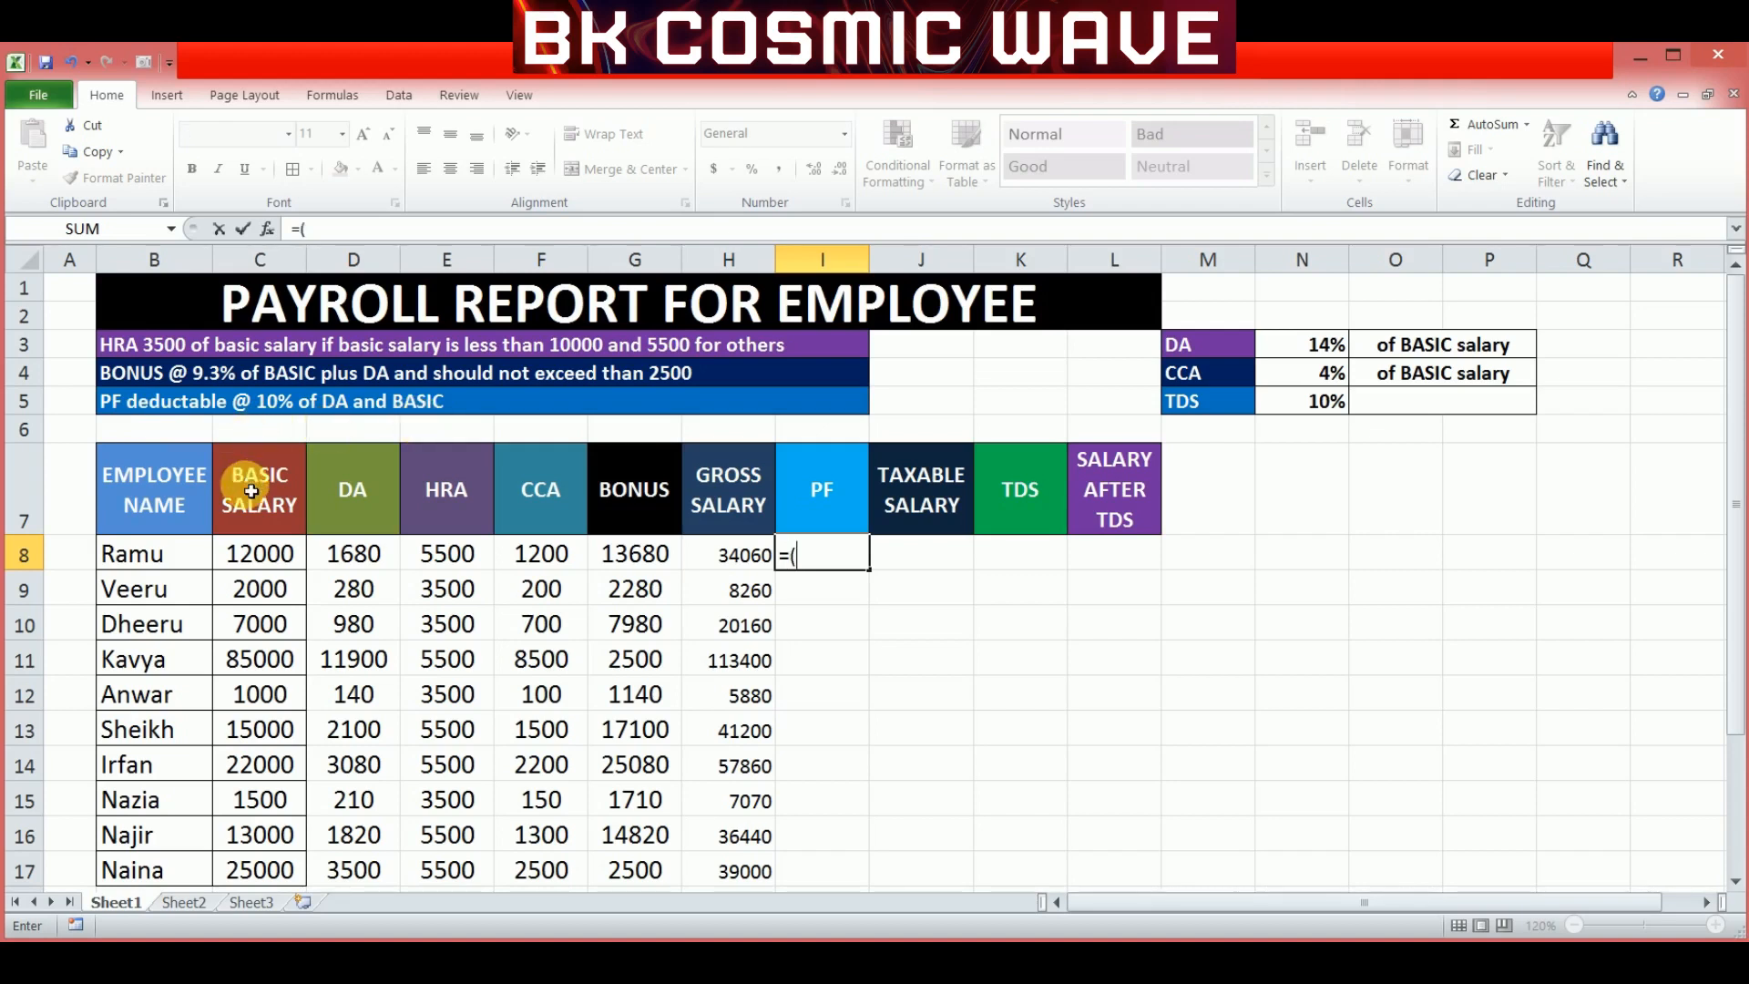
left_click(248, 565)
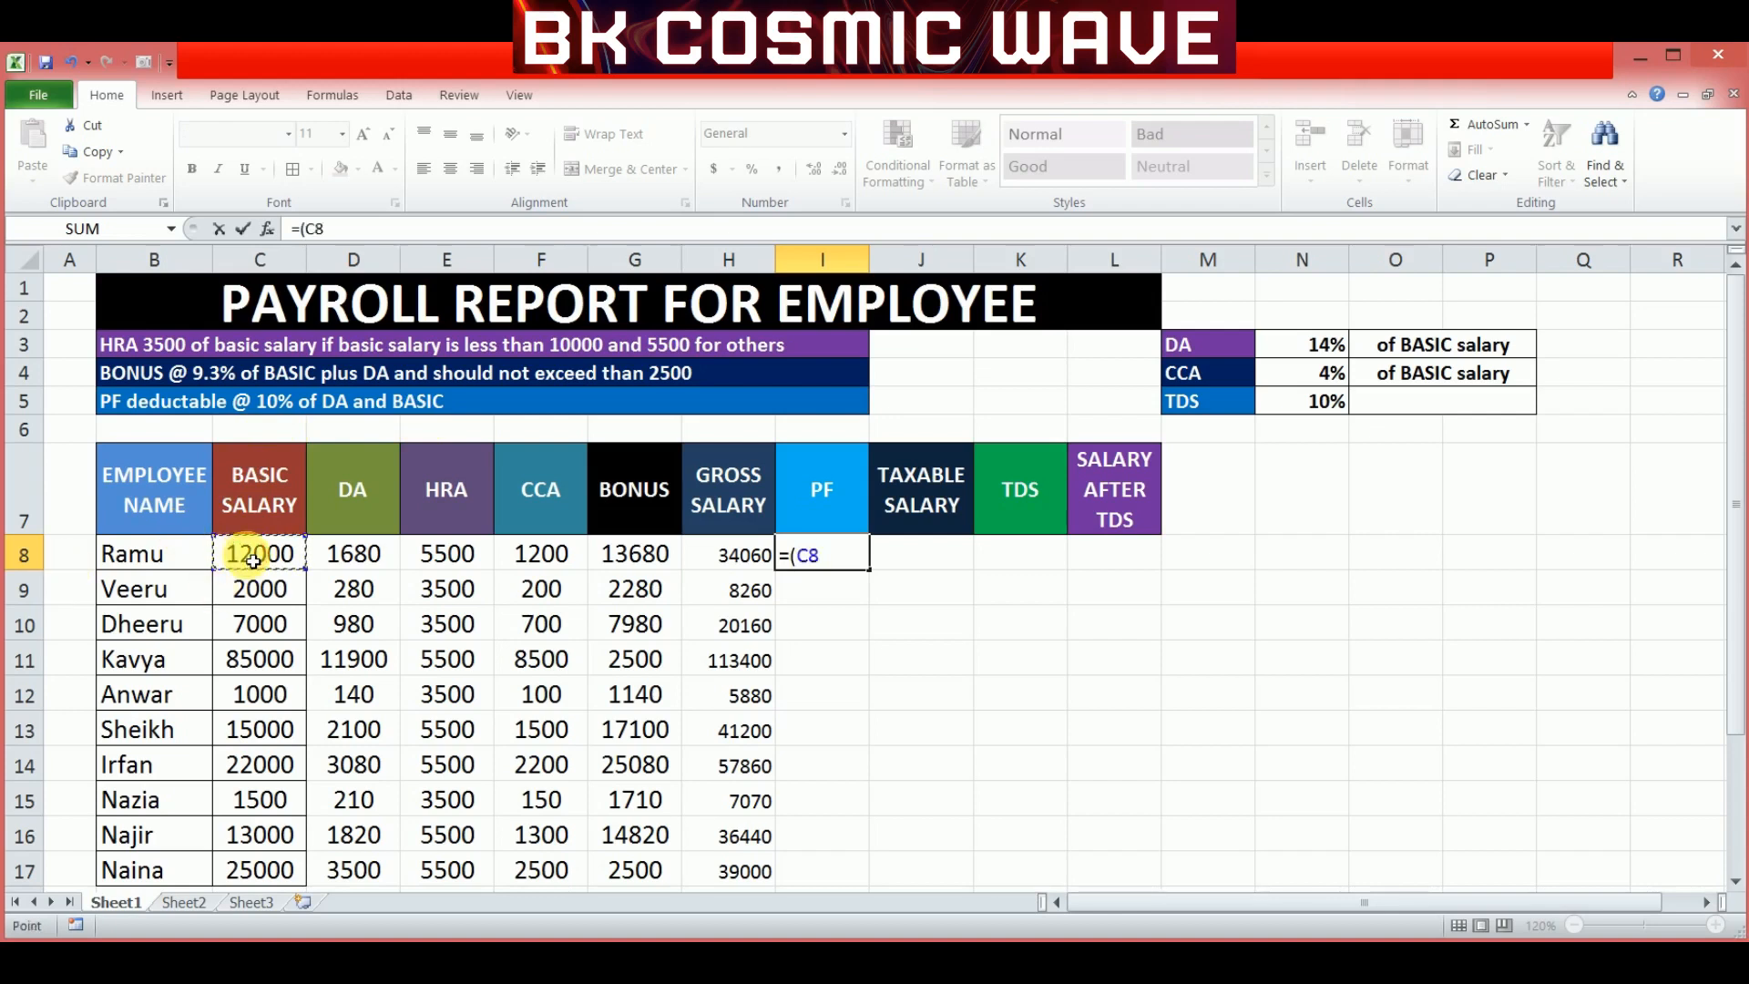
type("+")
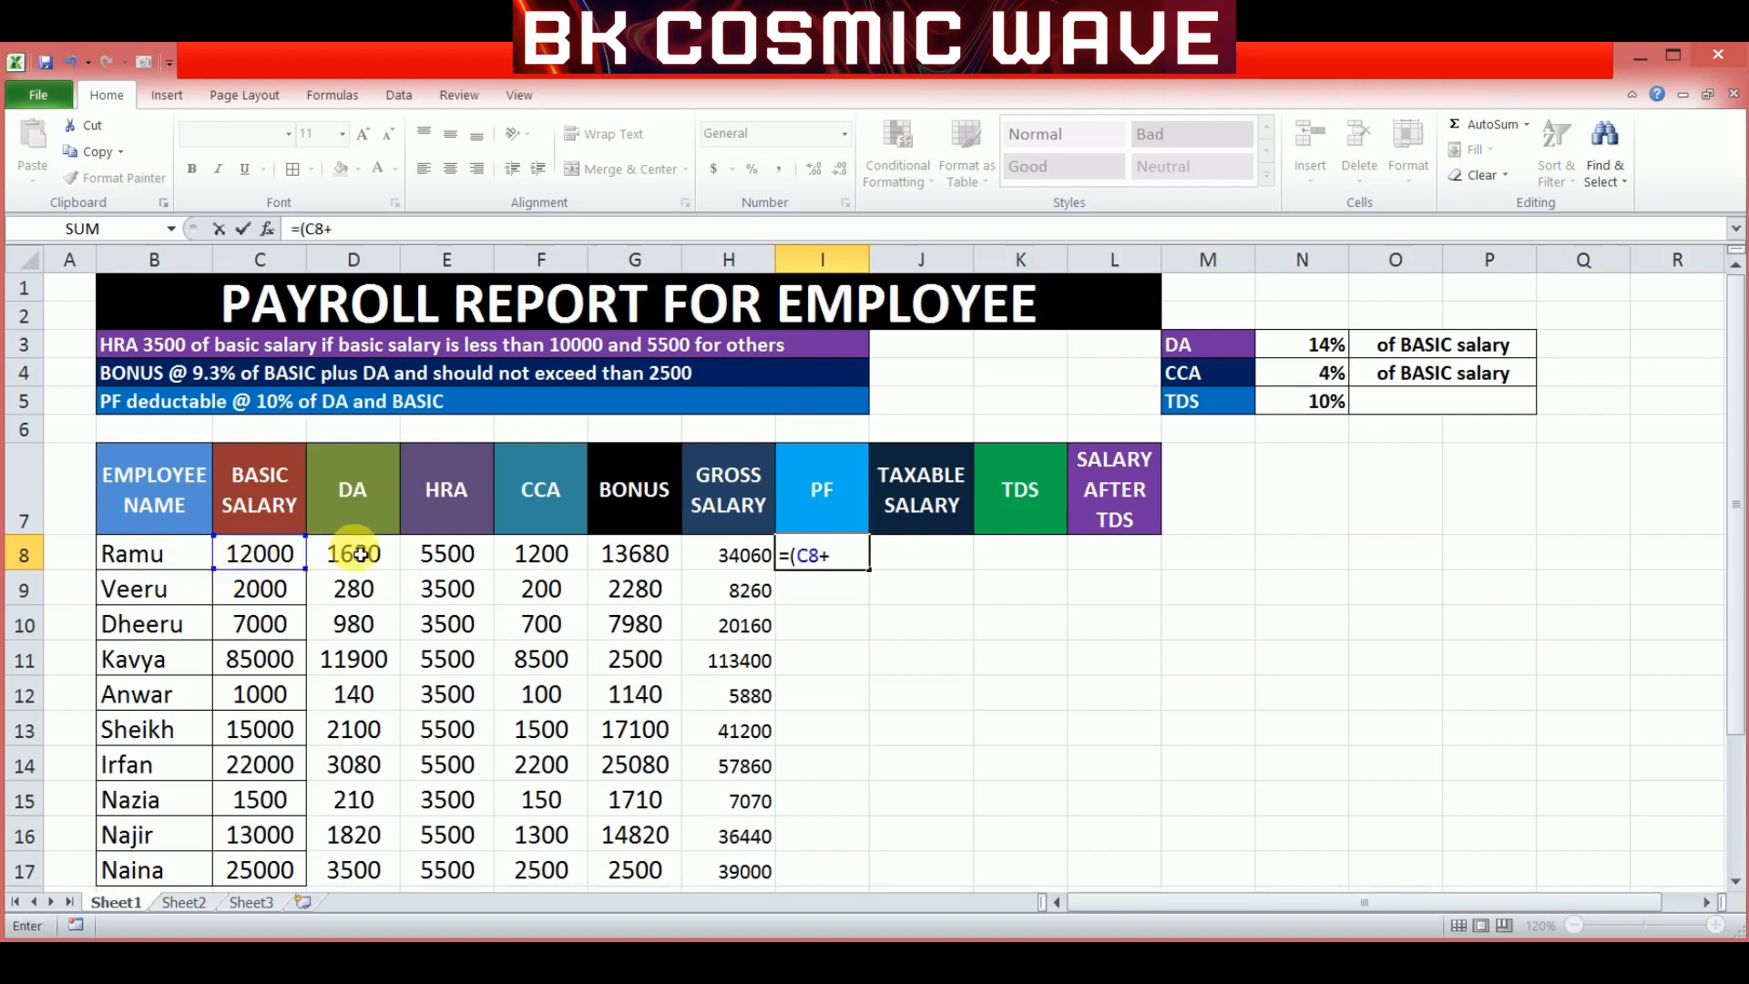
left_click(353, 557)
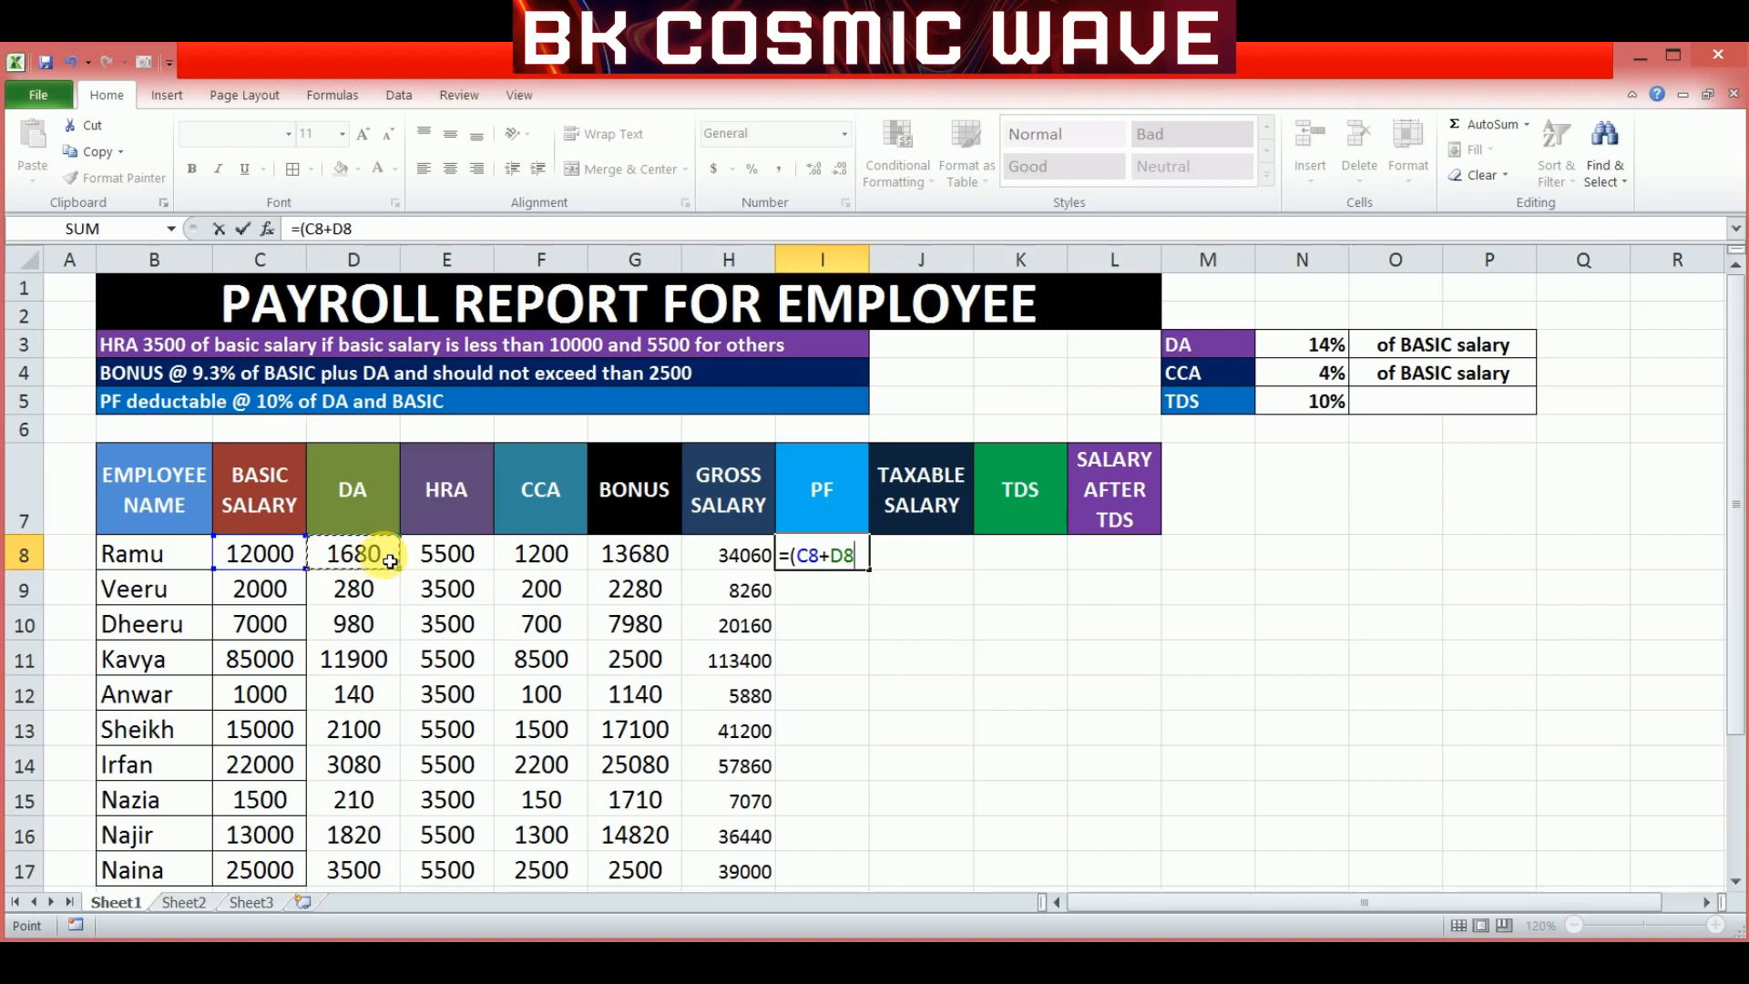
type(")*10%")
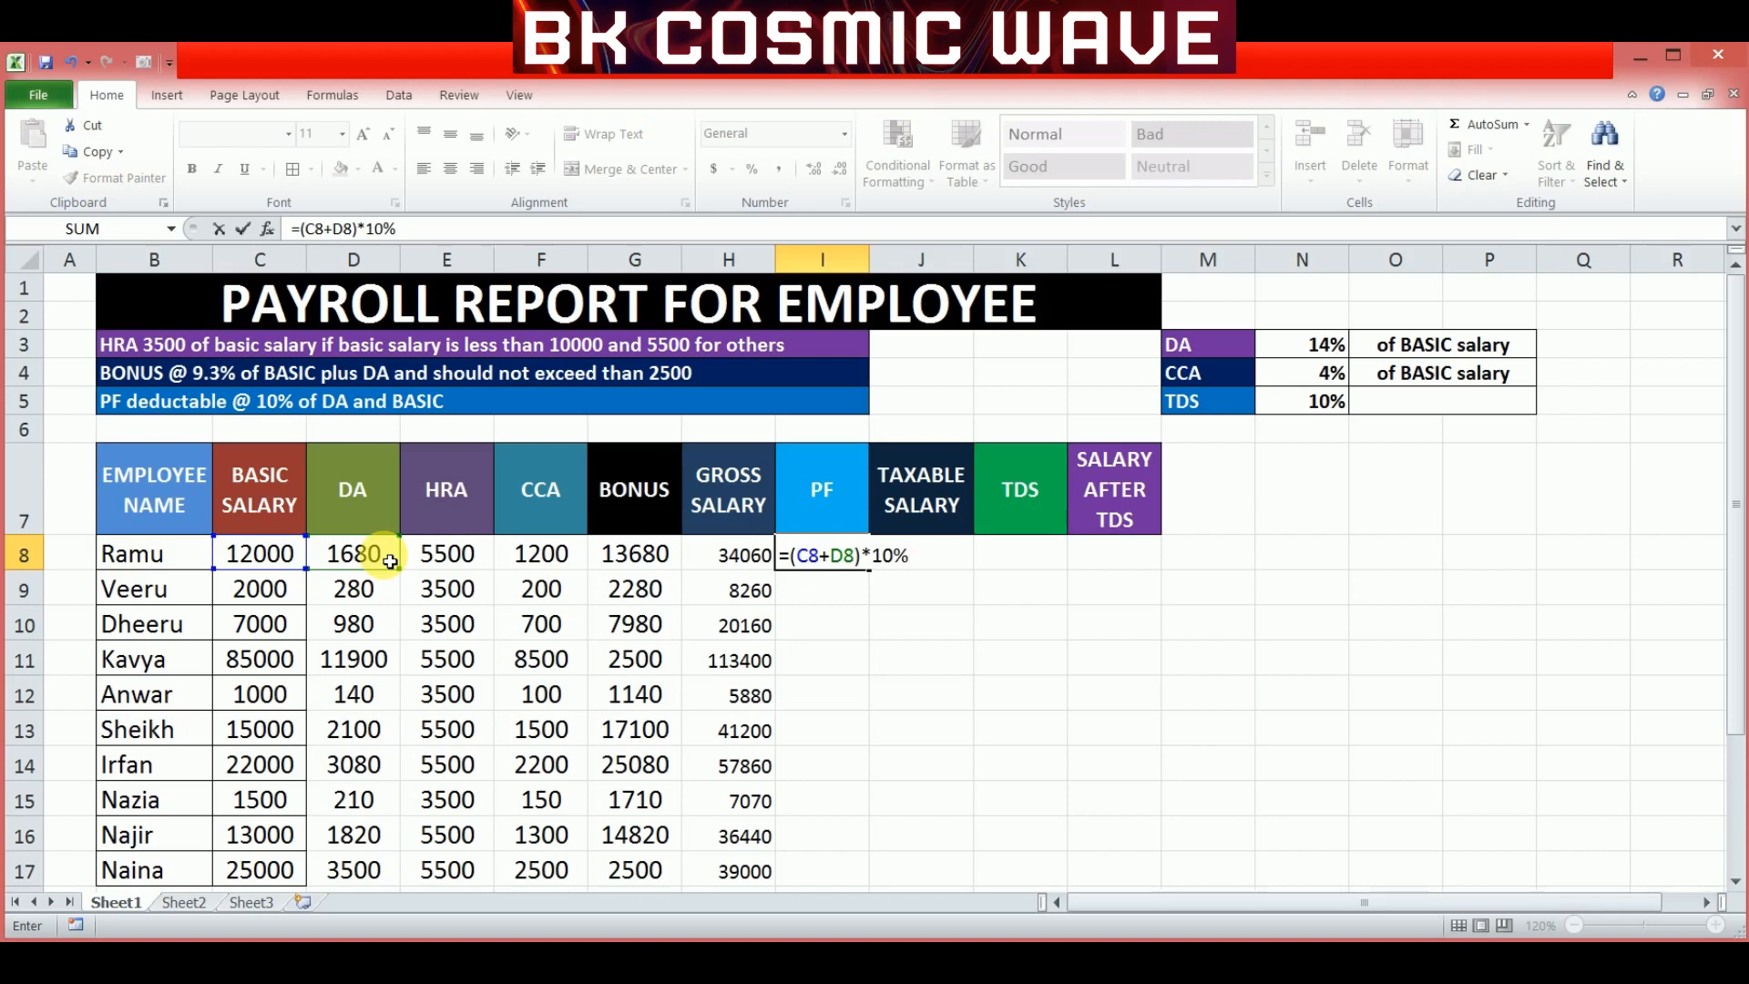
key("Return")
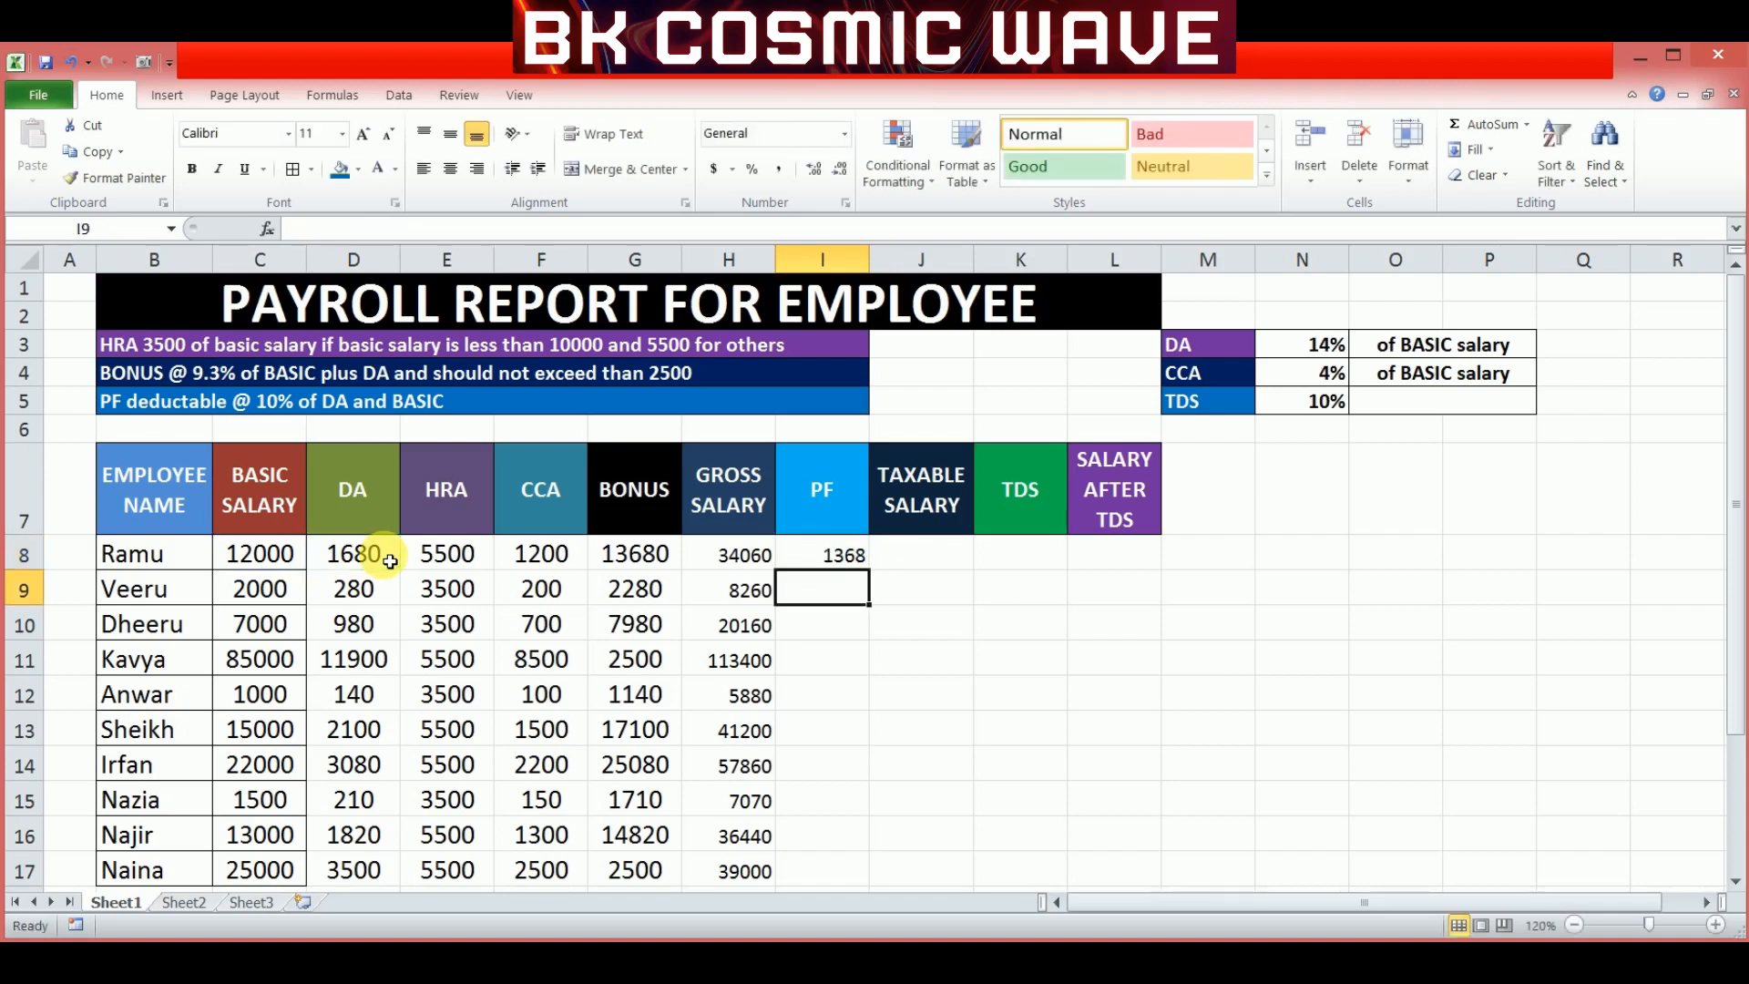
Fill the PF formula from I8 down through I17 for all employees.
left_click(829, 552)
left_click_drag(870, 570, 876, 588)
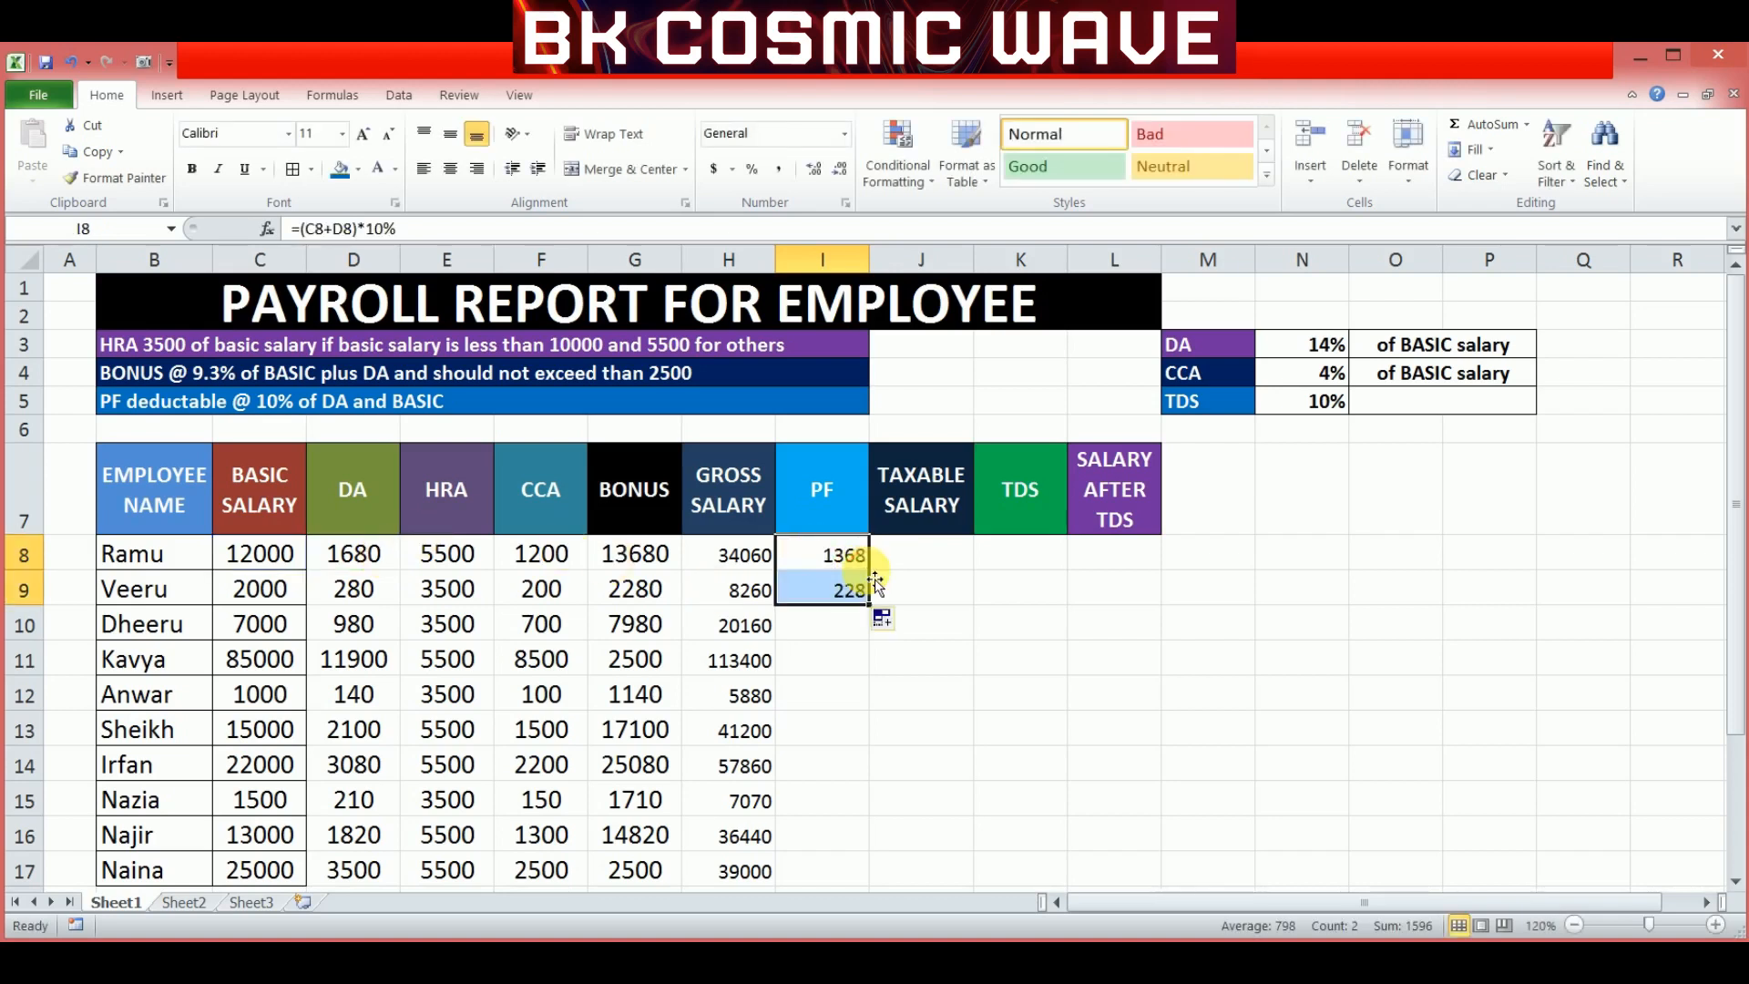
left_click(832, 552)
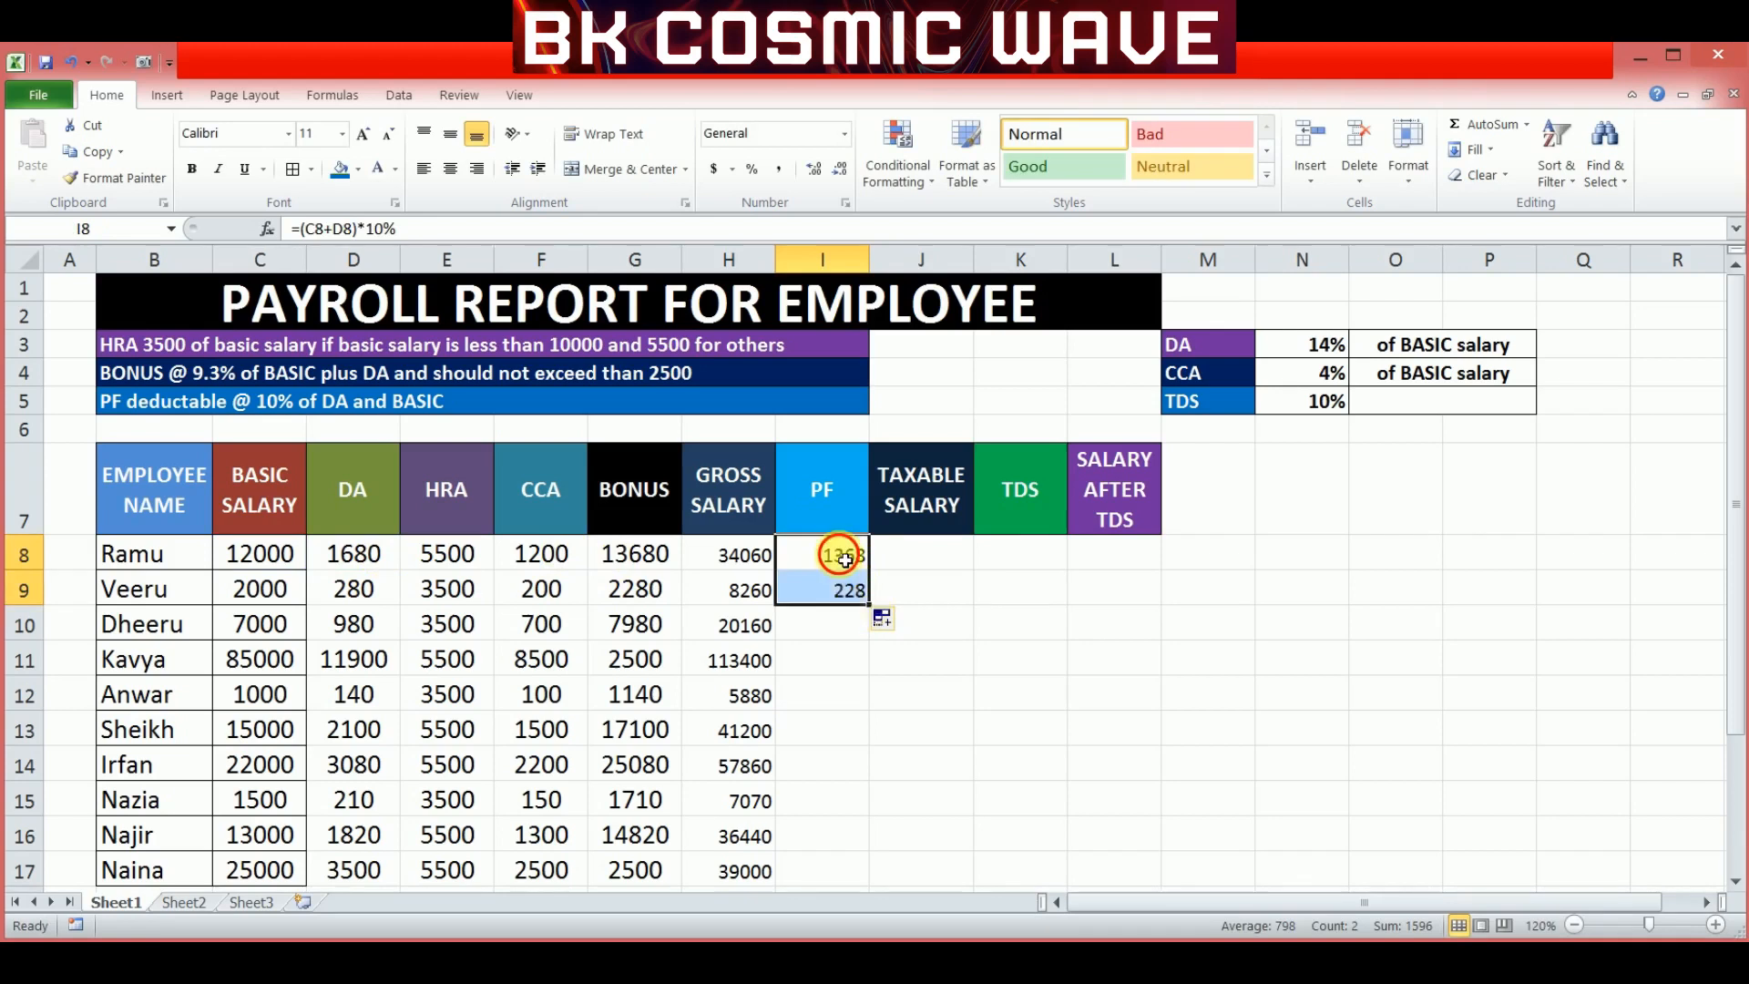
left_click_drag(870, 569, 878, 883)
left_click(910, 693)
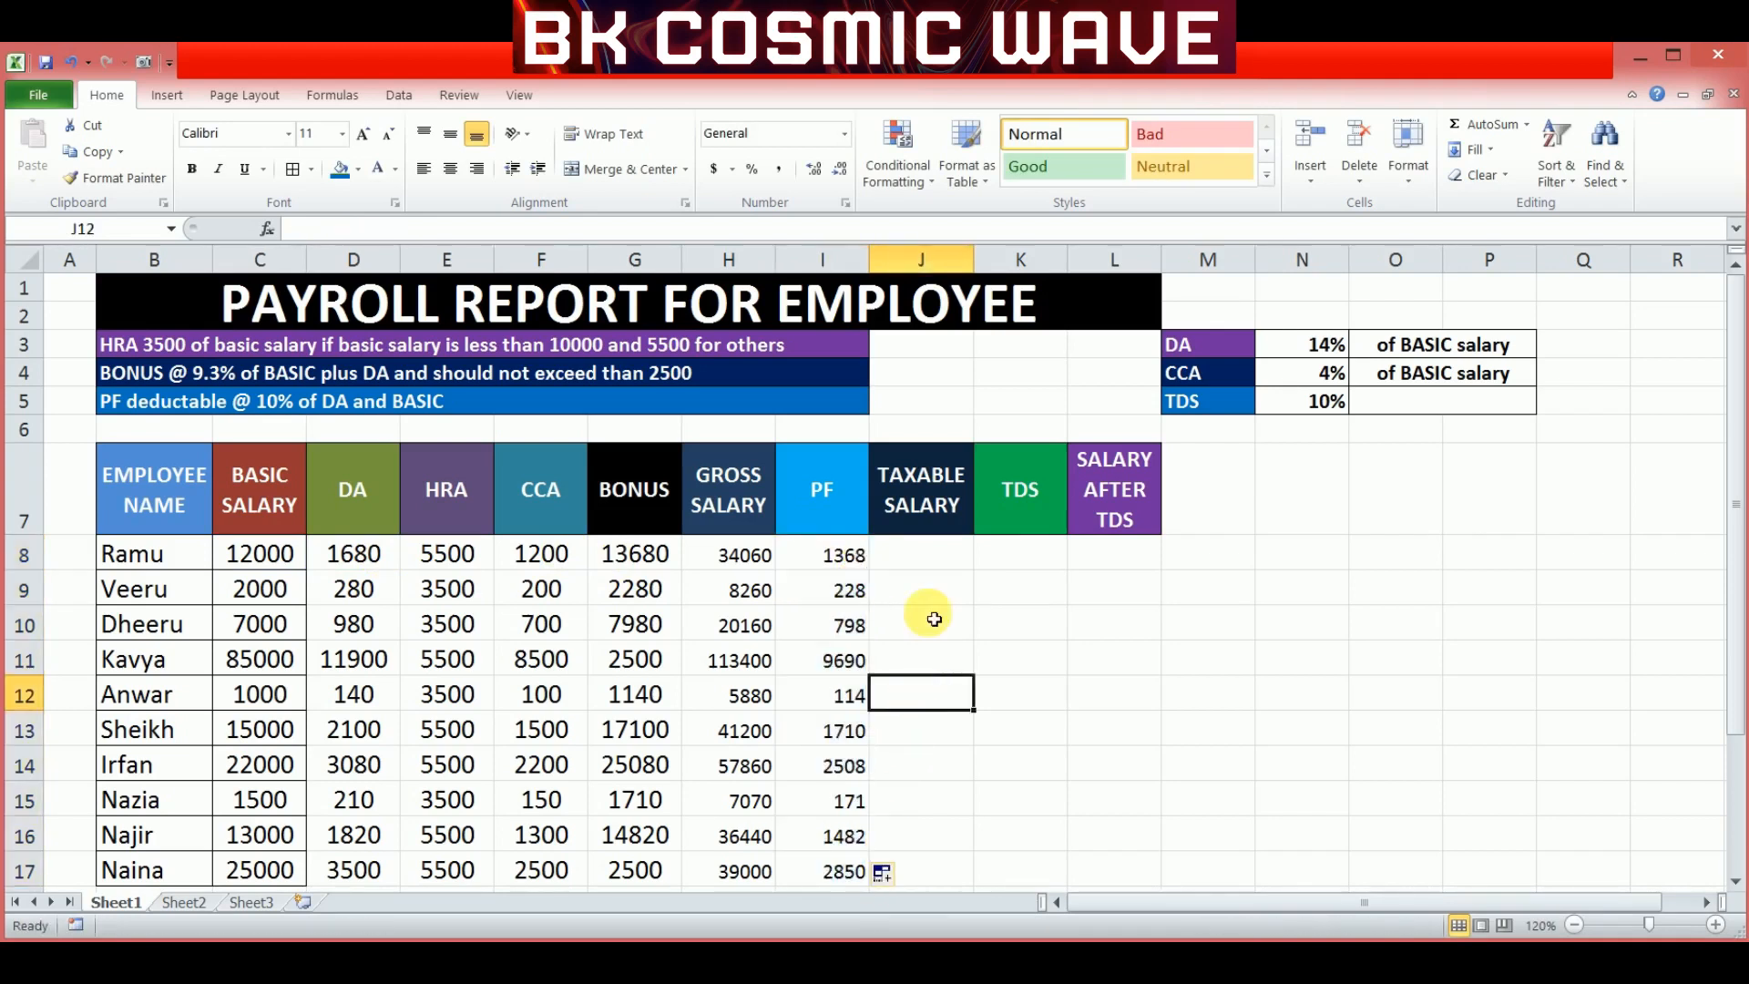
Calculate taxable salary in J8 with =SUM(H8-I8) and fill the formula down through J17.
left_click(944, 566)
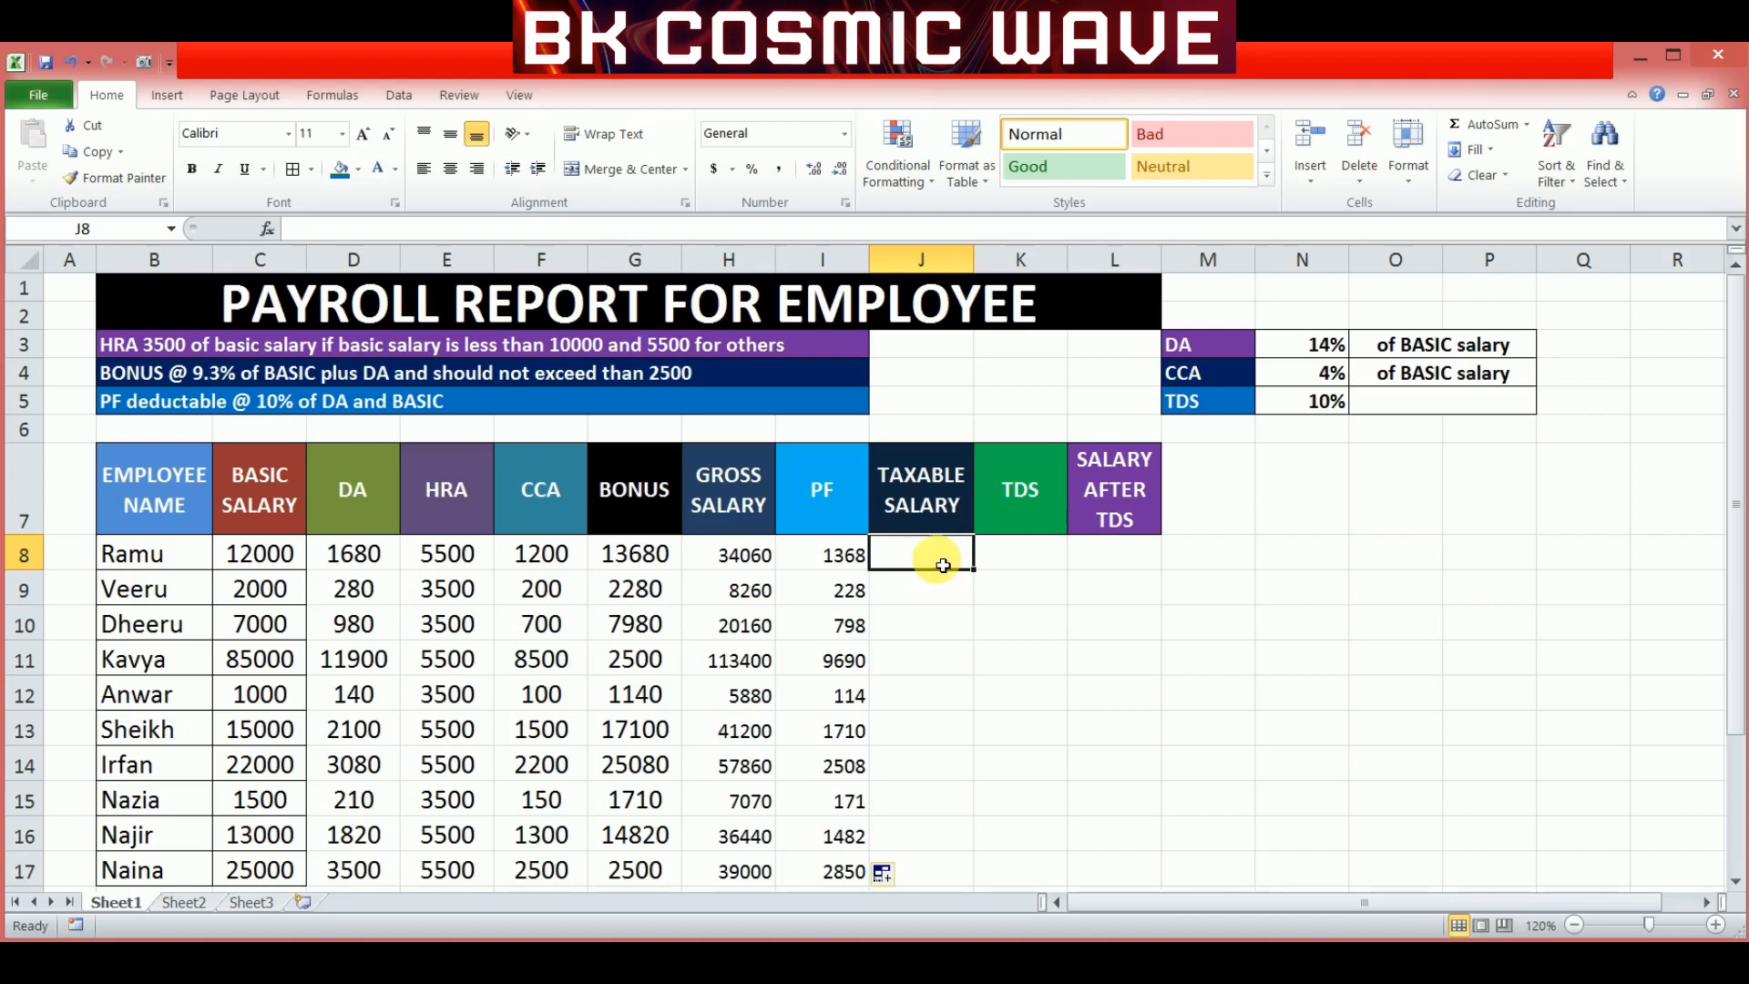
left_click(747, 554)
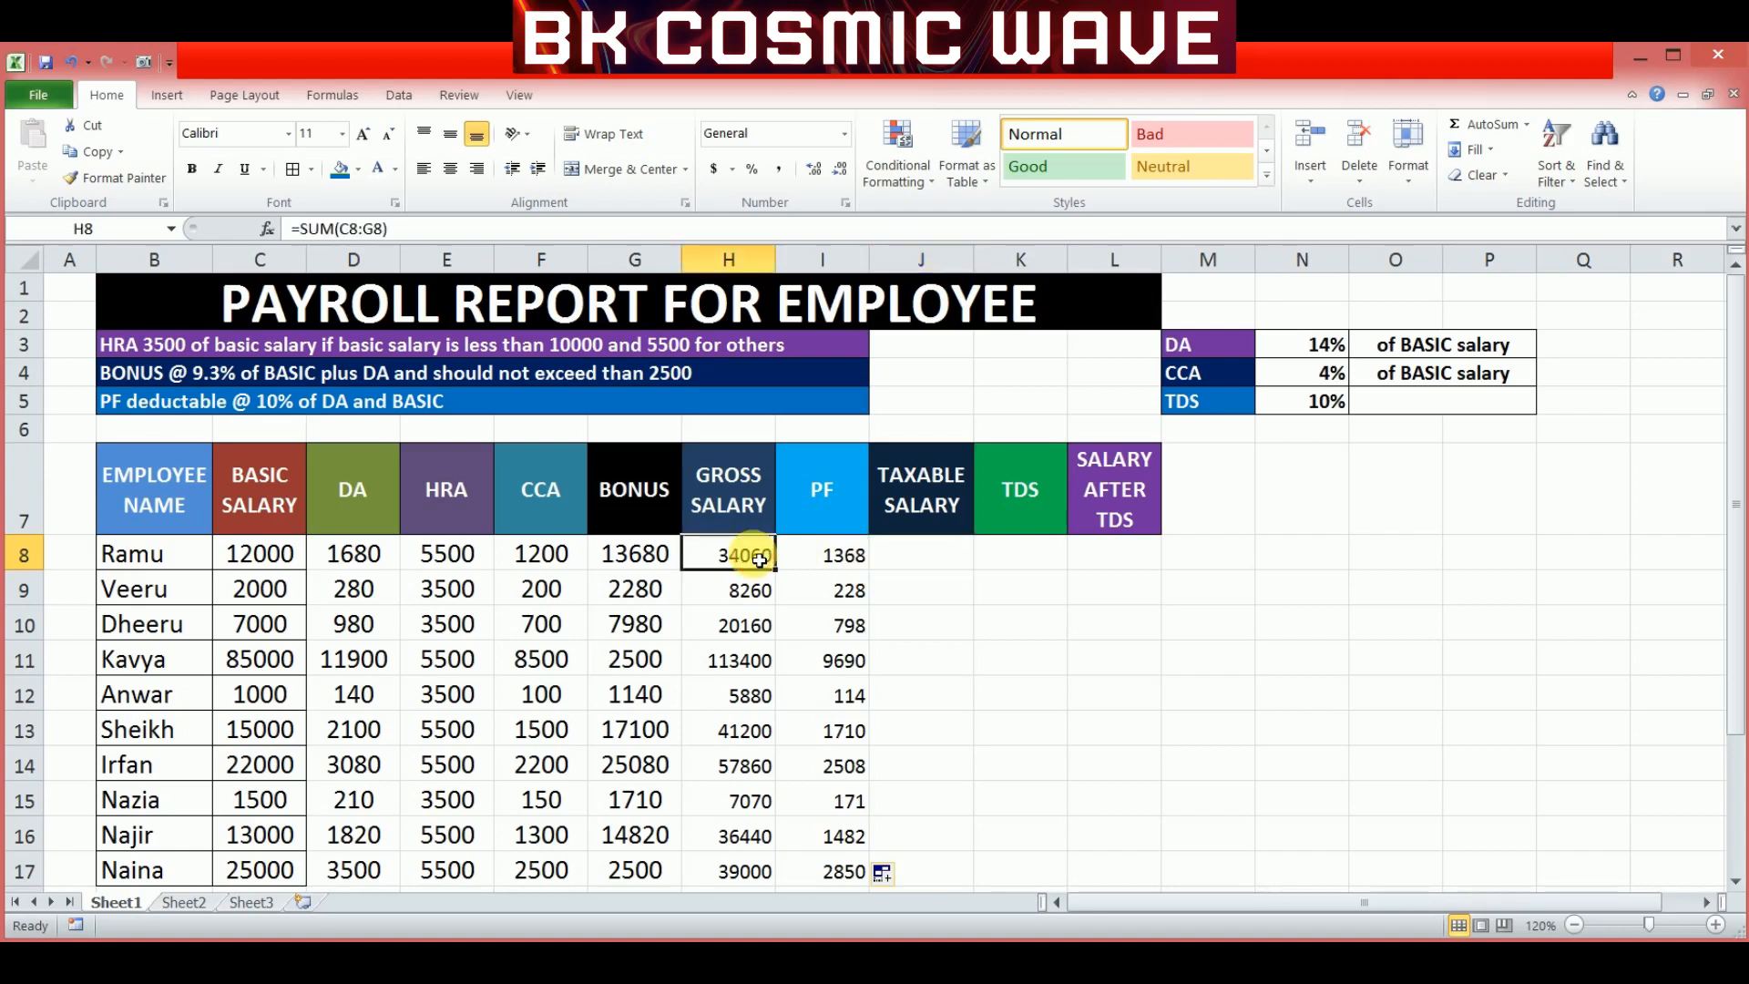
left_click(922, 567)
type("=")
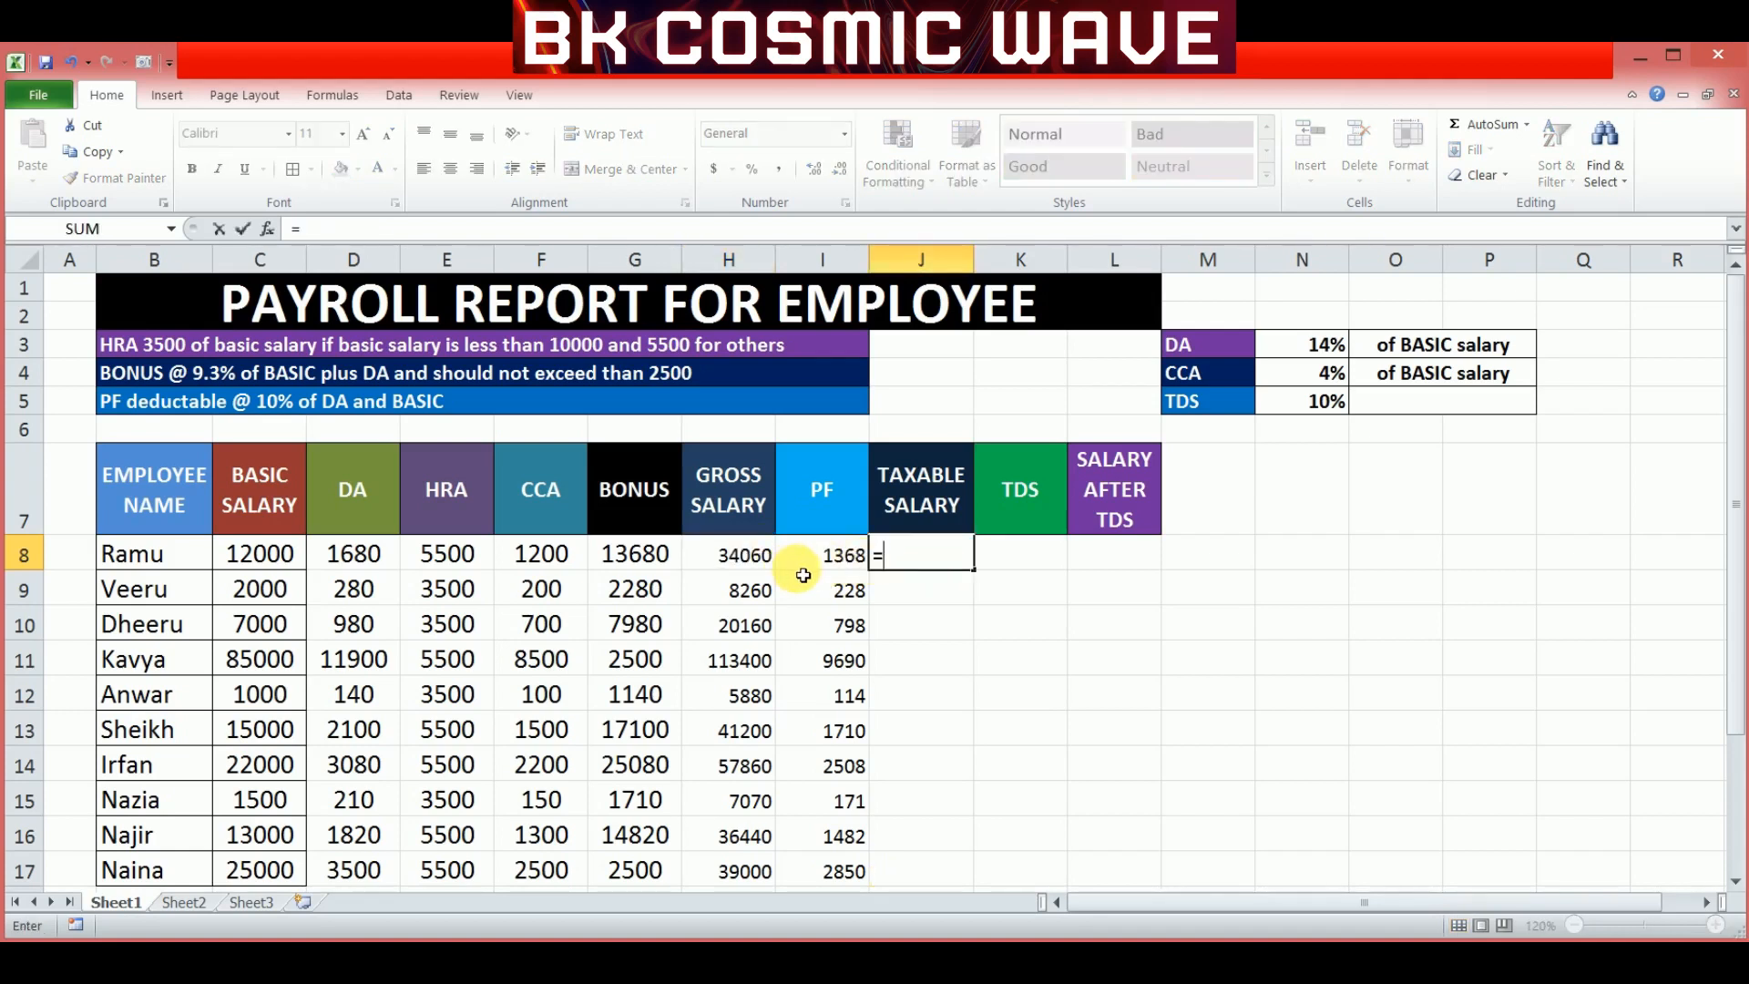
type("su")
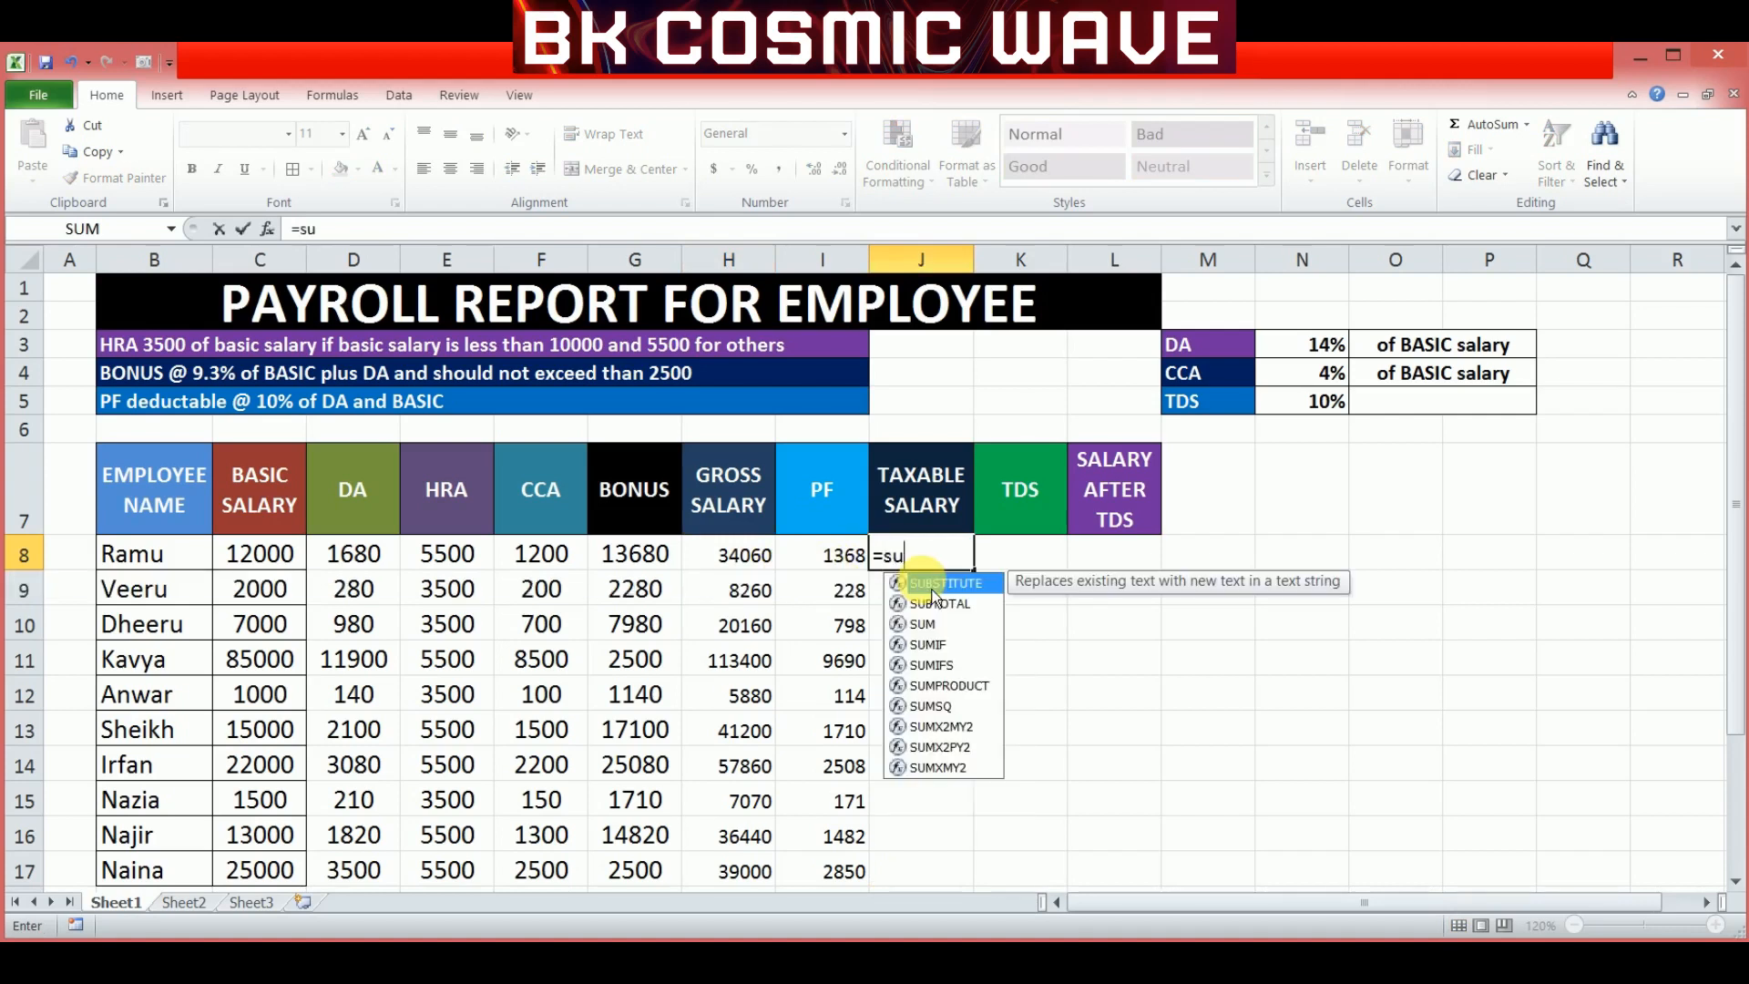
type("m(")
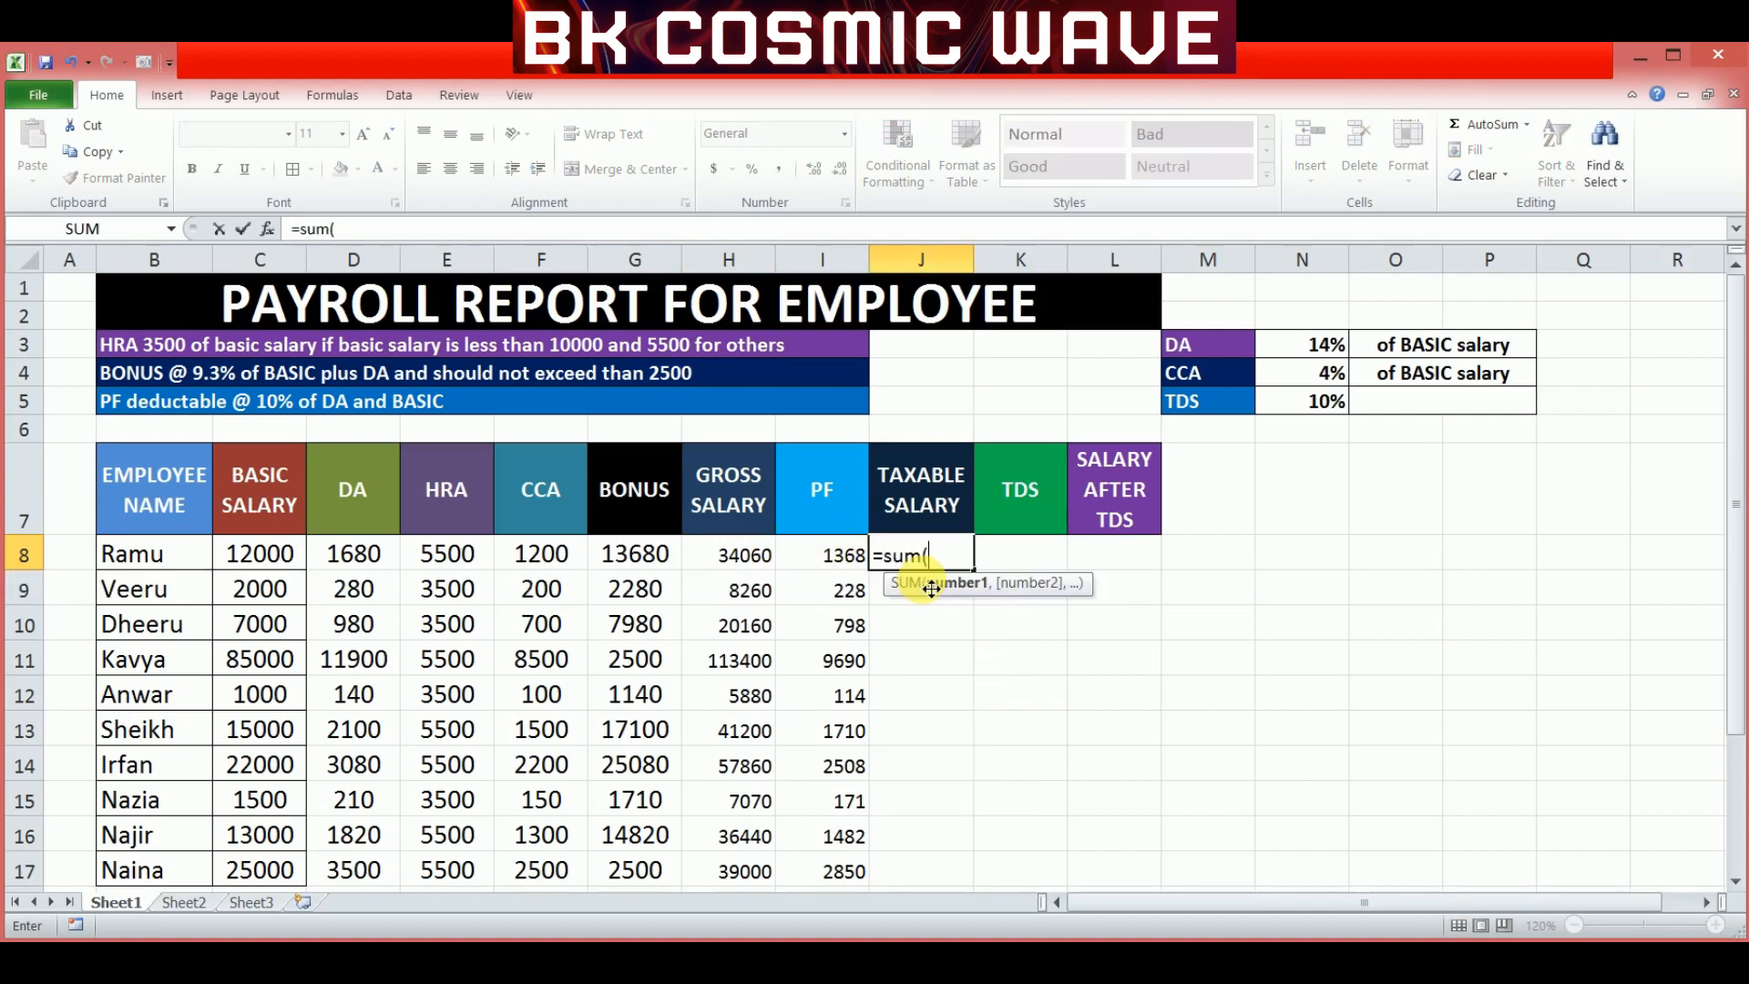
left_click(761, 564)
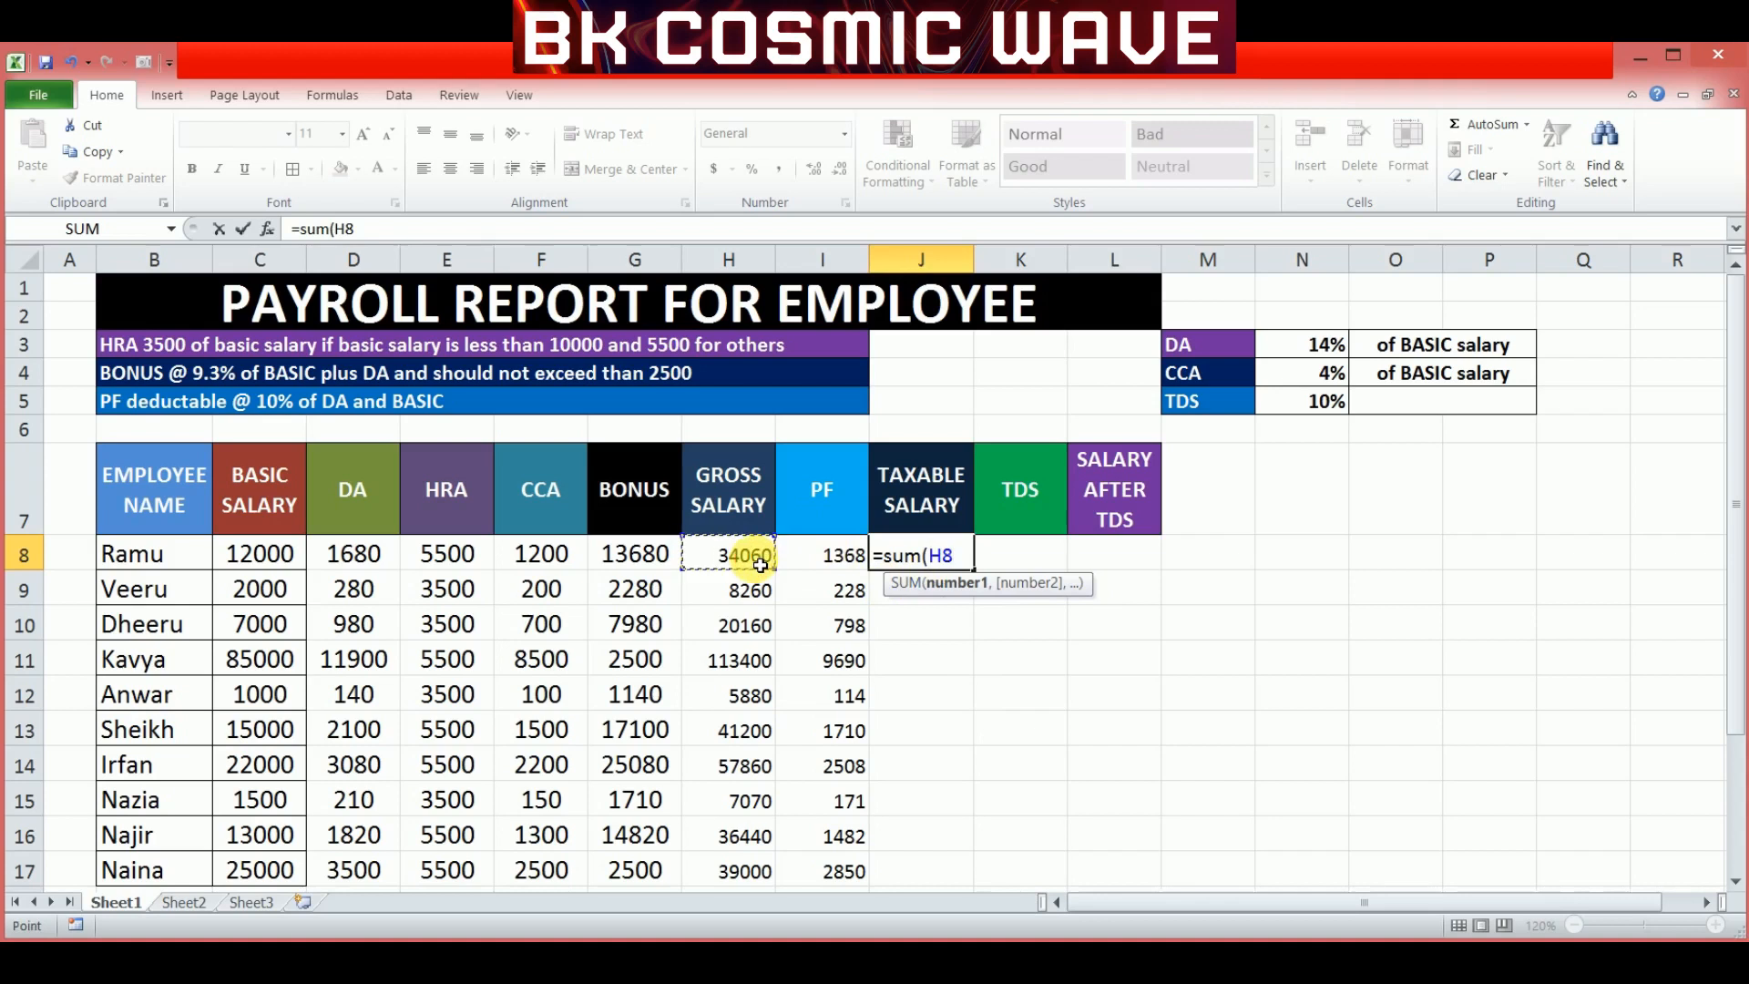
type("-")
left_click(836, 569)
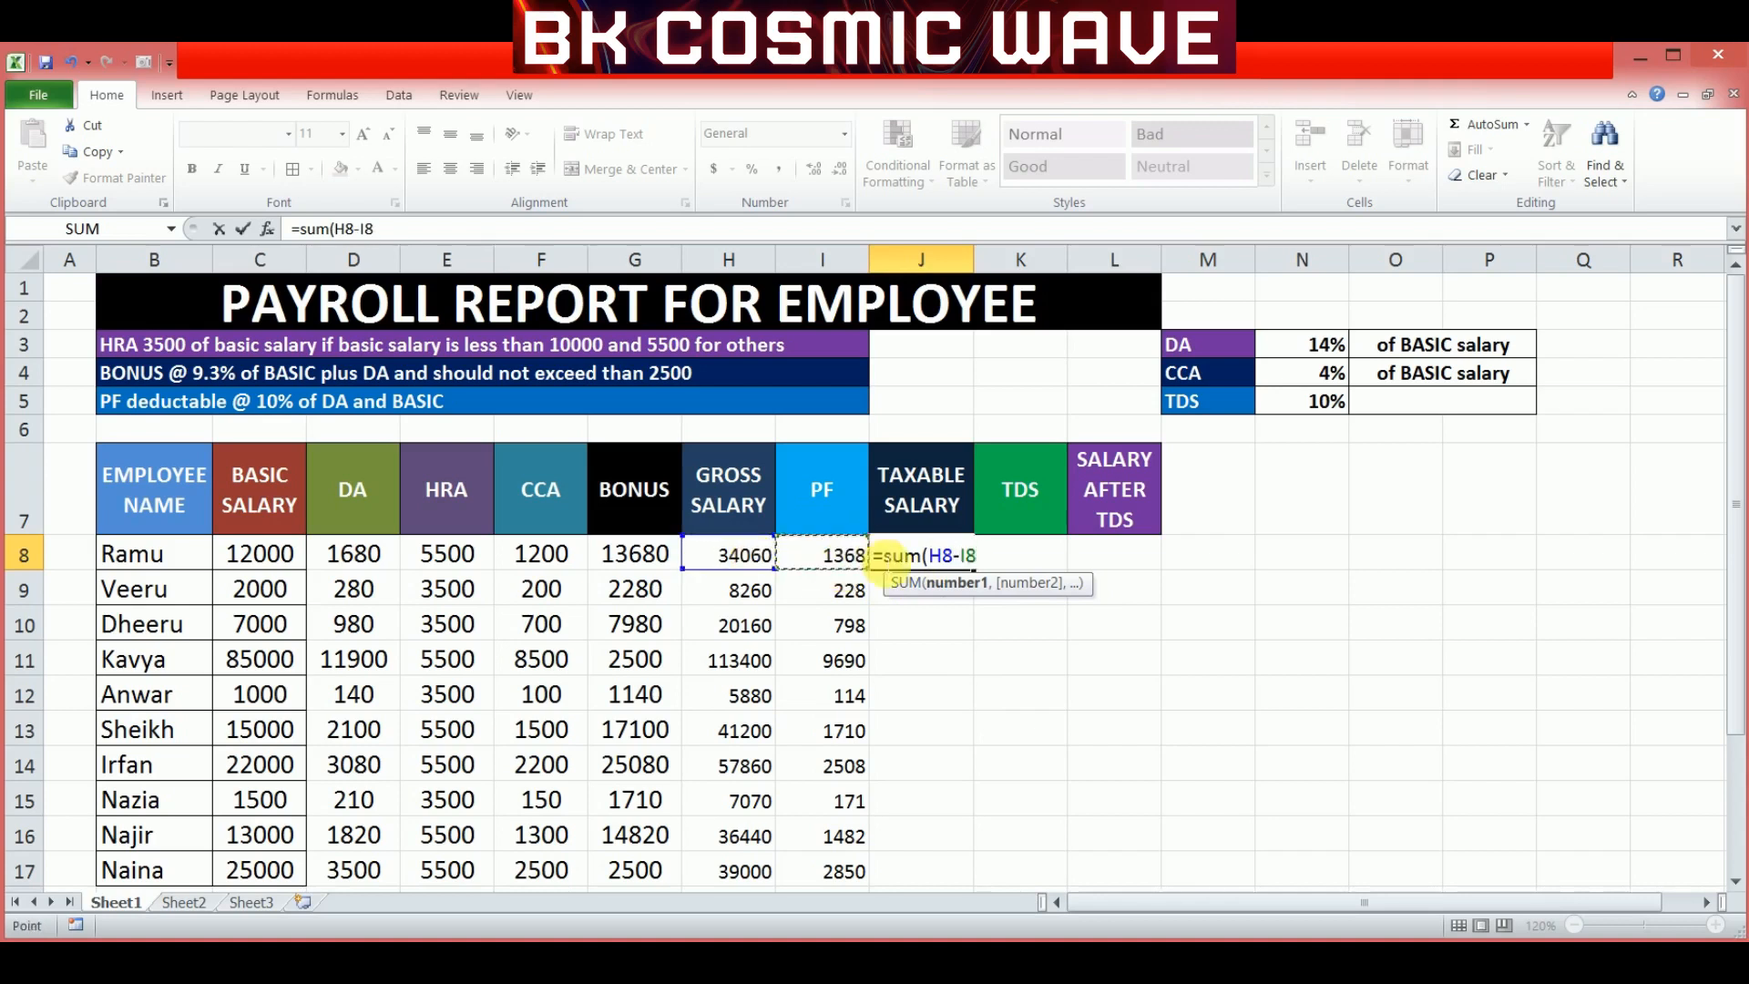
type(")")
key("Return")
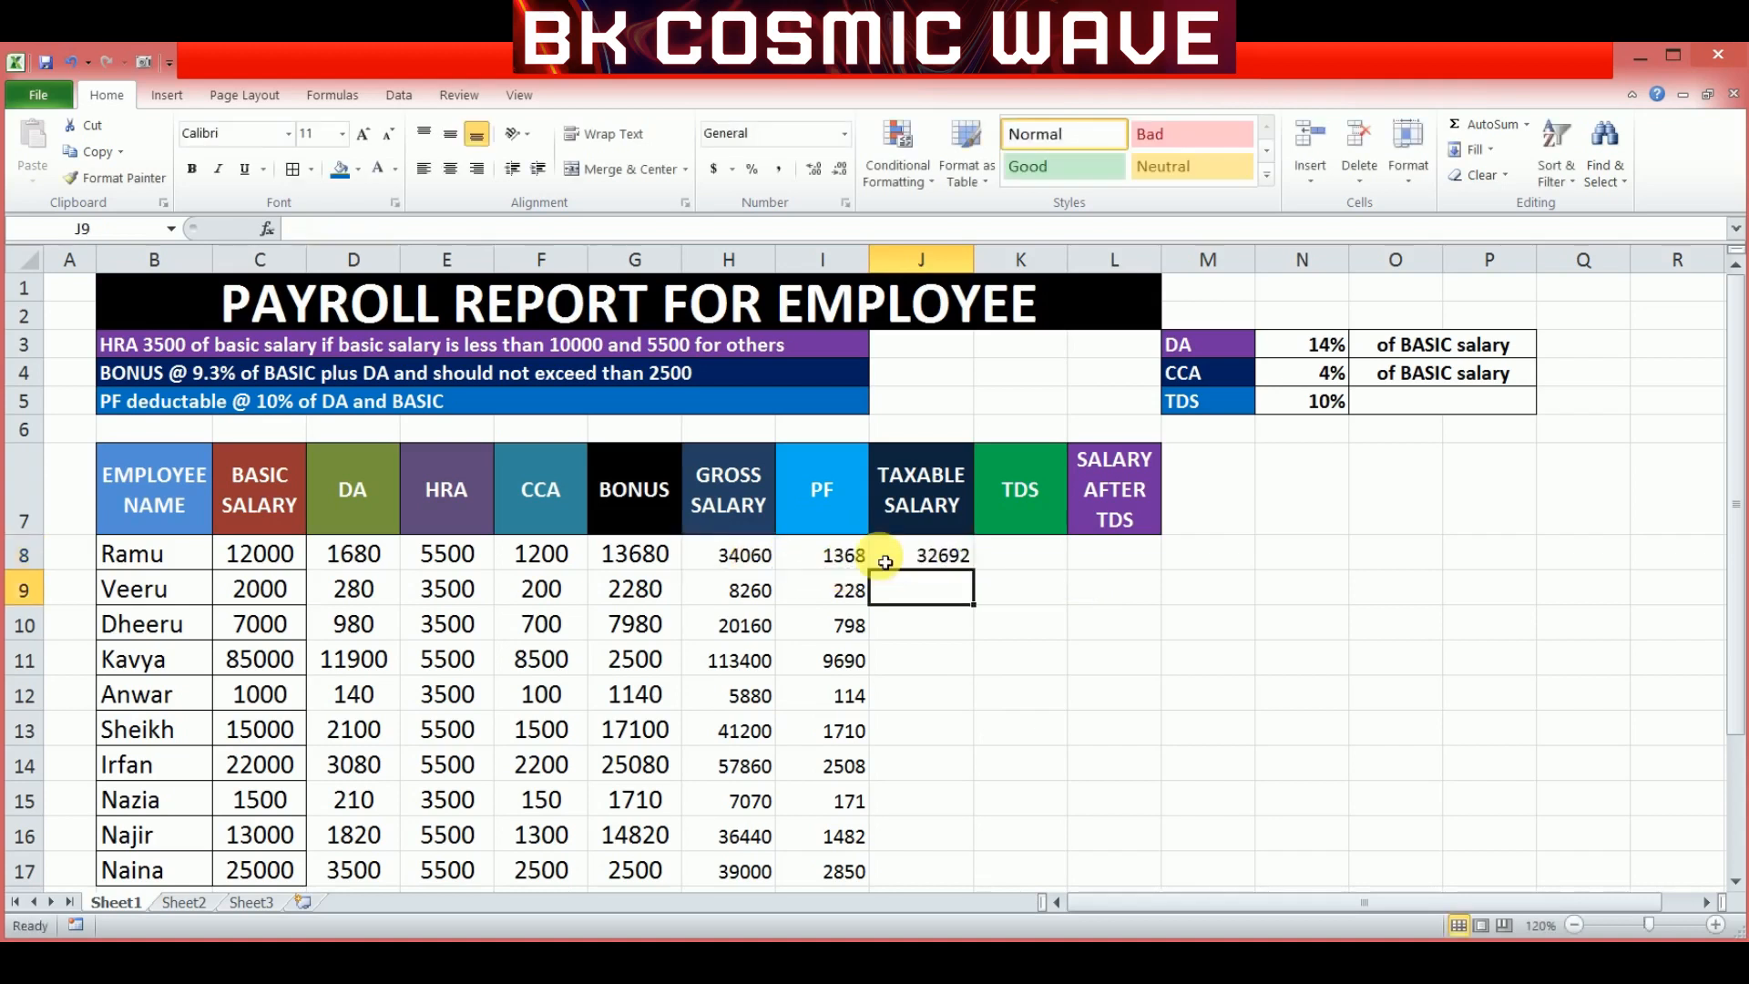
left_click(943, 564)
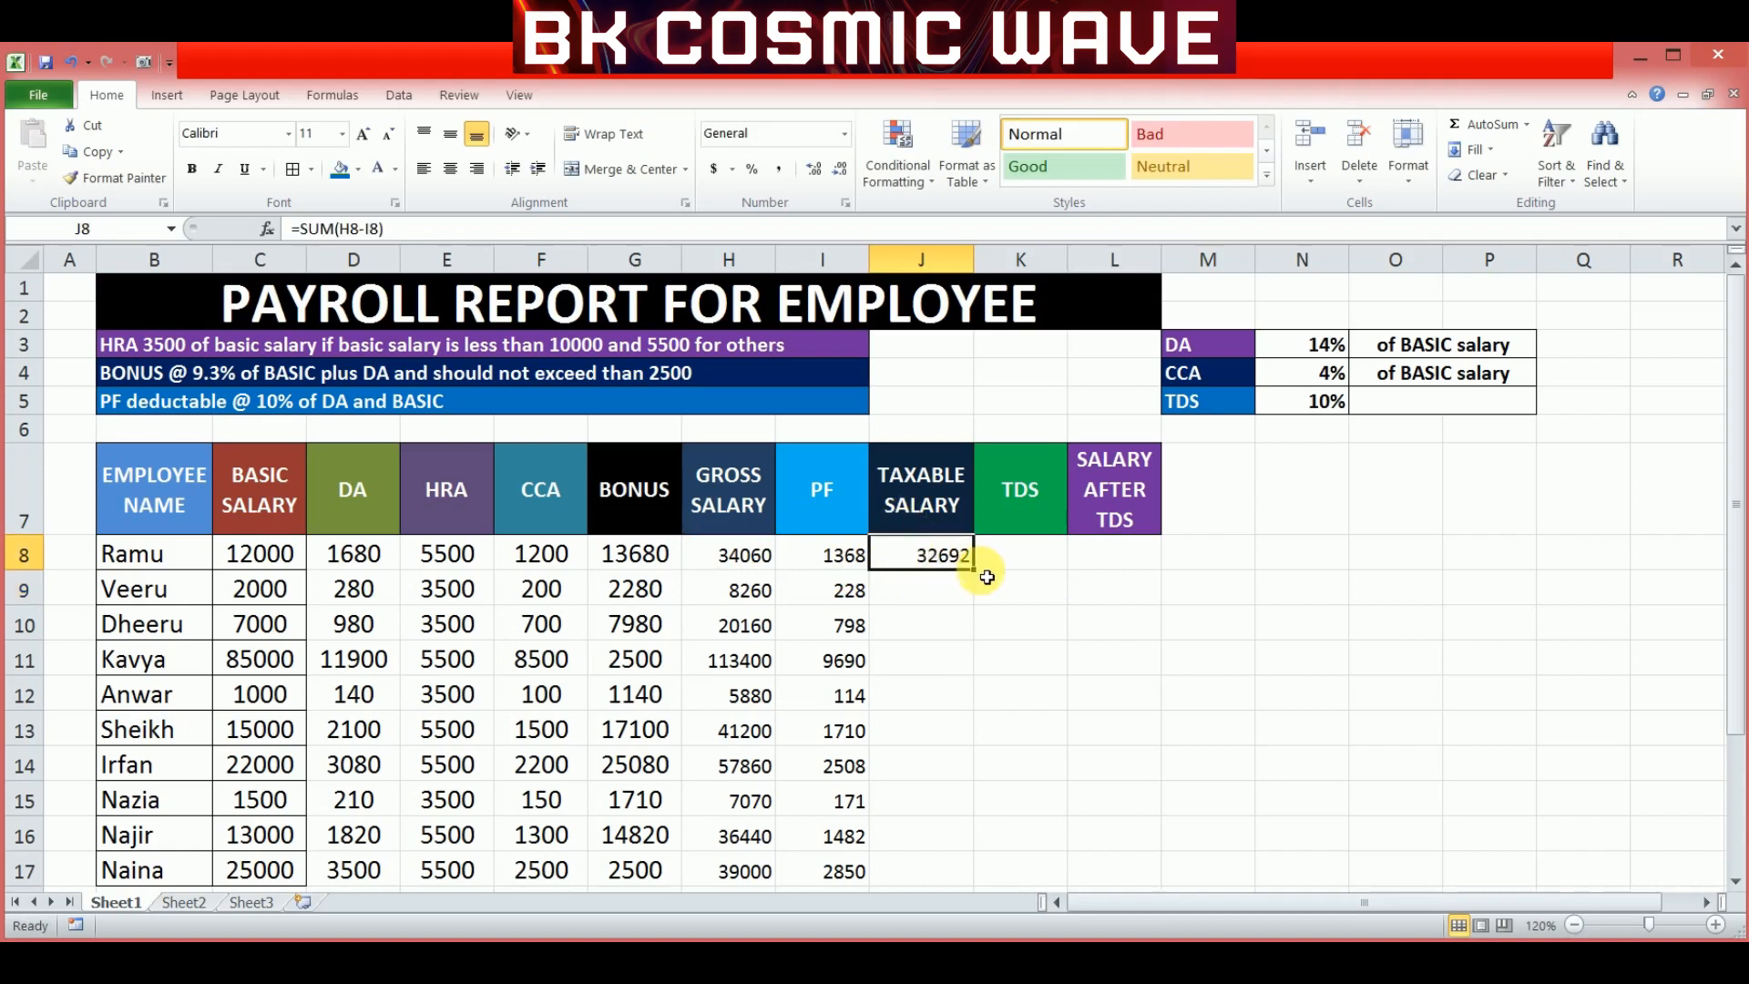
left_click_drag(974, 570, 988, 880)
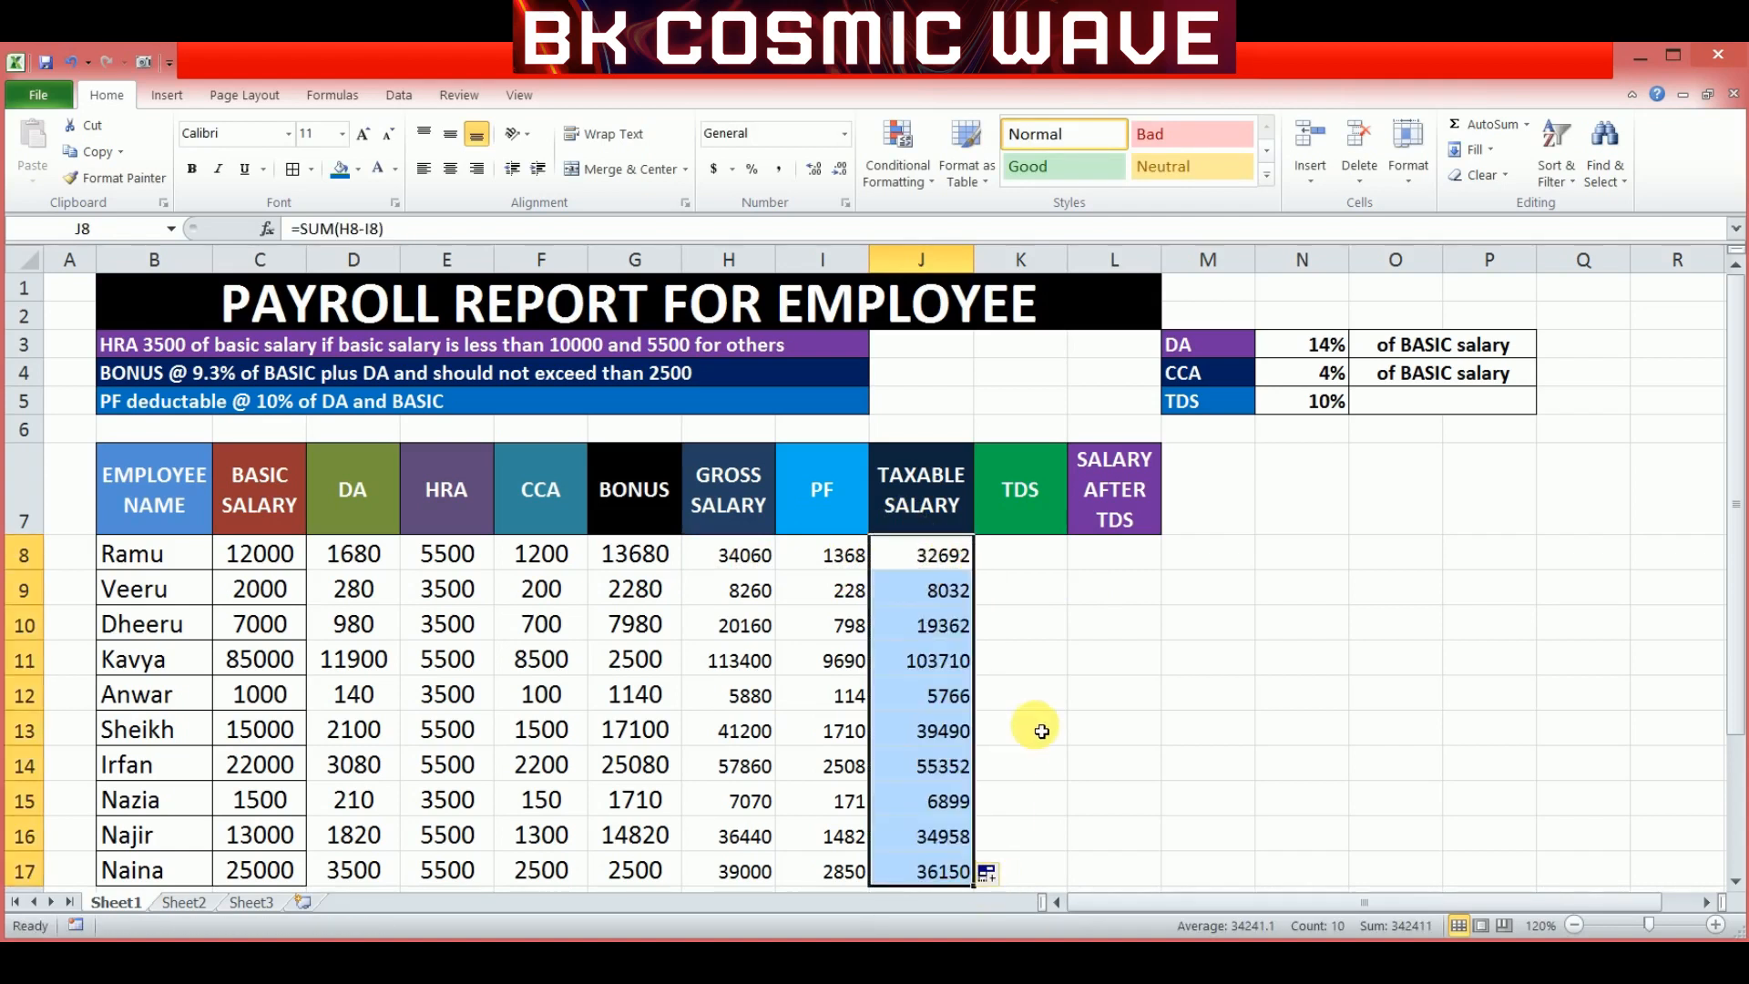
Calculate TDS in K8 with =J8*10% and fill the formula down through K17.
left_click(1038, 562)
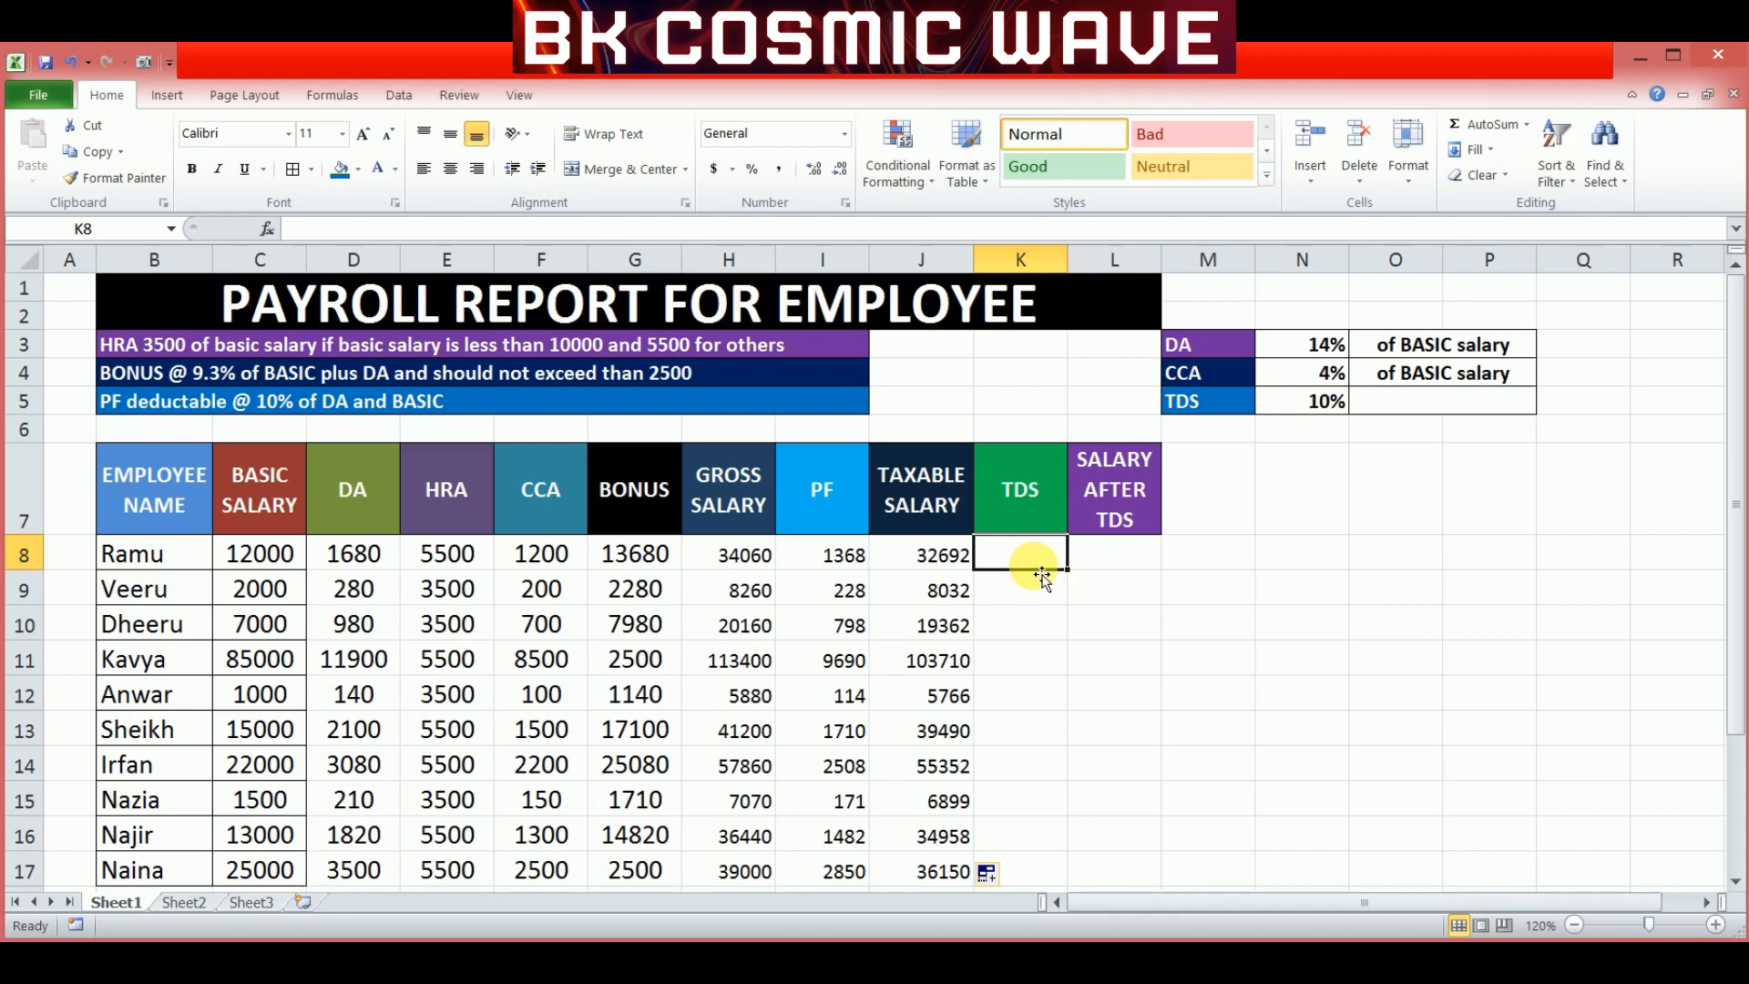
type("=")
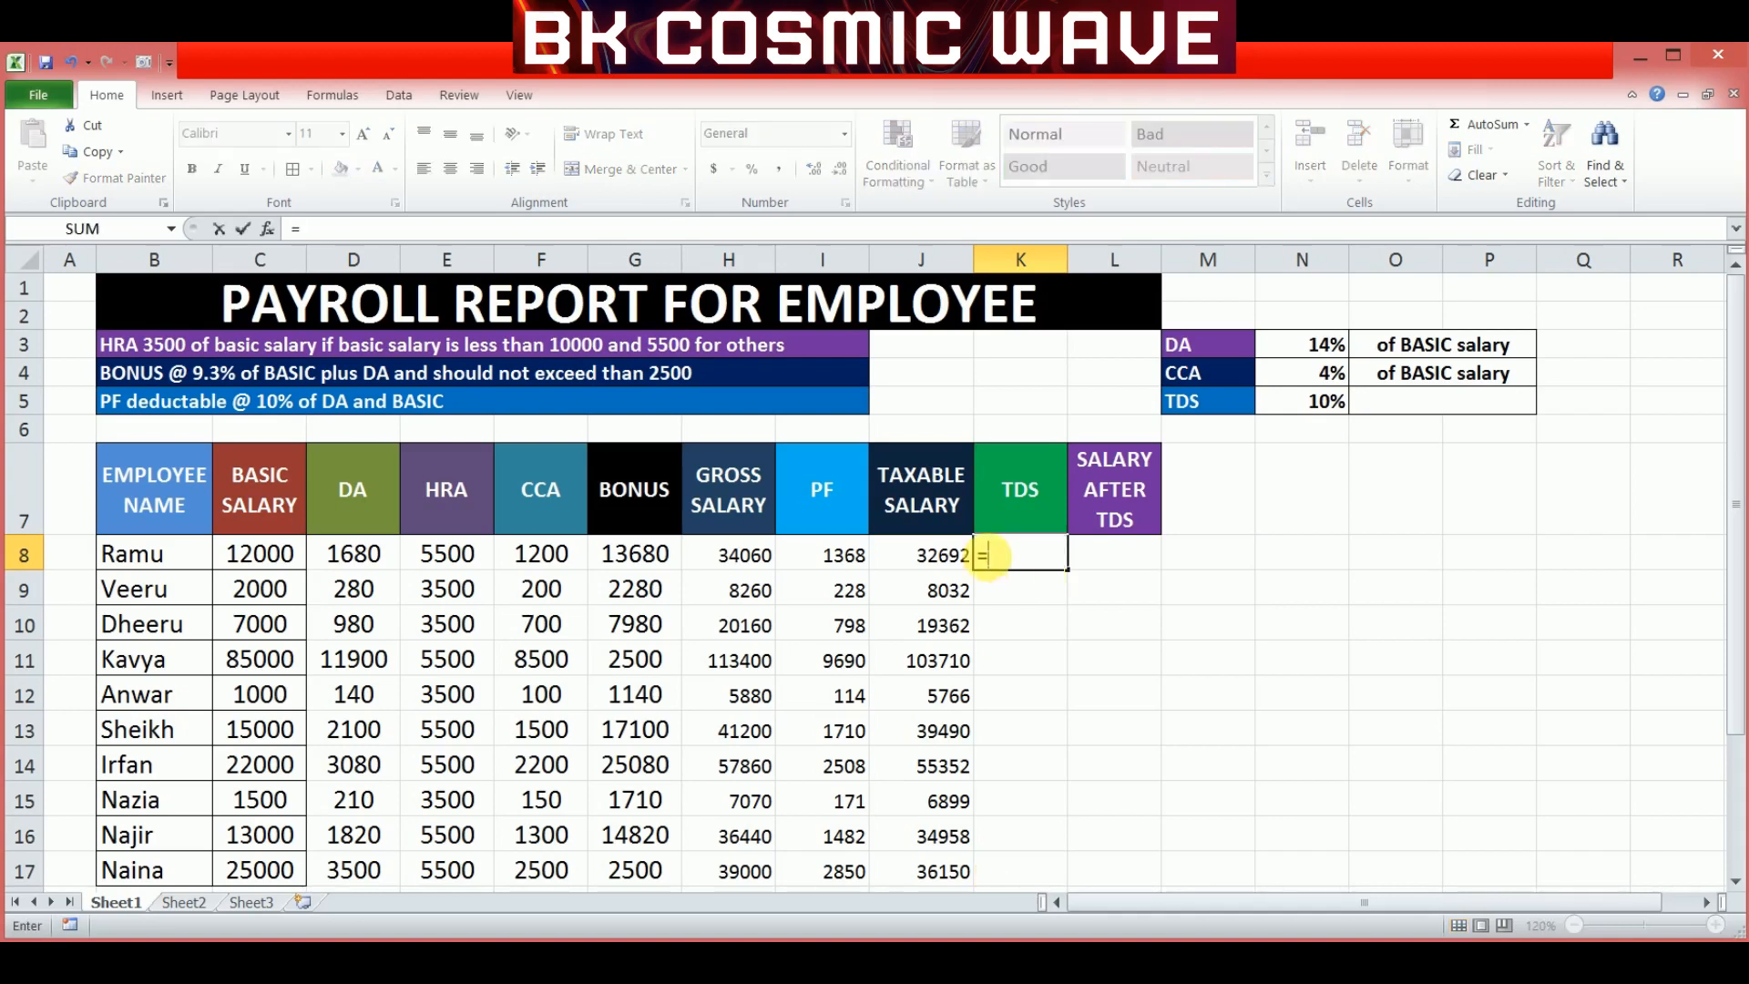
left_click(941, 564)
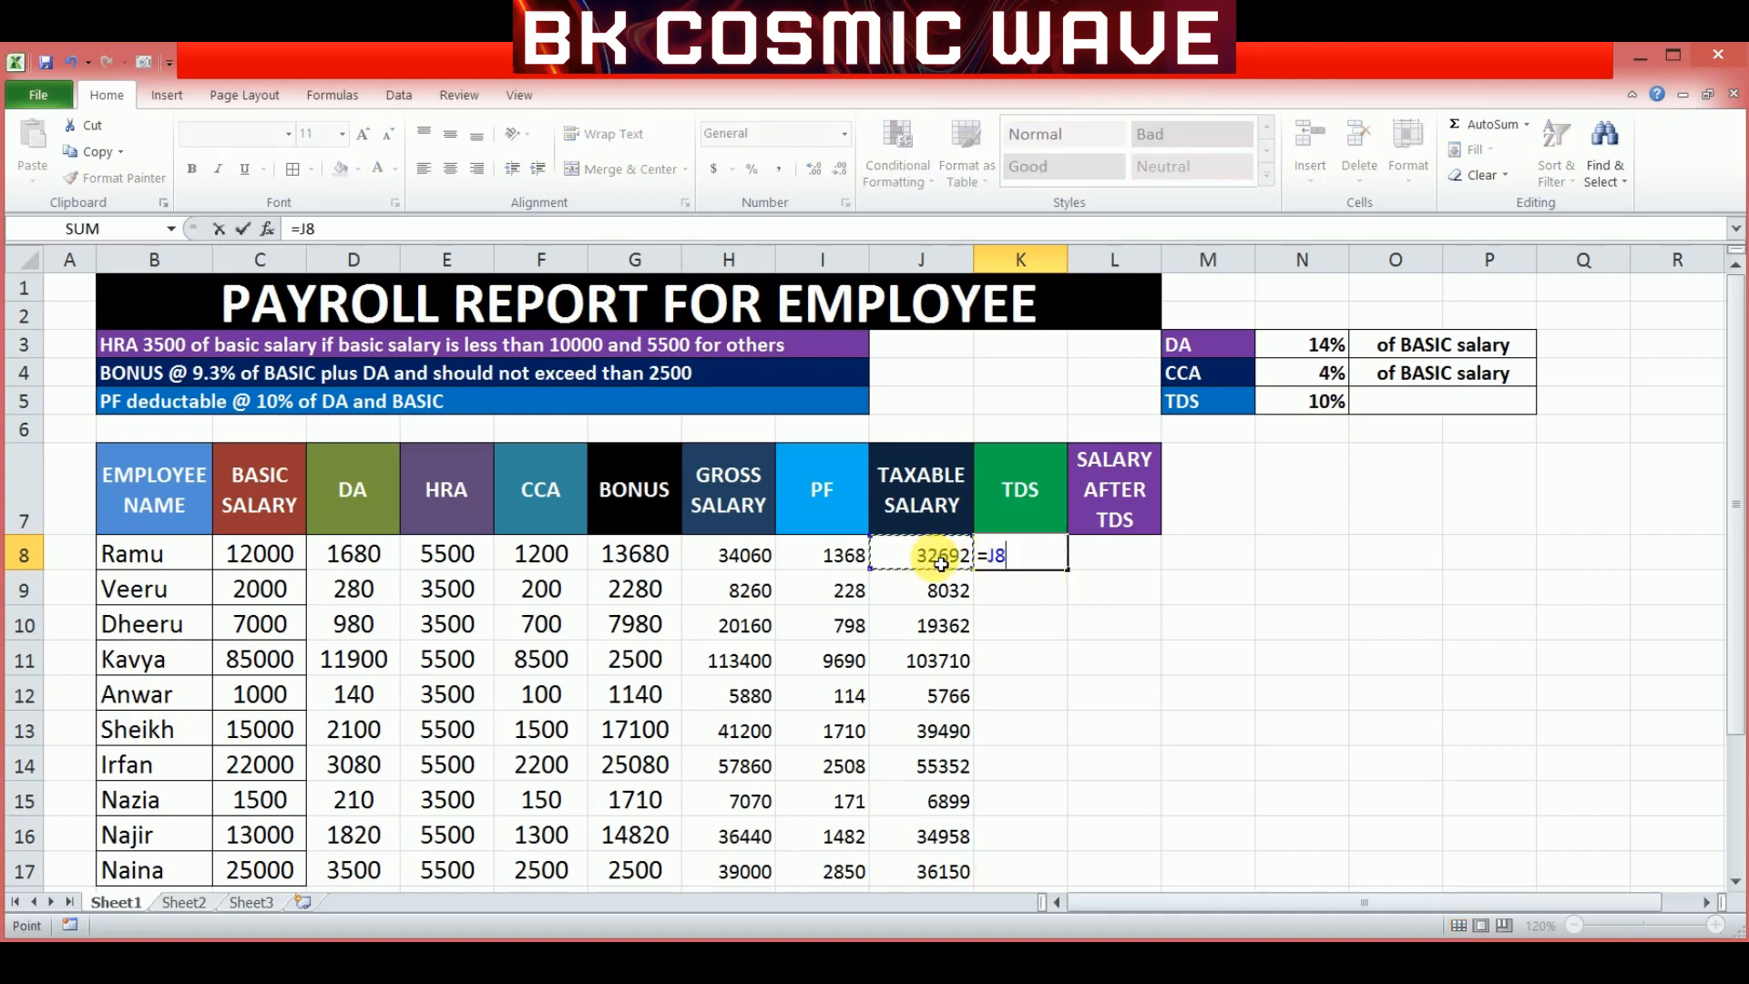
type("*10%")
key("Return")
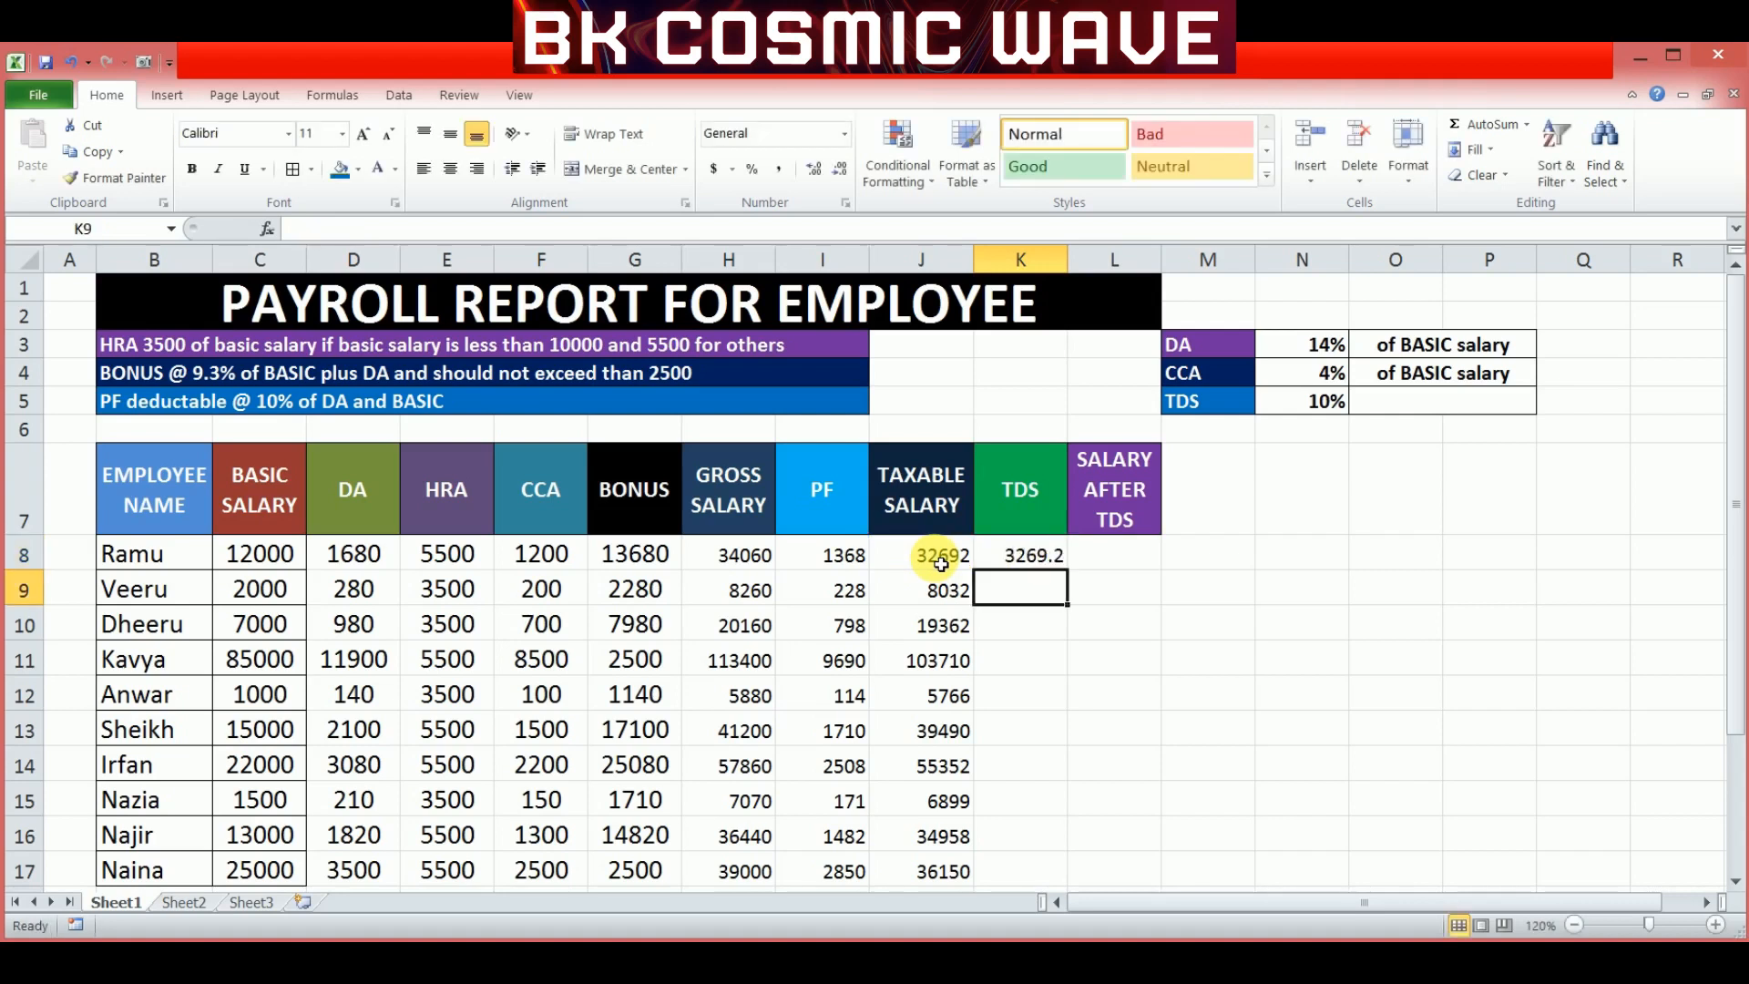
left_click(1061, 560)
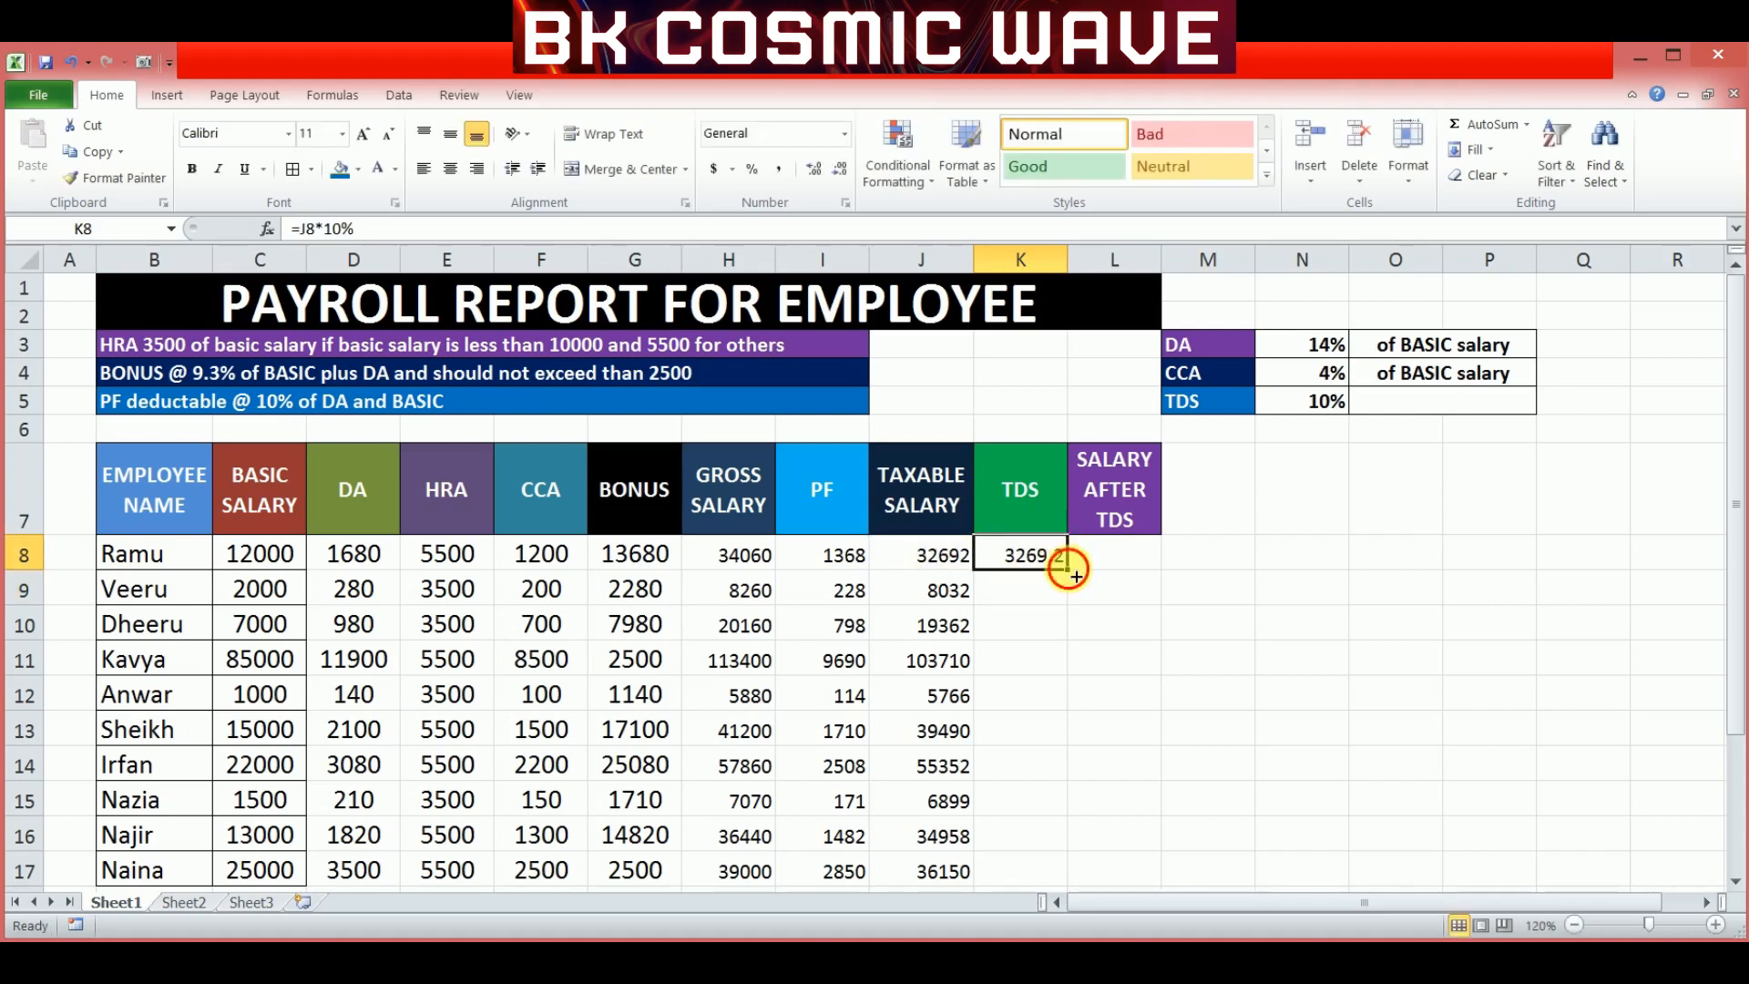
left_click_drag(1067, 566, 1095, 882)
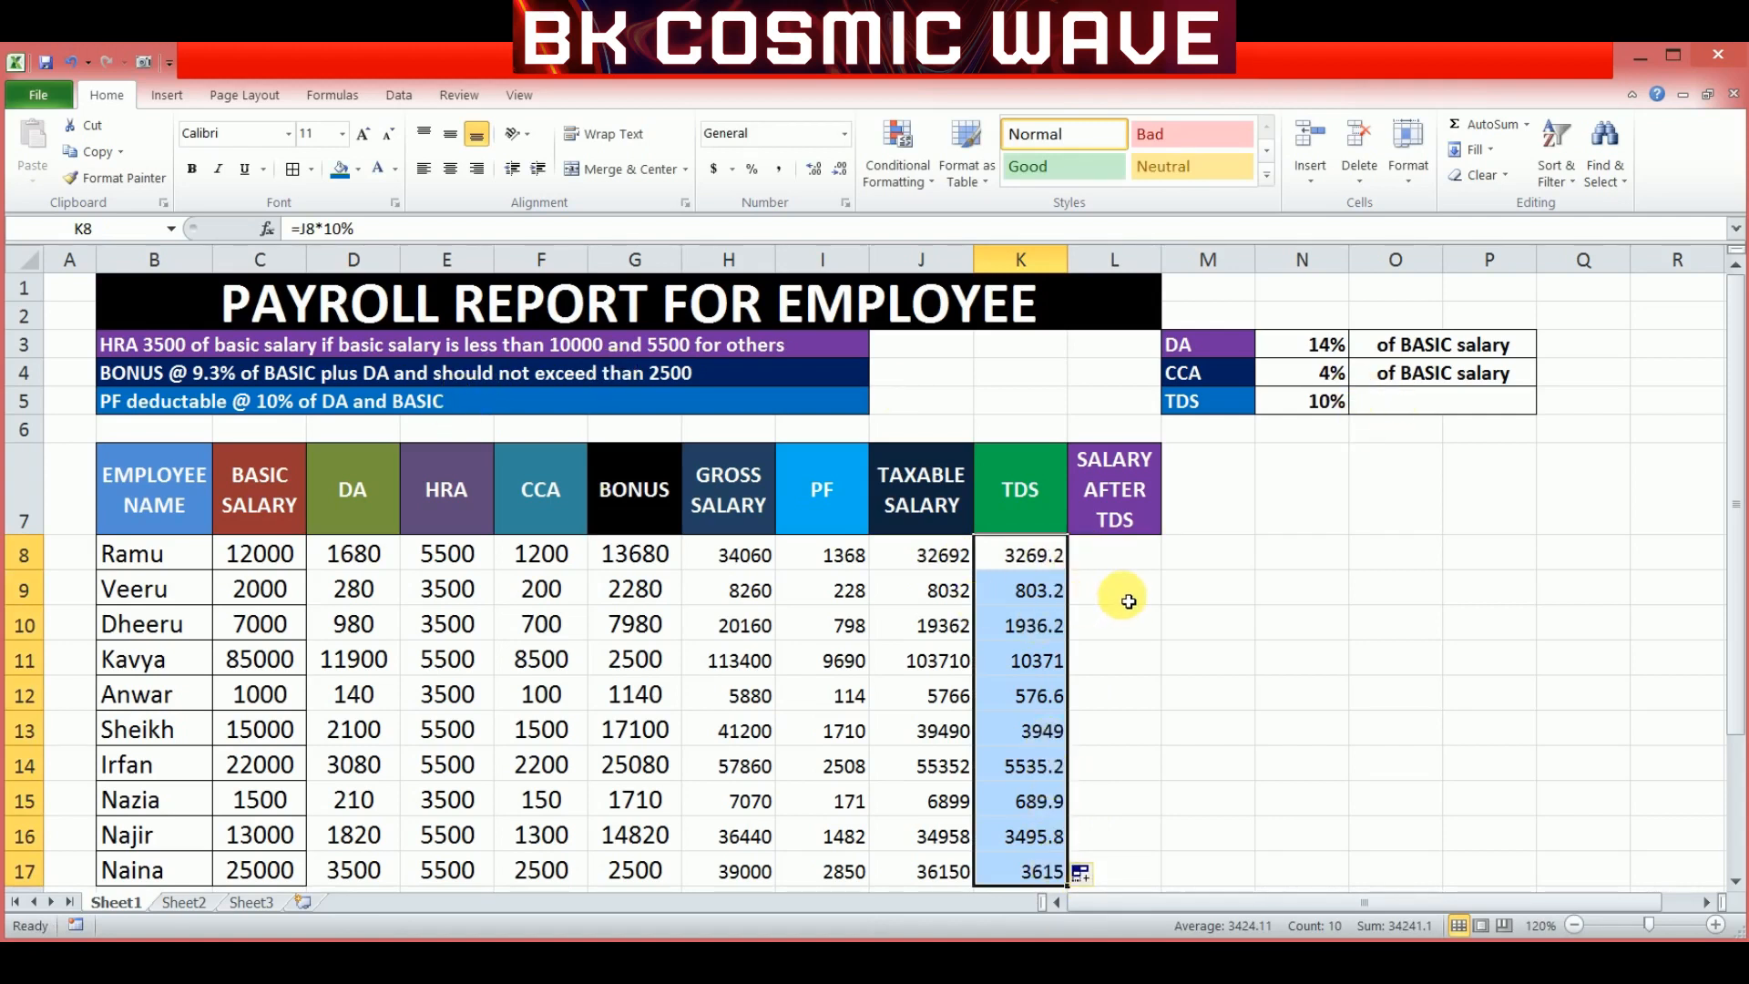
Calculate salary after TDS in L8 by using AutoSum on J8 through K8, and fill it down through L17.
left_click(1124, 566)
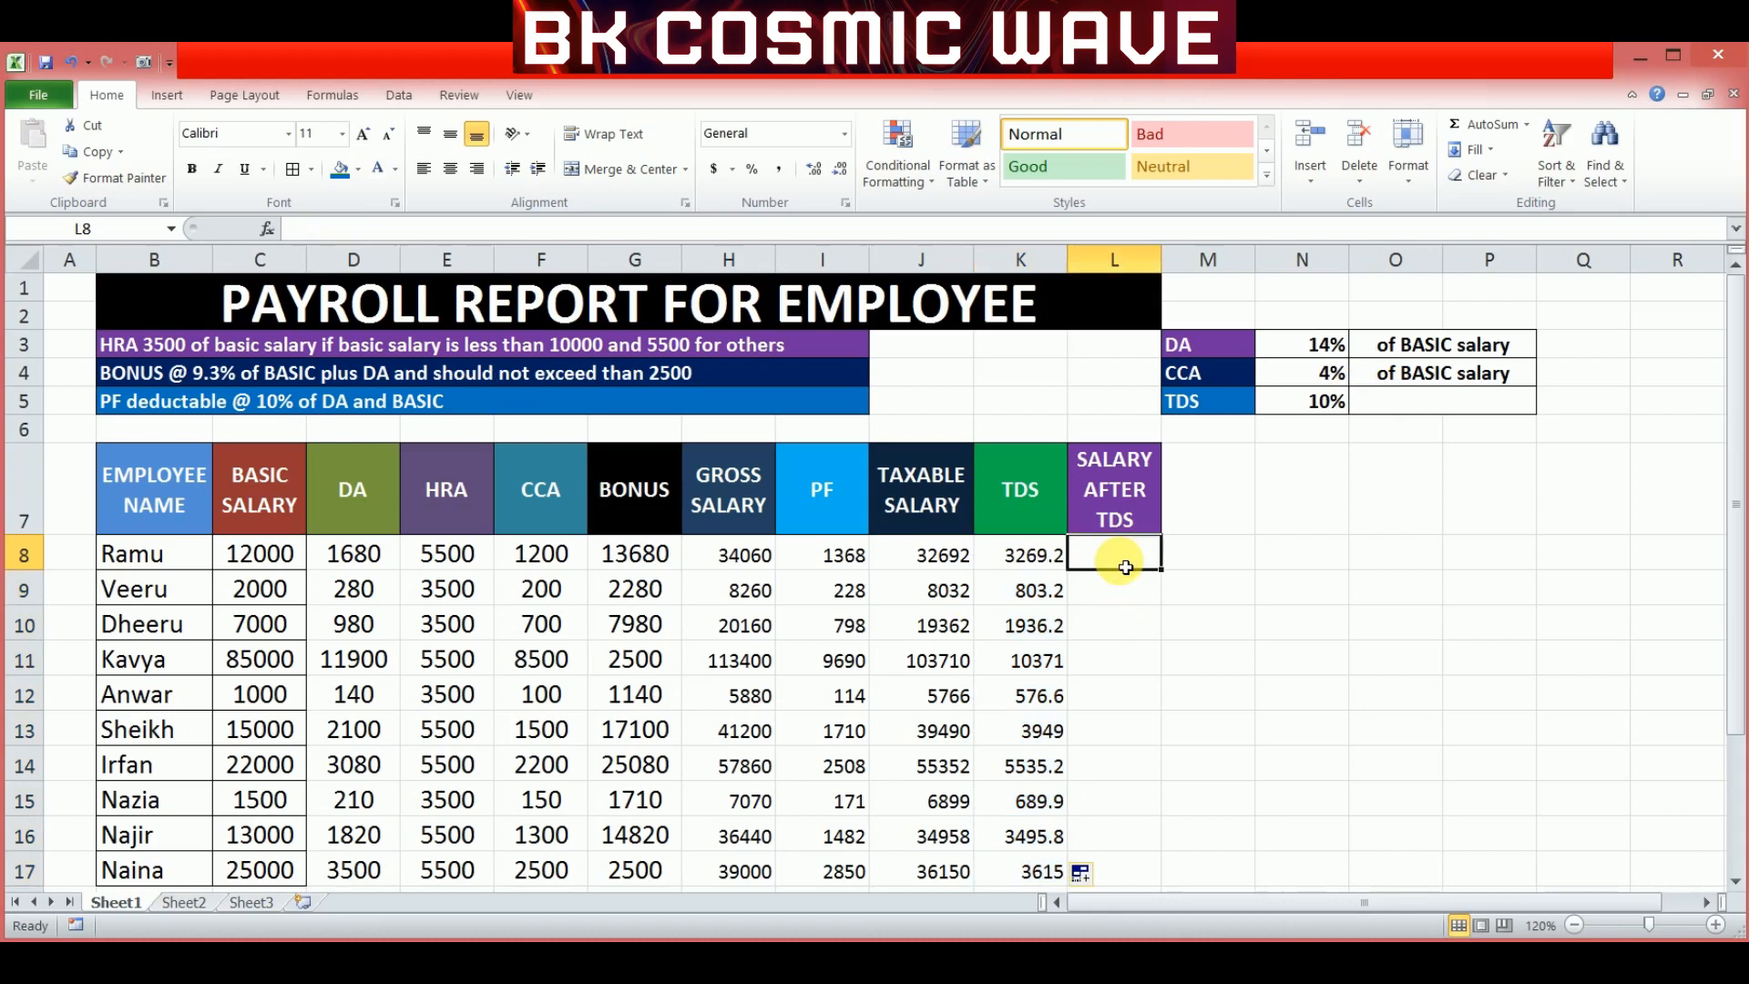
left_click_drag(938, 554, 1113, 560)
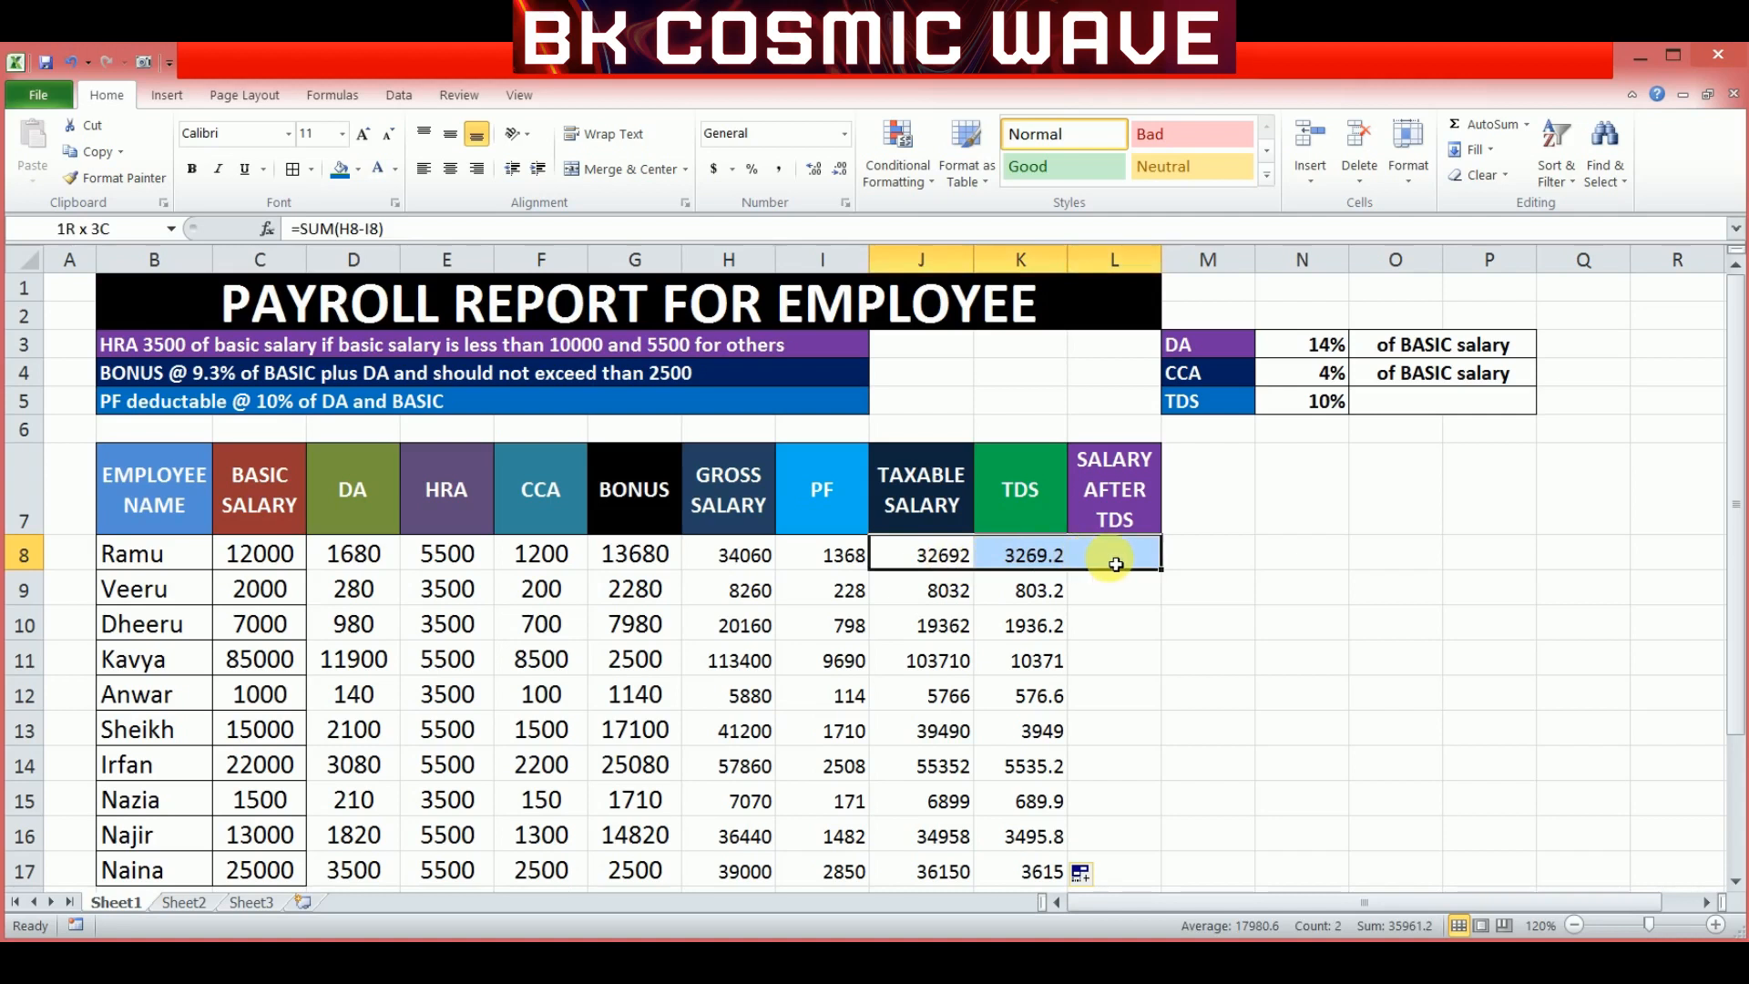
left_click(1498, 141)
left_click(1301, 622)
left_click(1130, 559)
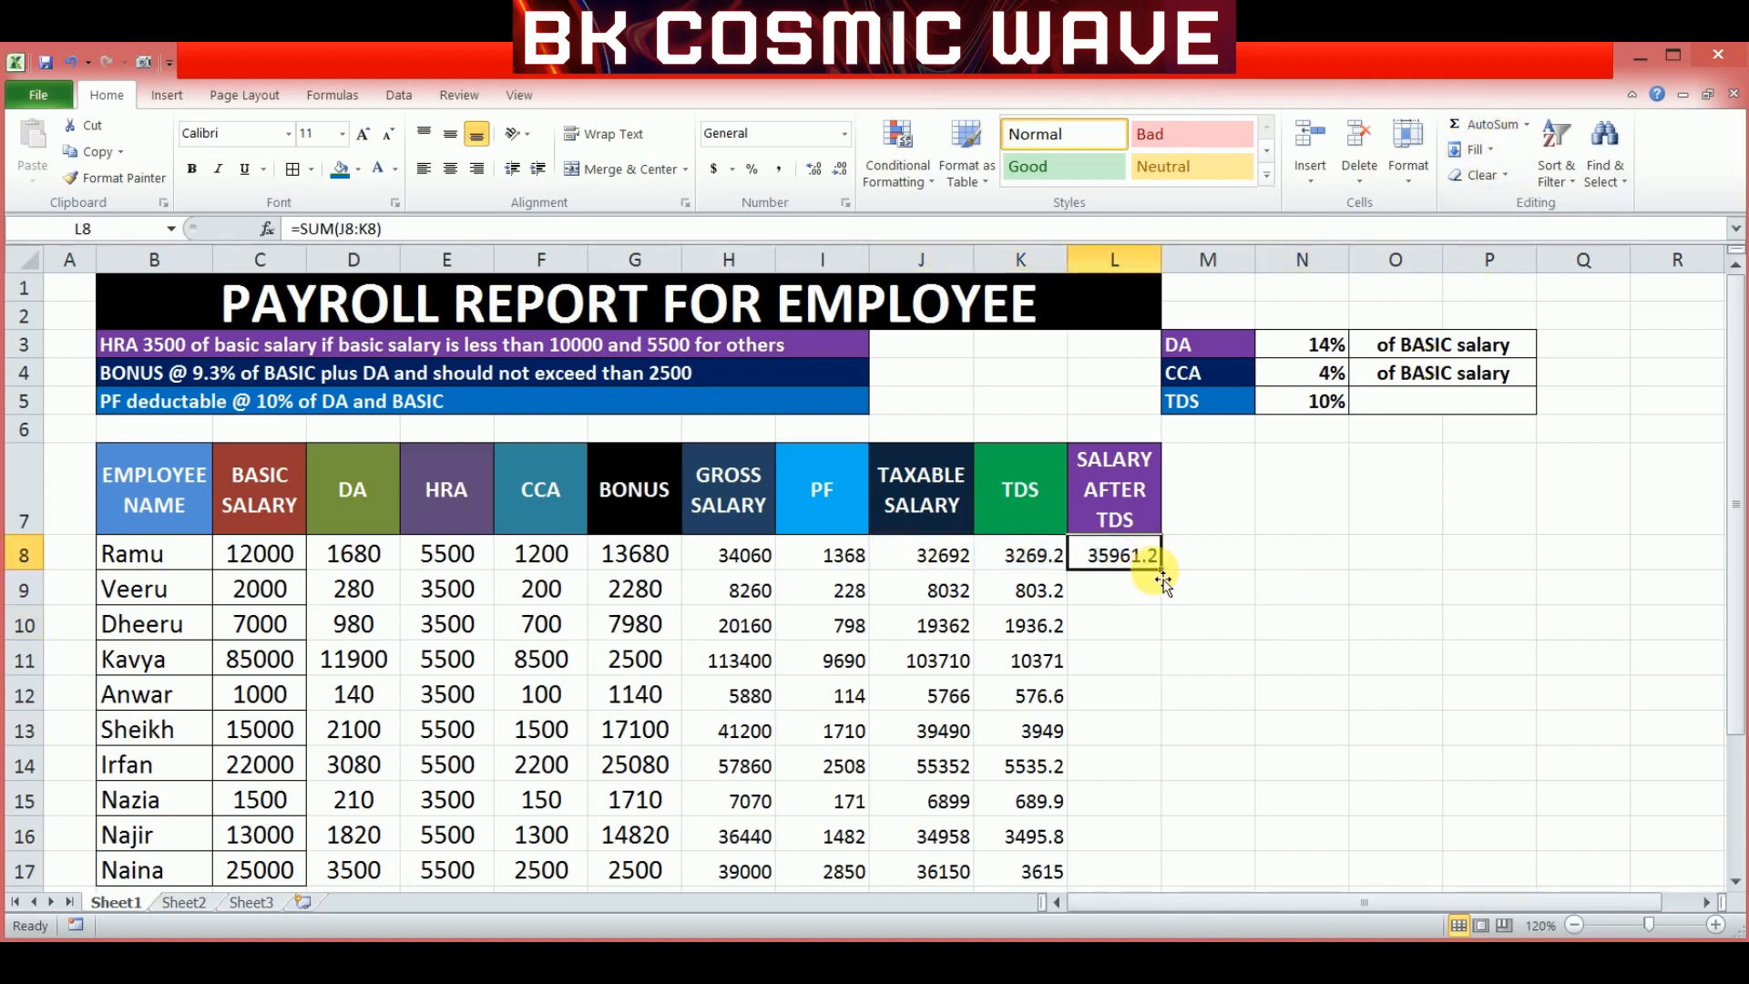
left_click_drag(1160, 571, 1153, 882)
left_click(1276, 763)
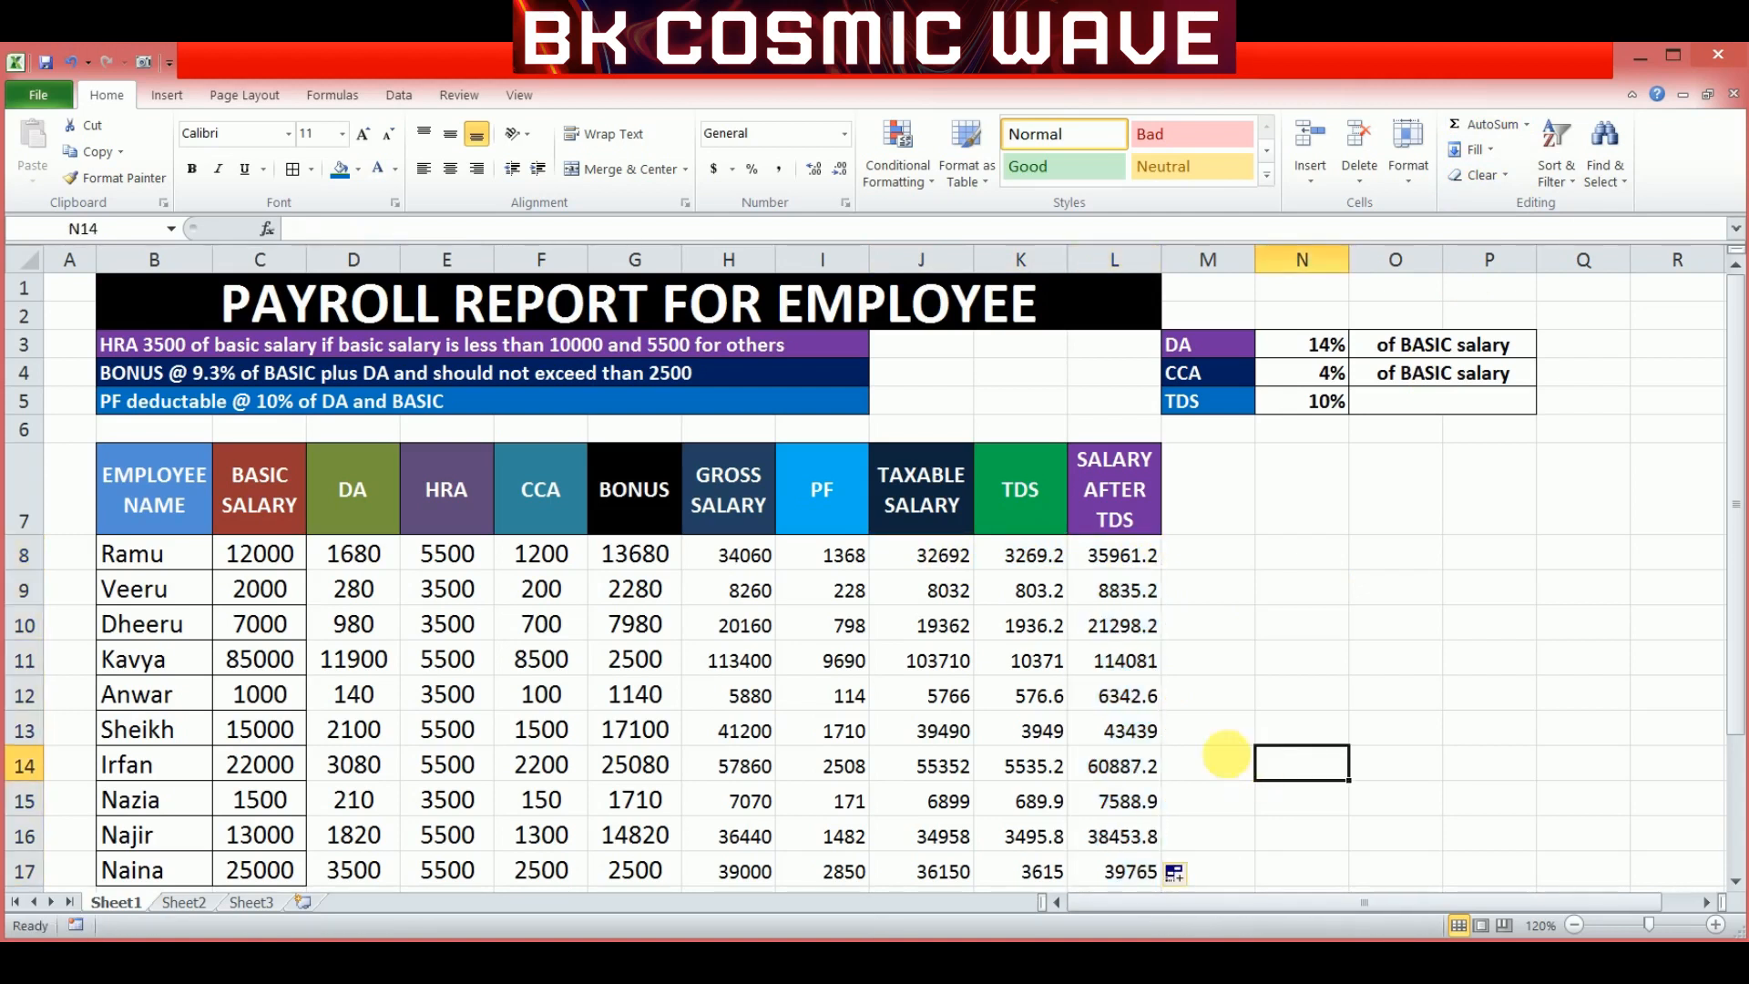
Enlarge the font of the values in H8:L17 by two size steps to match the other salary columns.
left_click(670, 583)
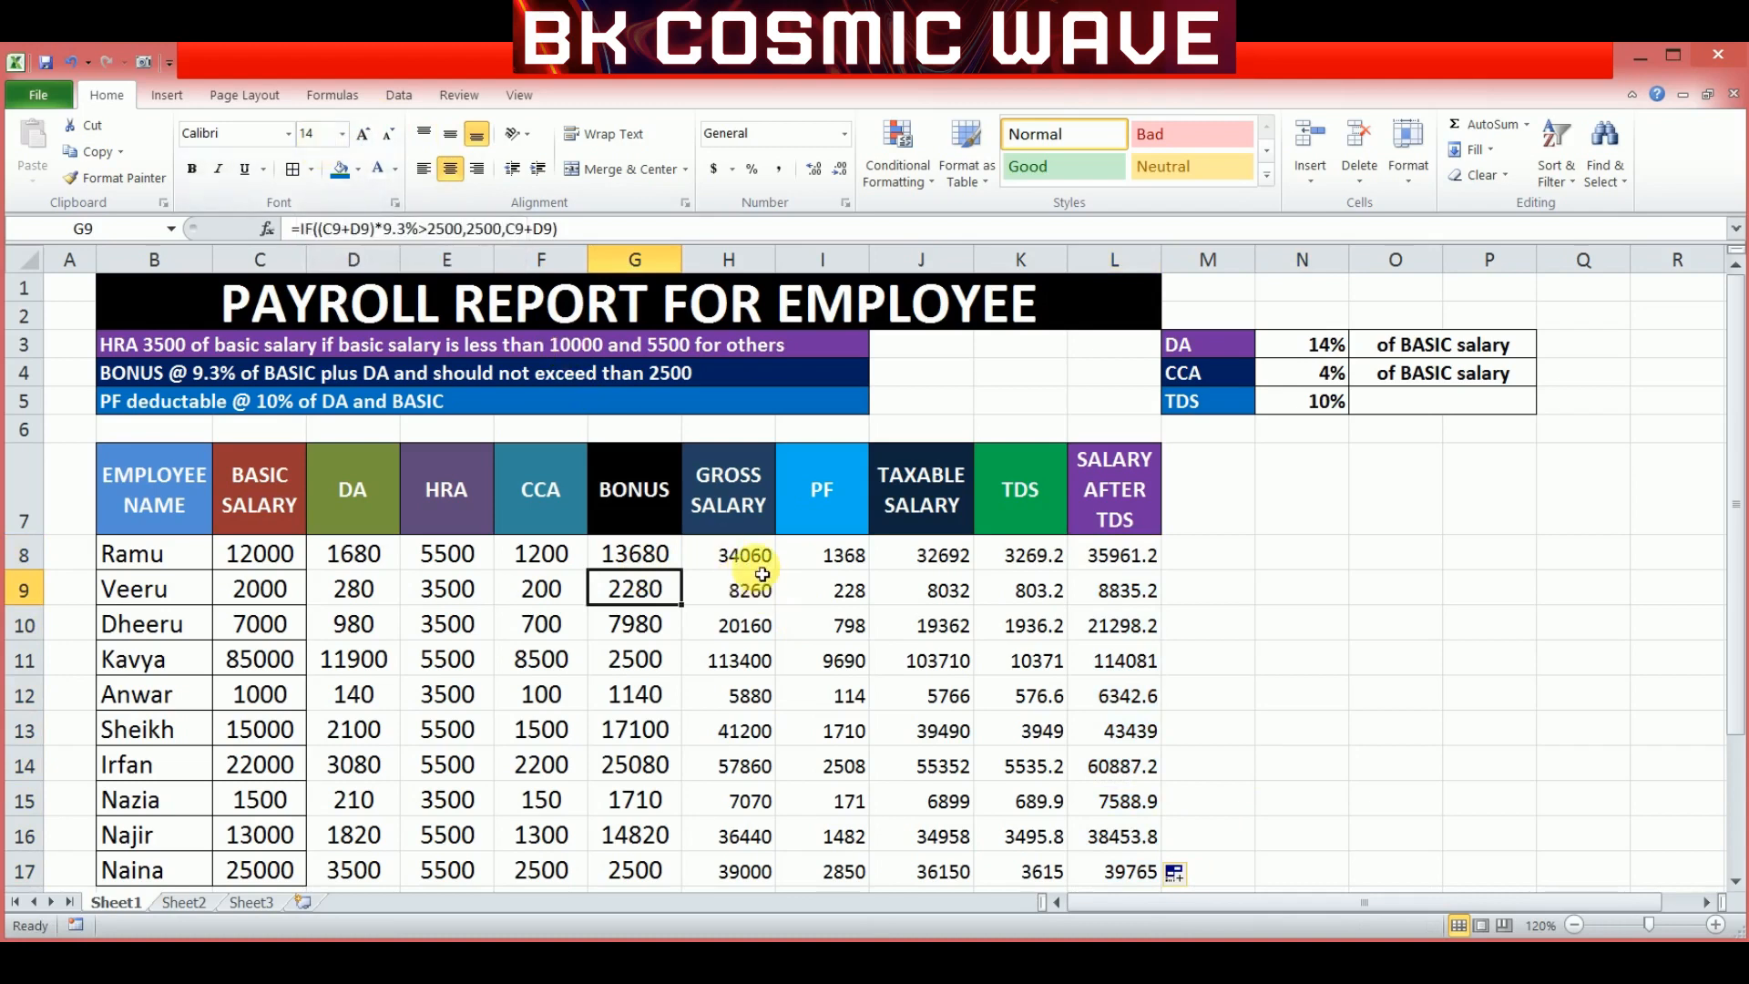
left_click_drag(748, 558, 1144, 875)
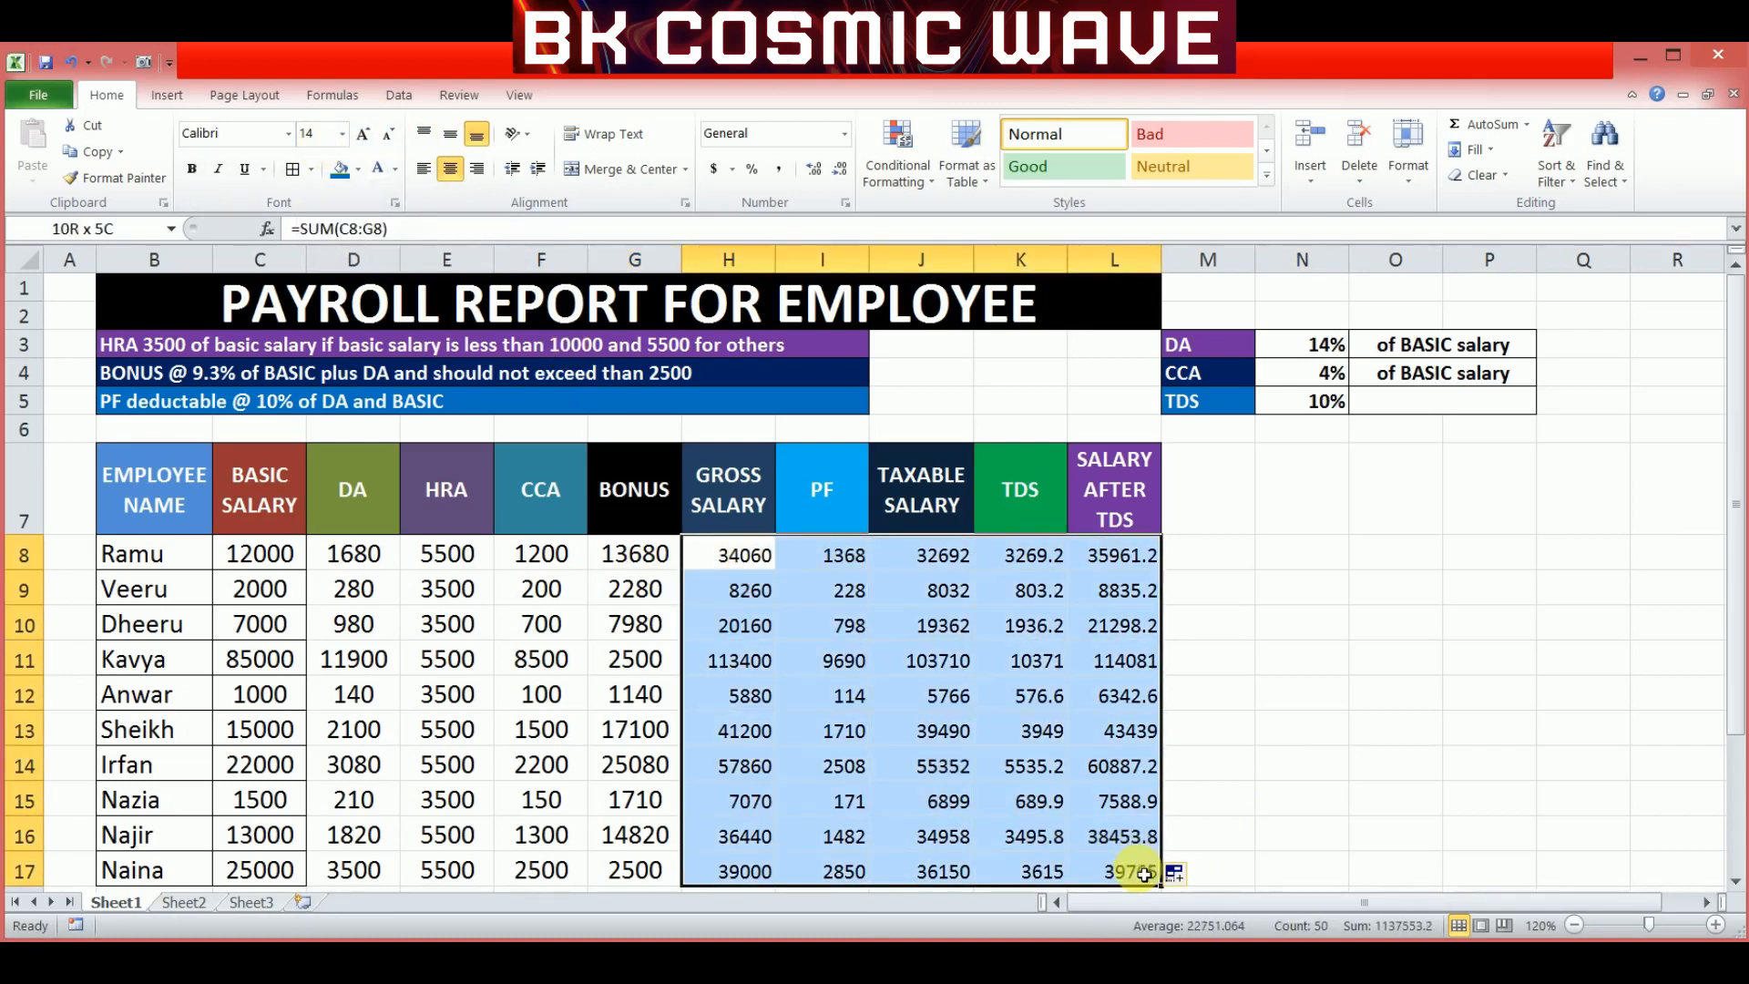
left_click(363, 135)
left_click(363, 135)
left_click(1336, 547)
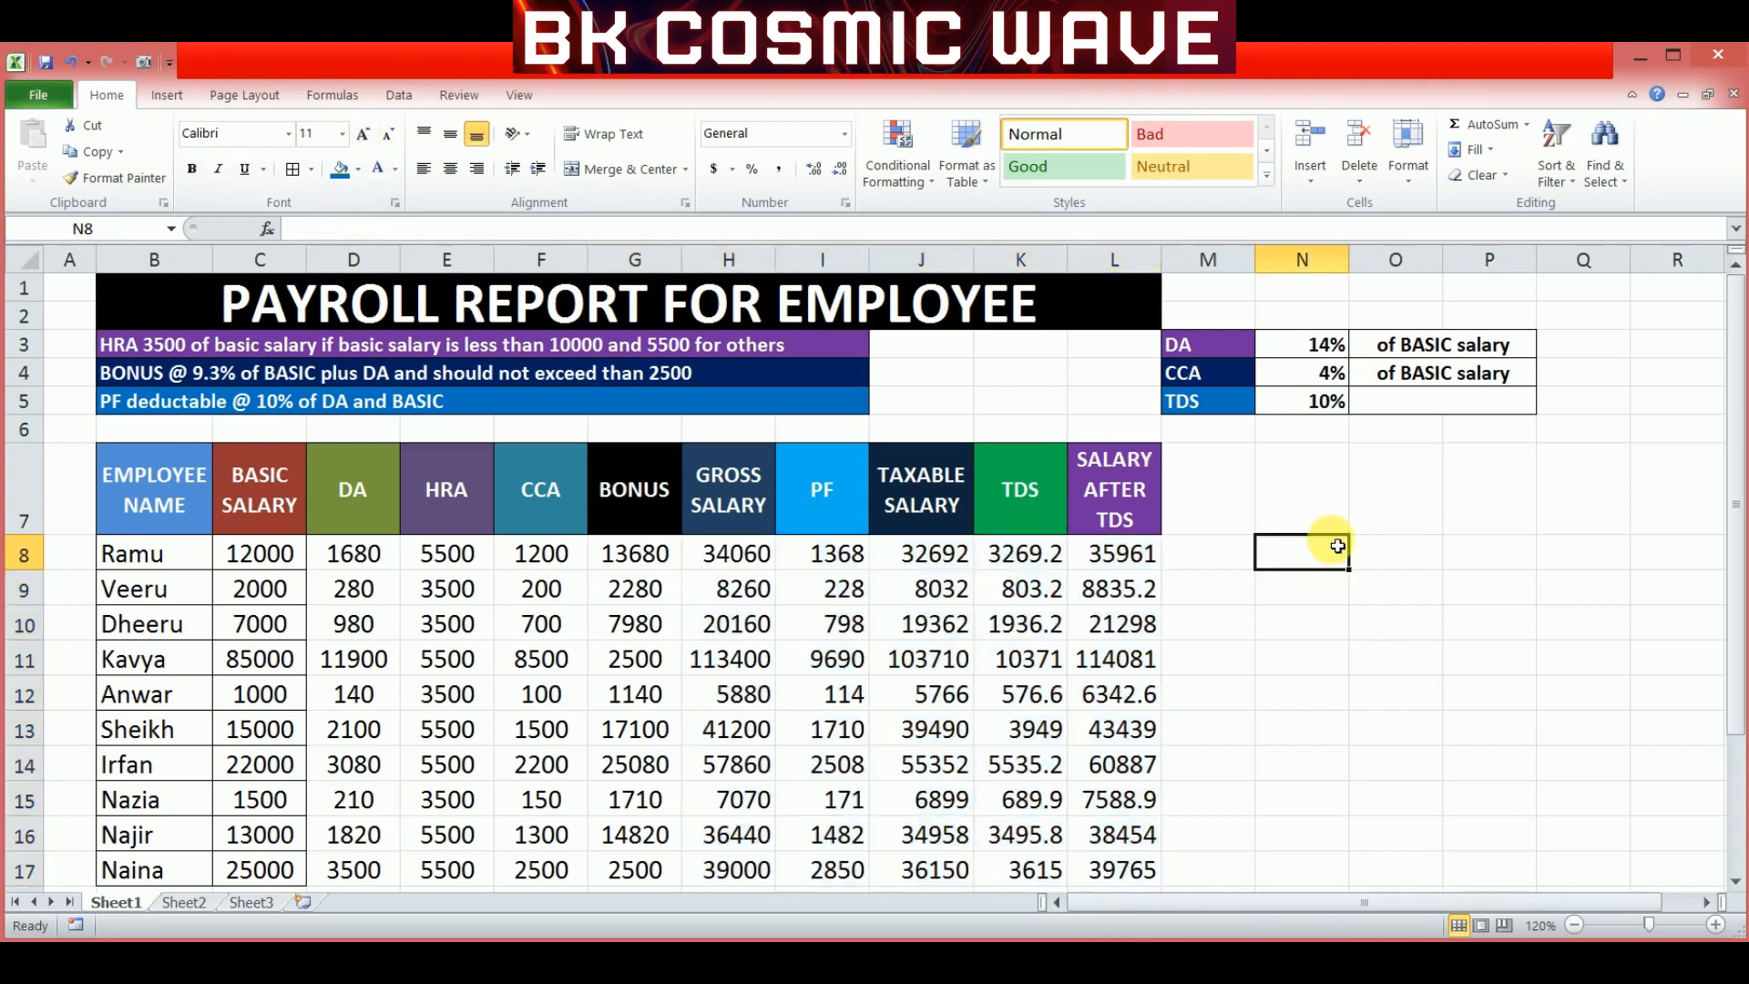